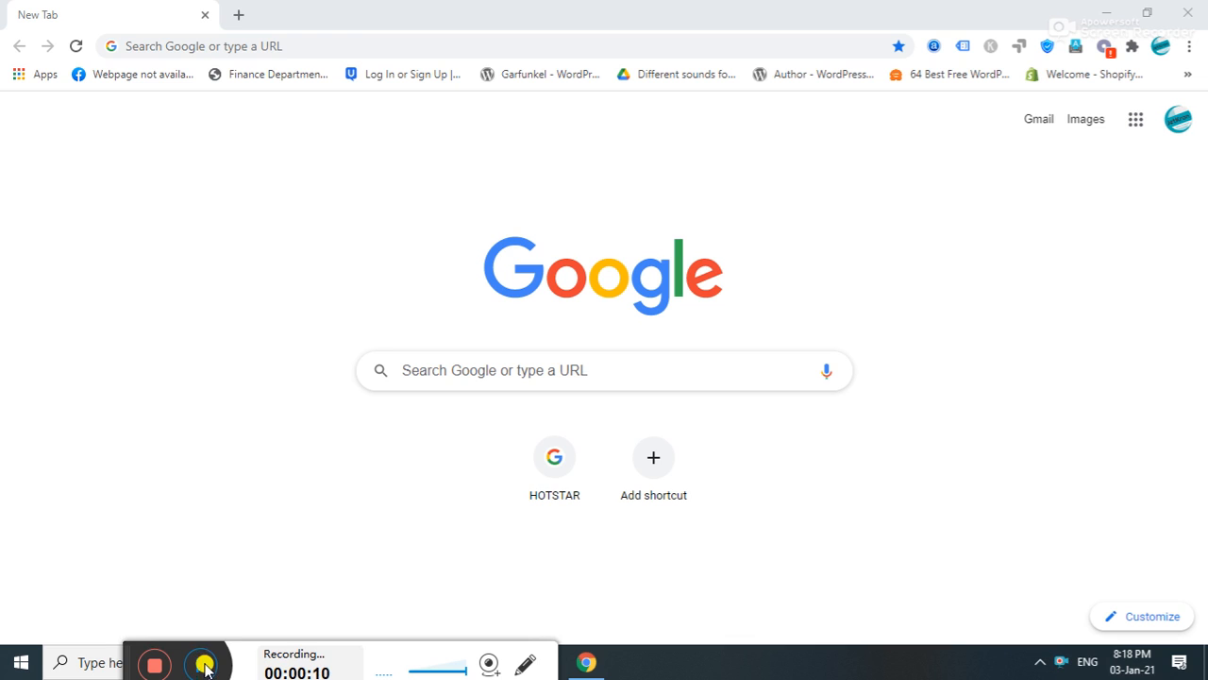
- Search Google for 'diksha.gov.in login' and open the diksha.gov.in result
left_click(494, 366)
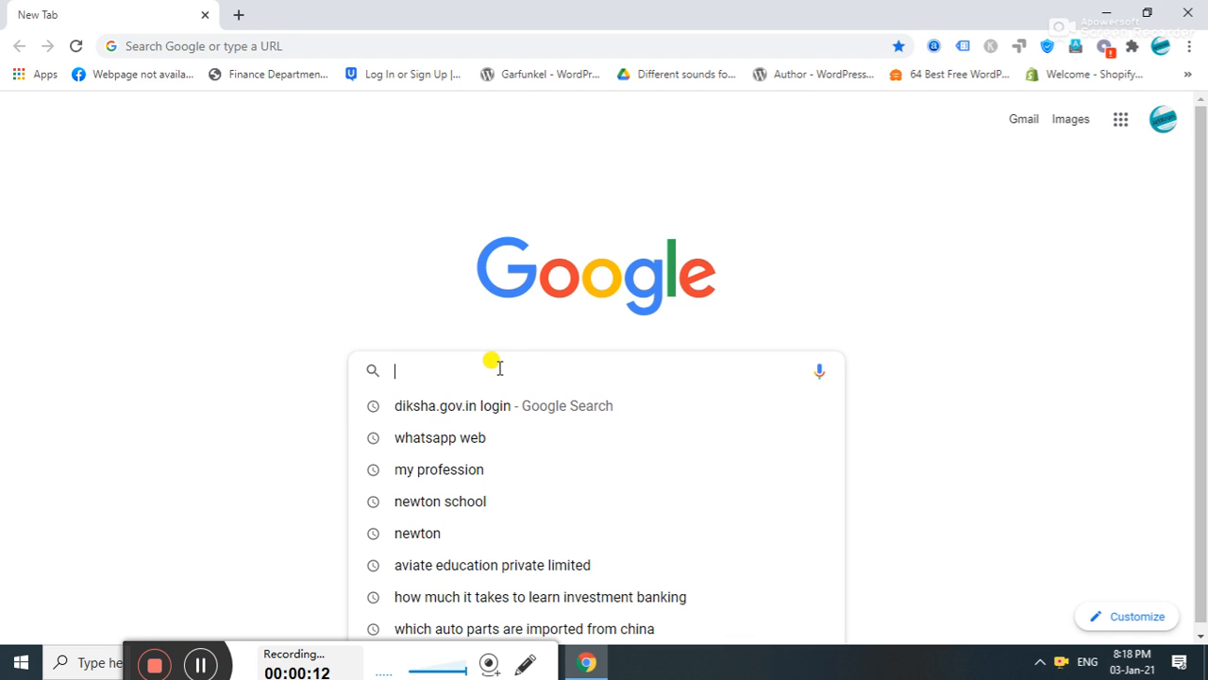
left_click(490, 406)
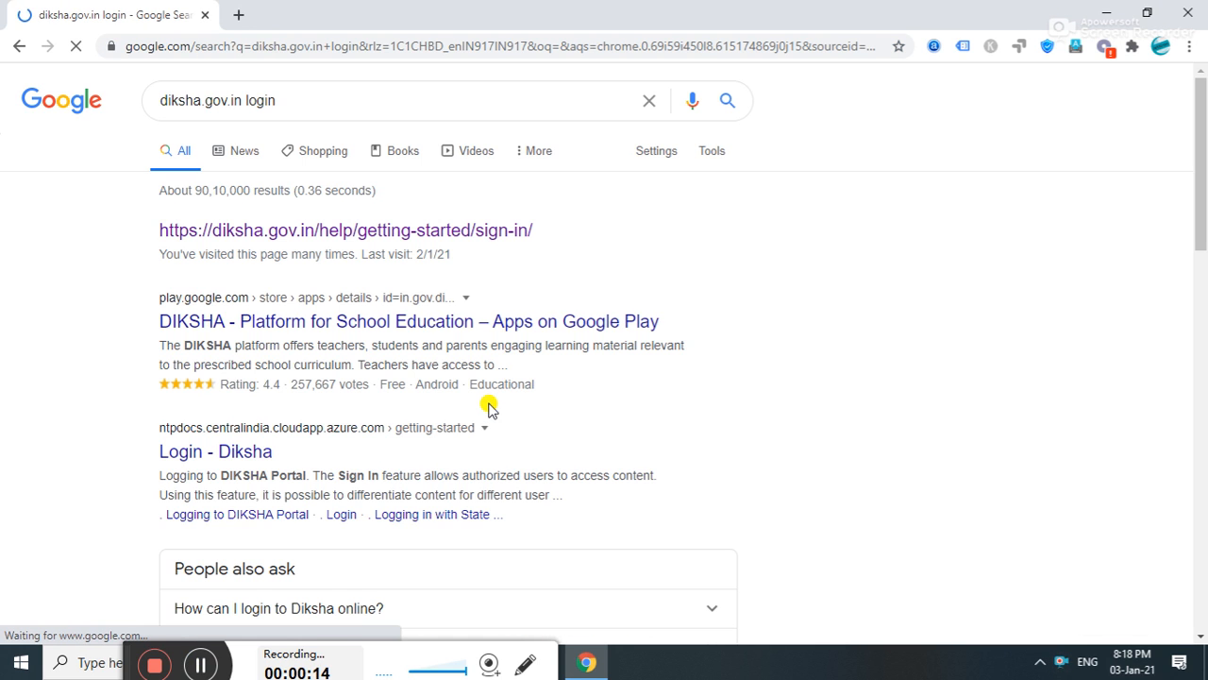
left_click(349, 235)
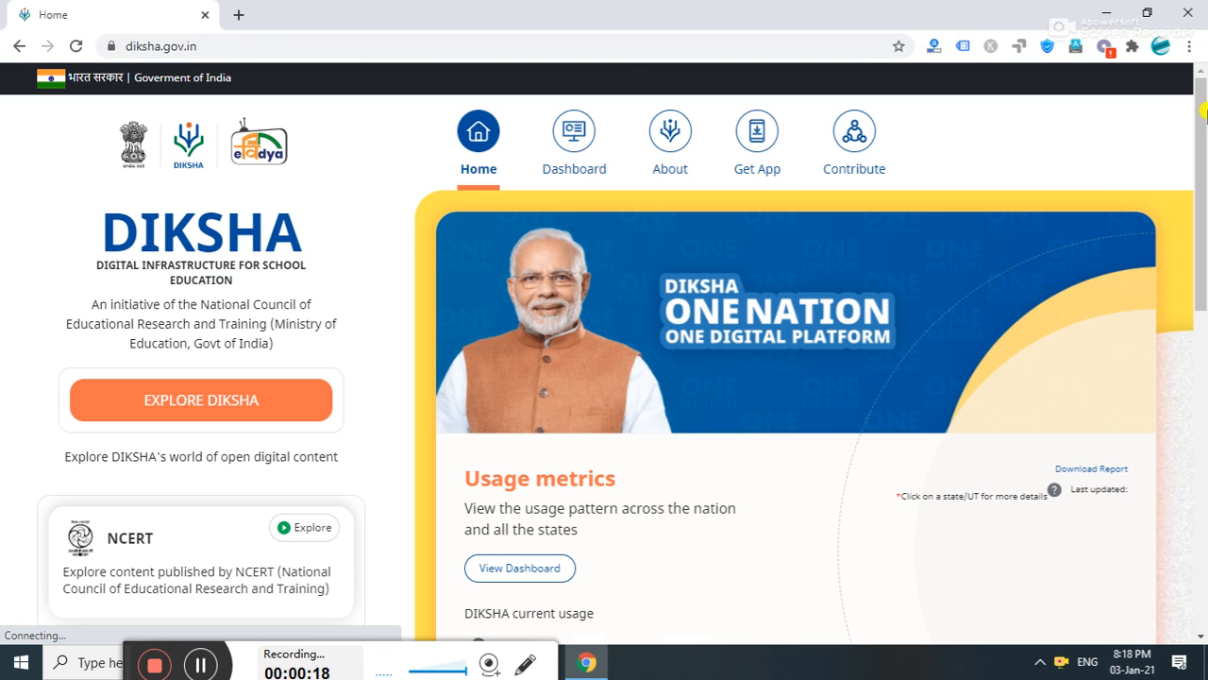
- Pick Andhra Pradesh under States/UTs and explore its Digital textbooks resources
scroll(1203, 118, "down", 8)
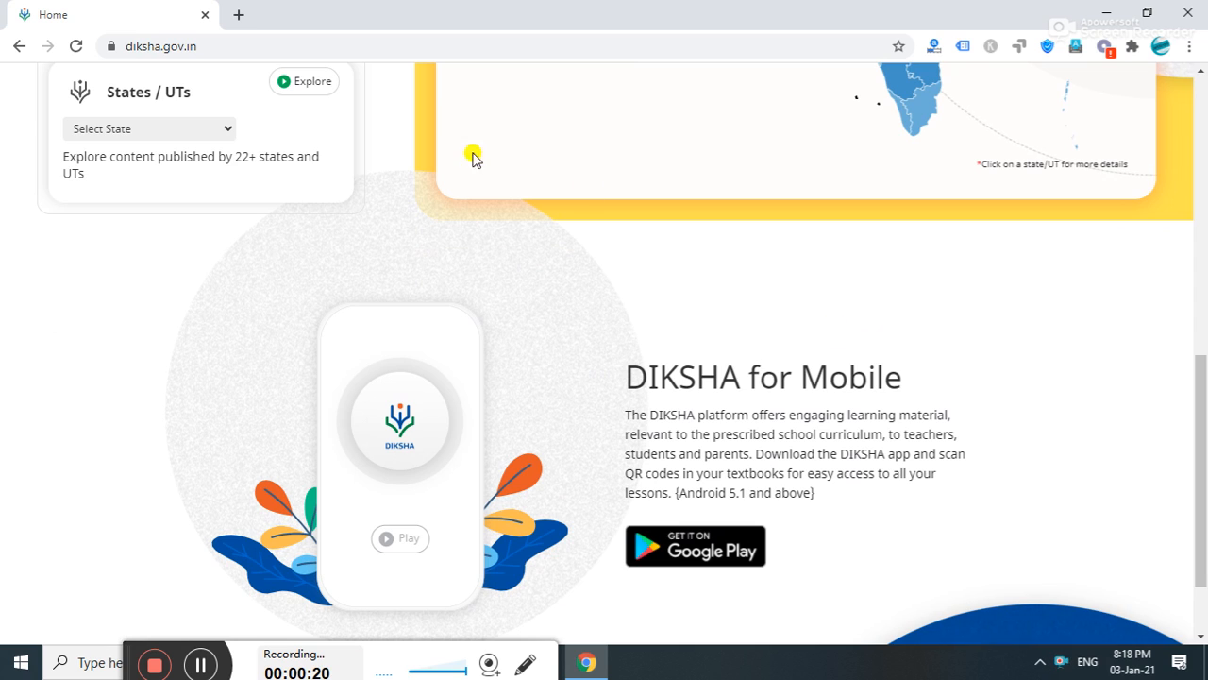
left_click(173, 125)
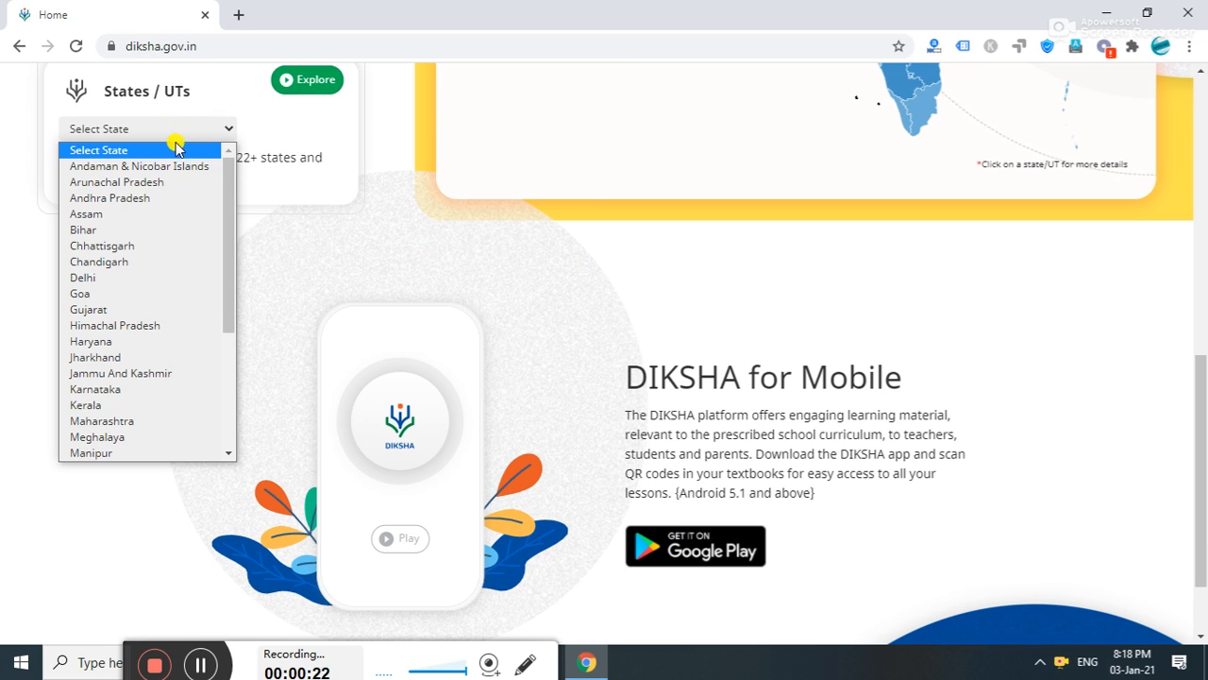
left_click(168, 199)
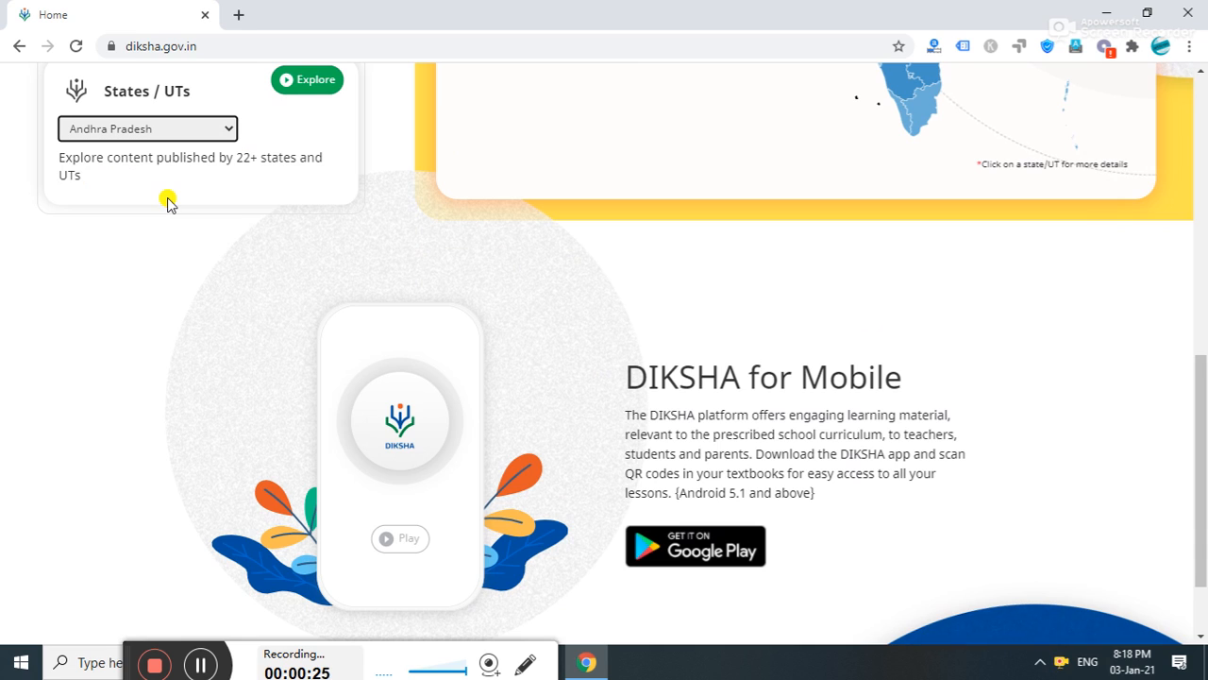
left_click(307, 80)
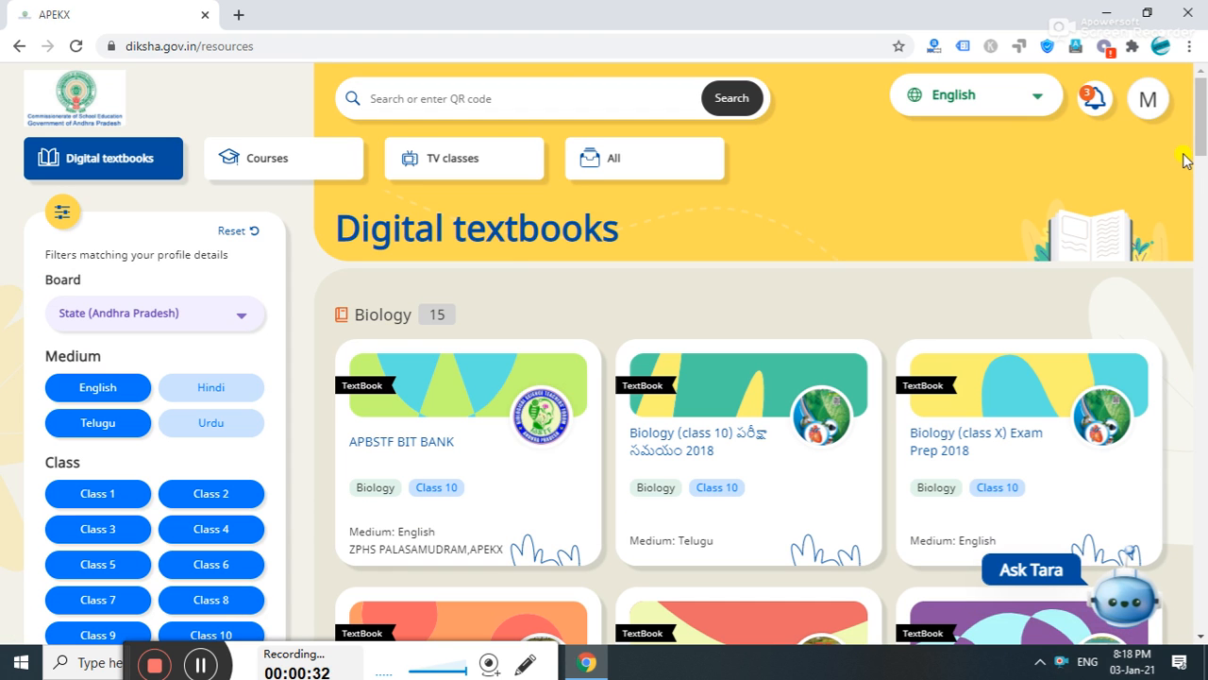
- Go to Workspace from the profile avatar's side panel
left_click(1147, 102)
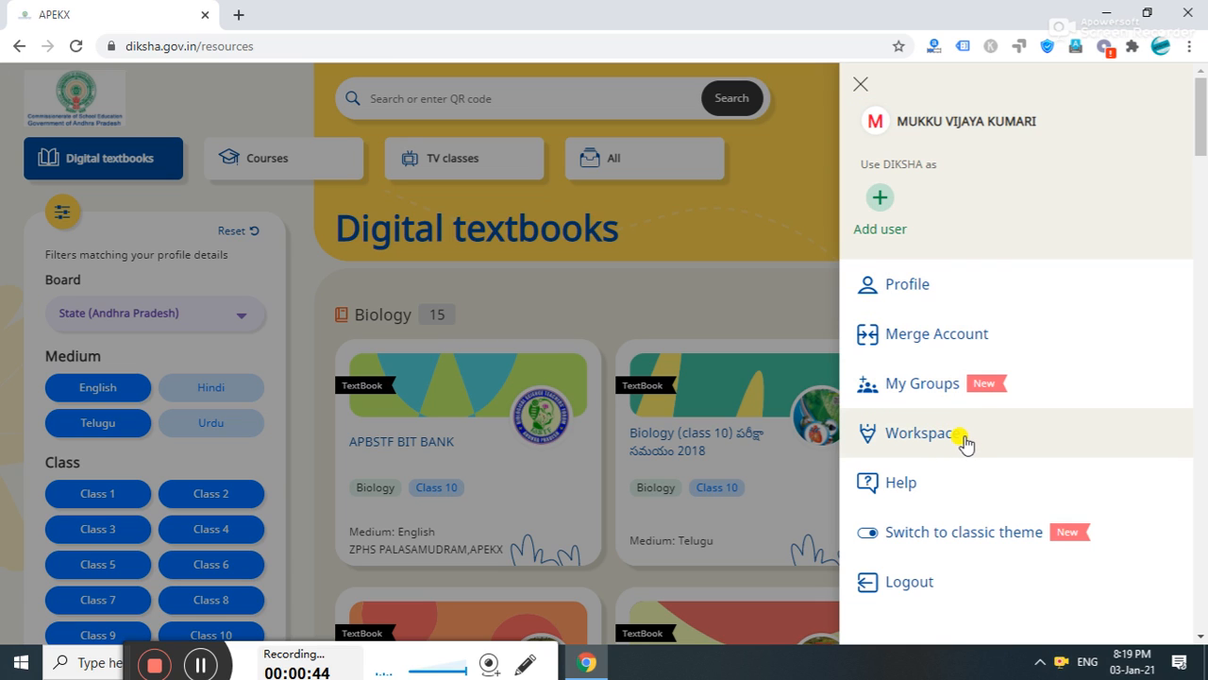
left_click(929, 440)
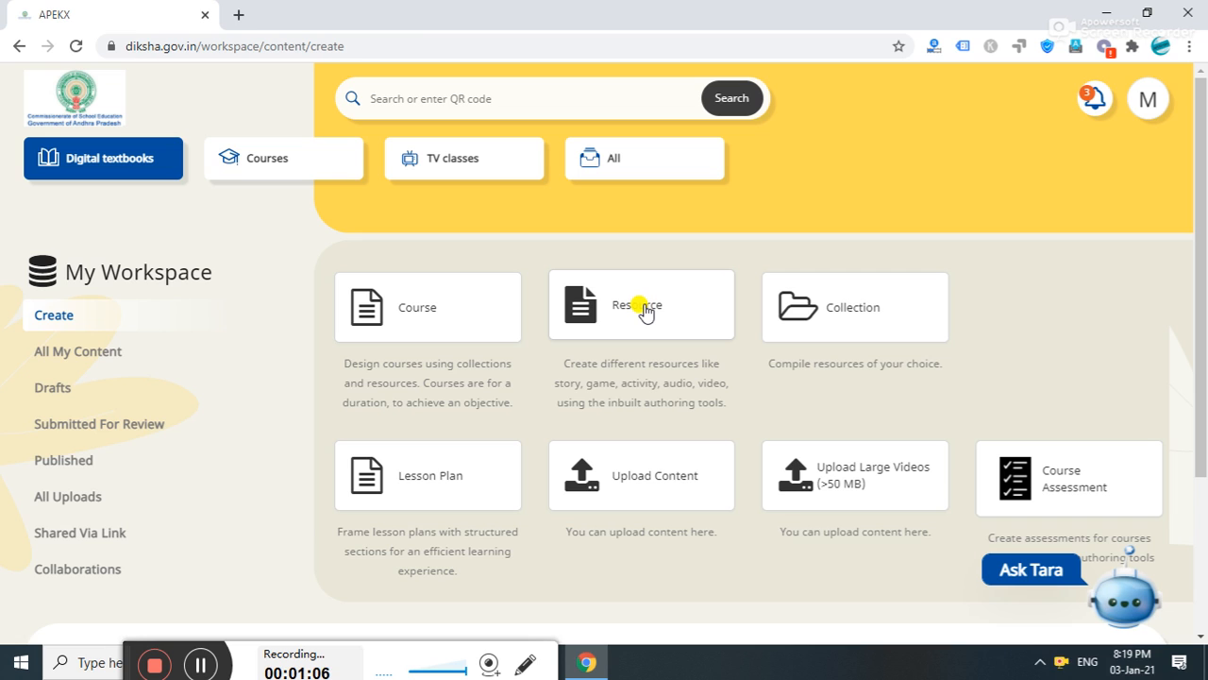
- Choose the Resource card and name it 'The Lazy Grasshopper' using the word suggestion
left_click(645, 311)
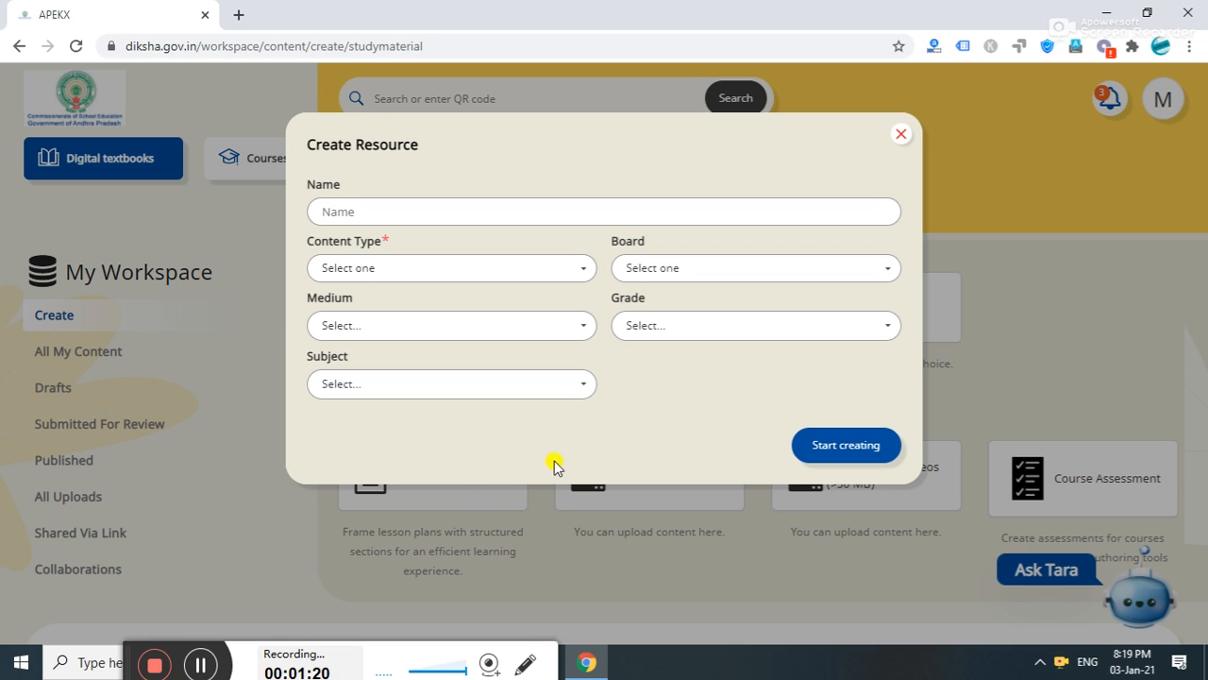
left_click(202, 661)
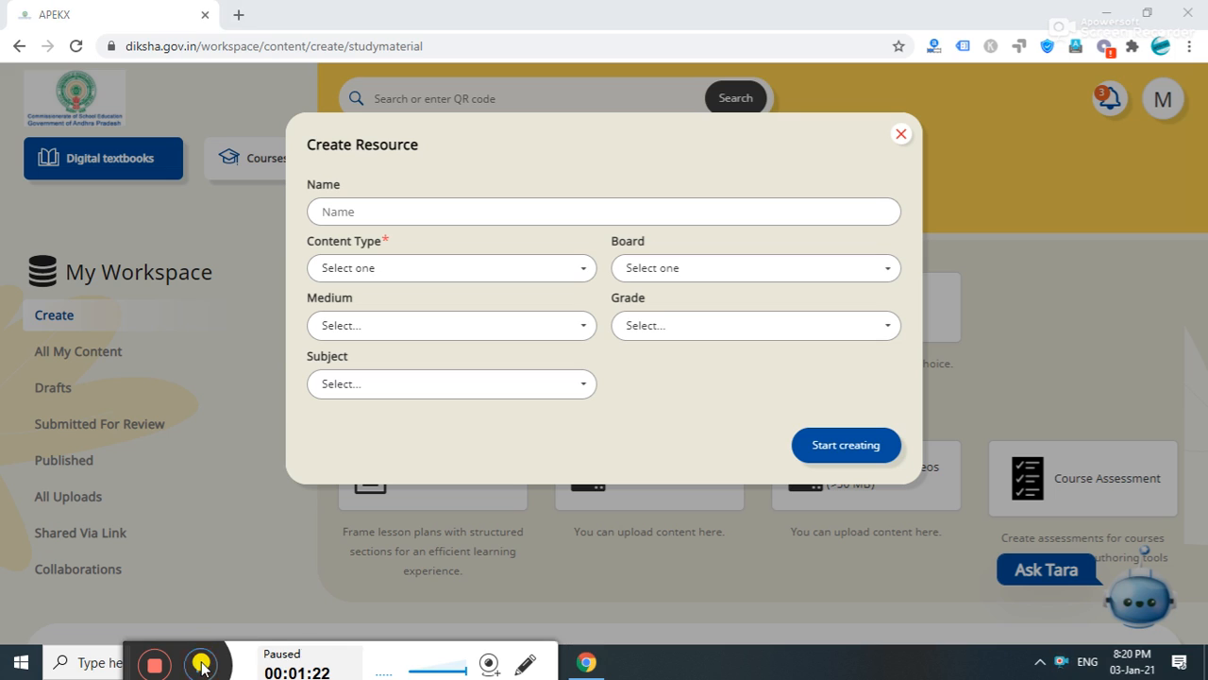
left_click(202, 662)
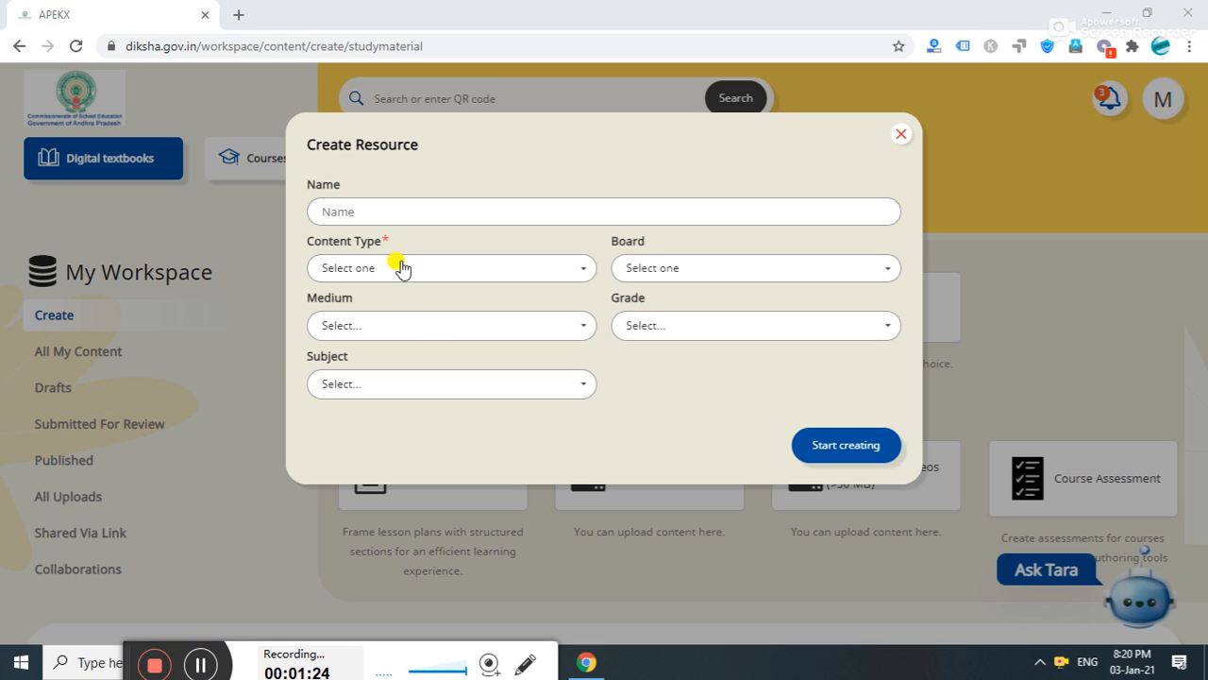
left_click(382, 212)
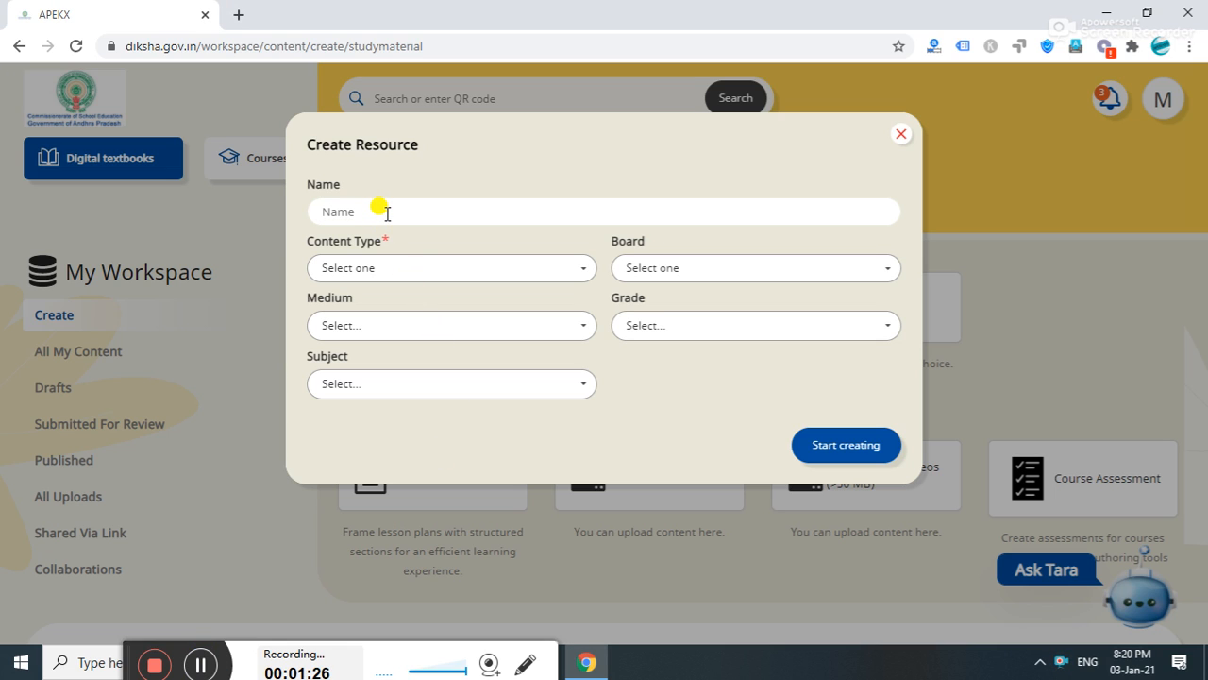
type("T")
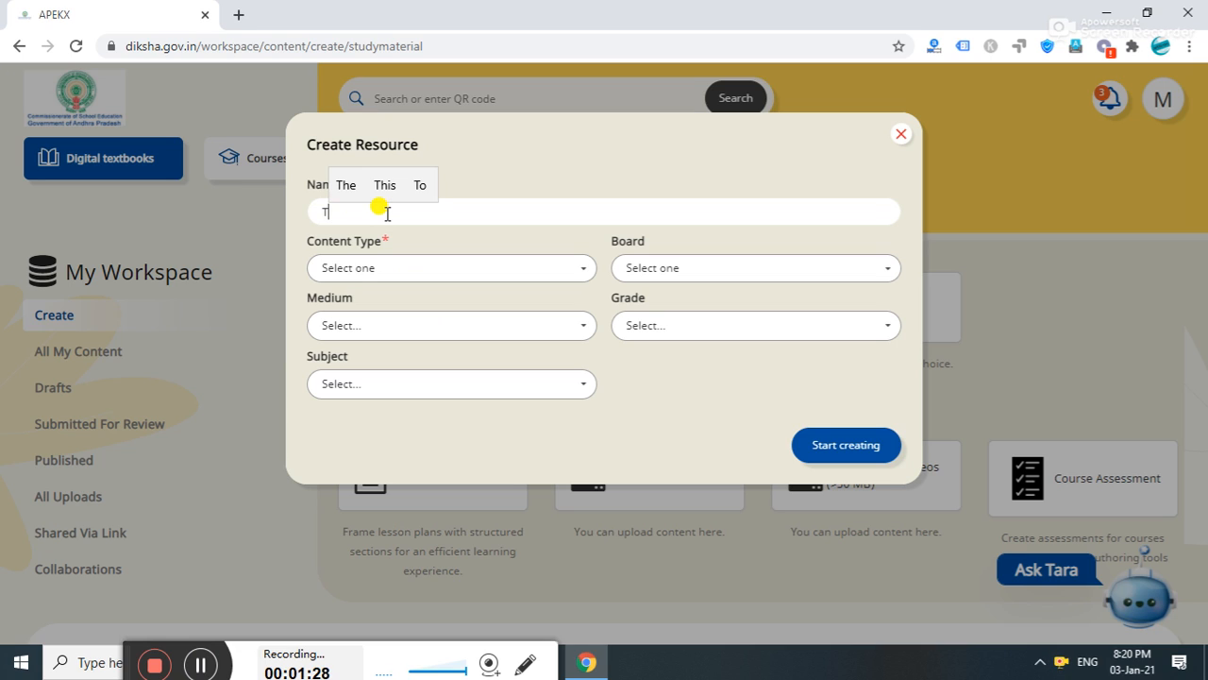
type("he ")
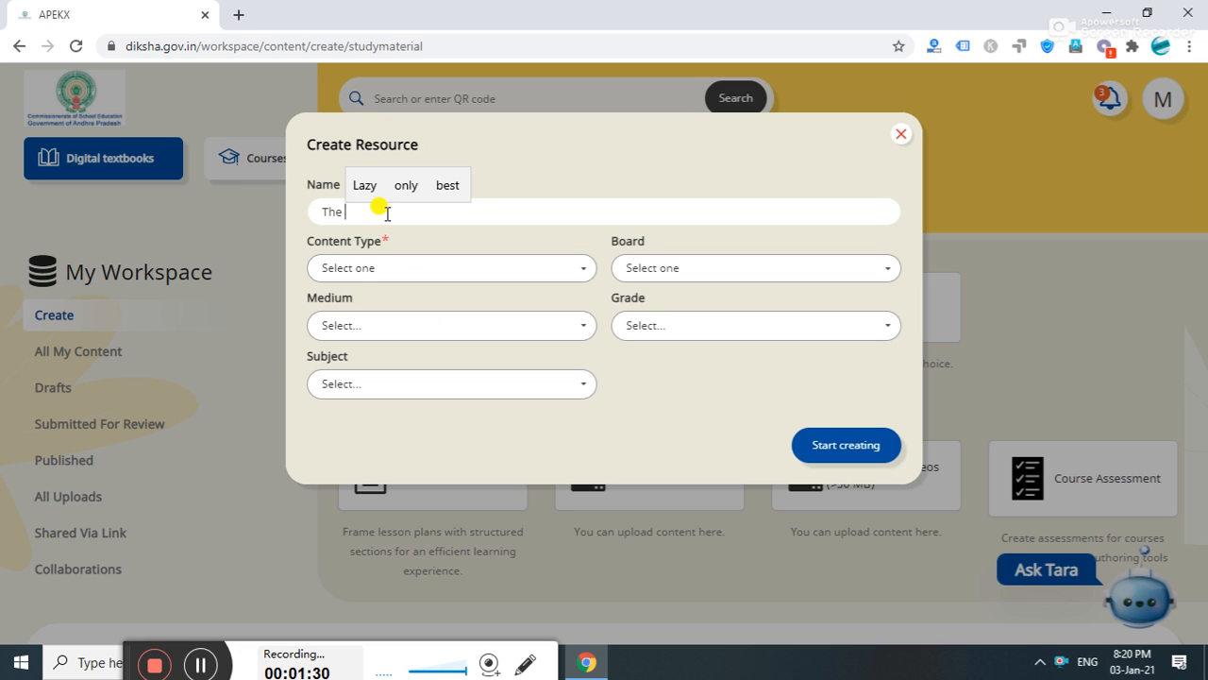
type("Lazy ")
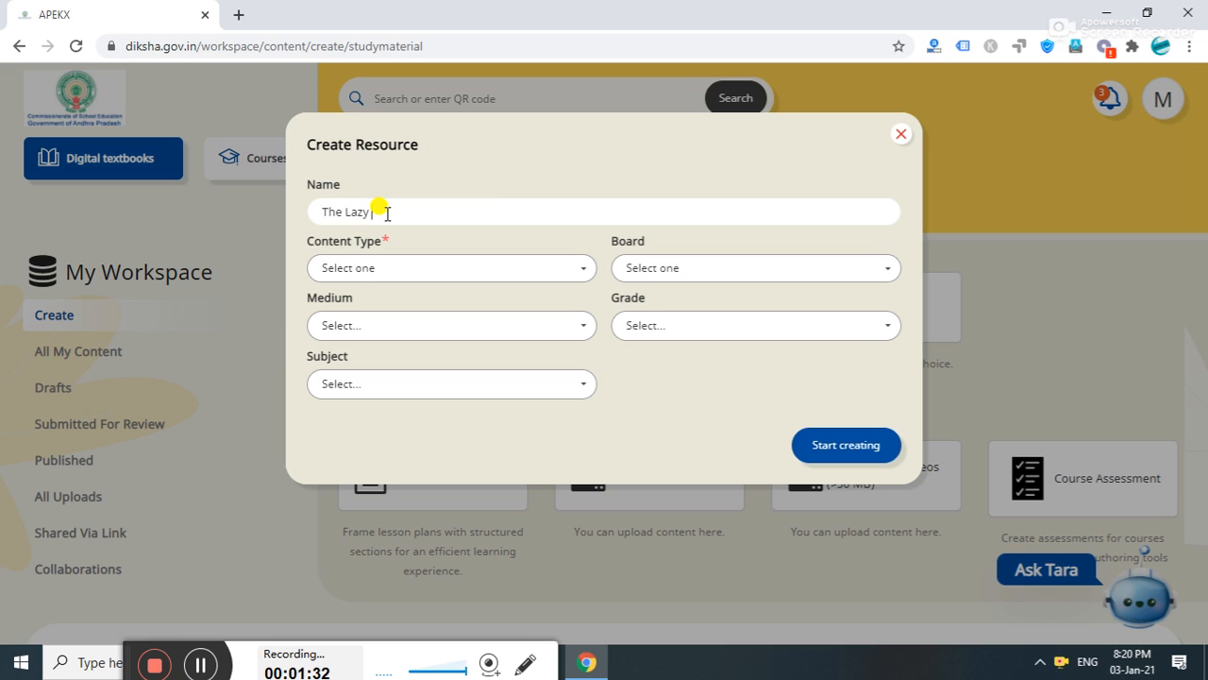
type("Gra")
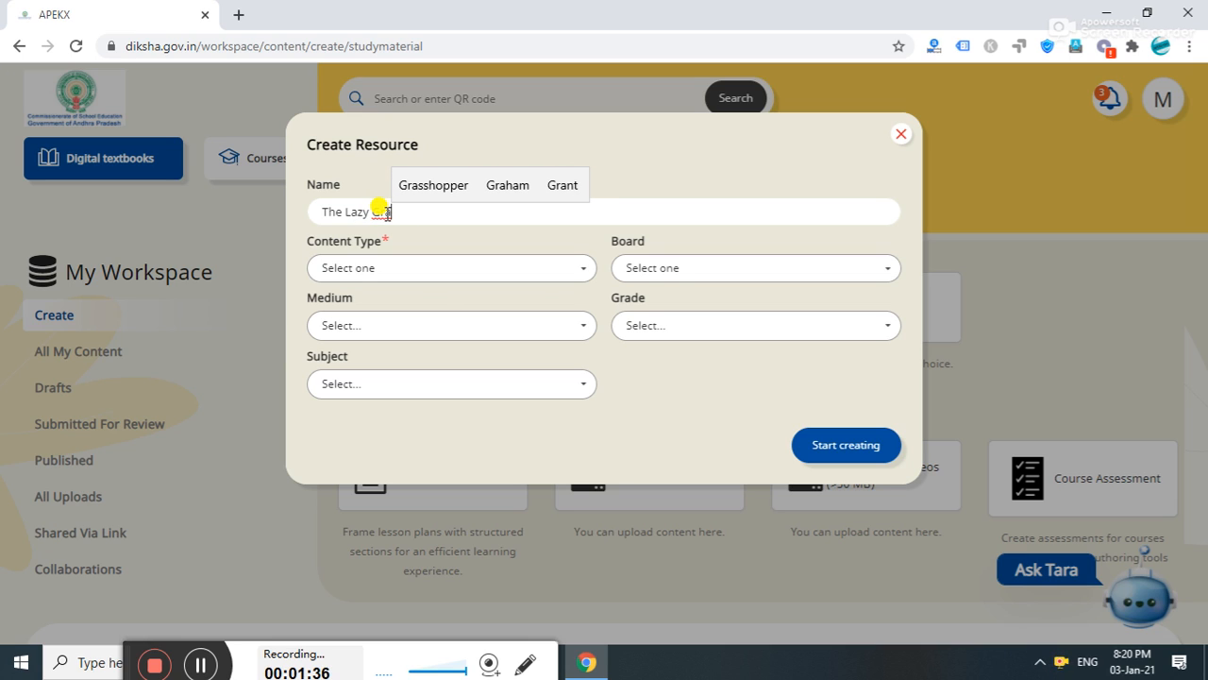
left_click(424, 191)
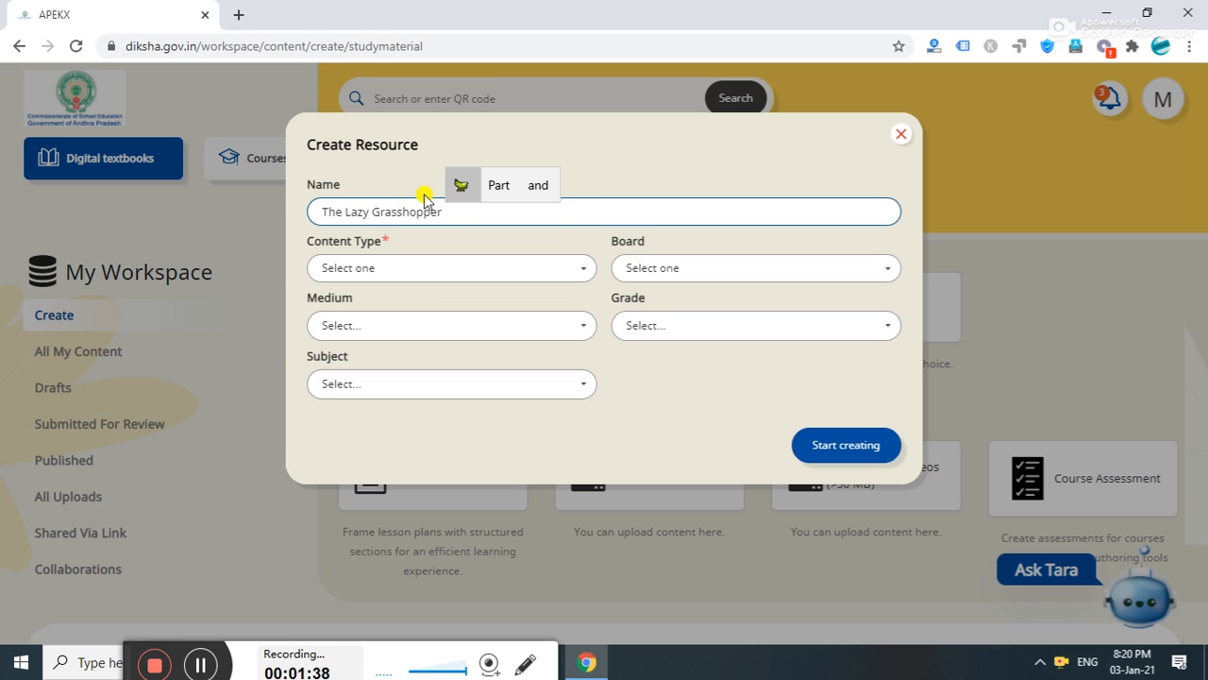
- Set content type Practice Question Set, board State (Andhra Pradesh) and medium English
left_click(408, 268)
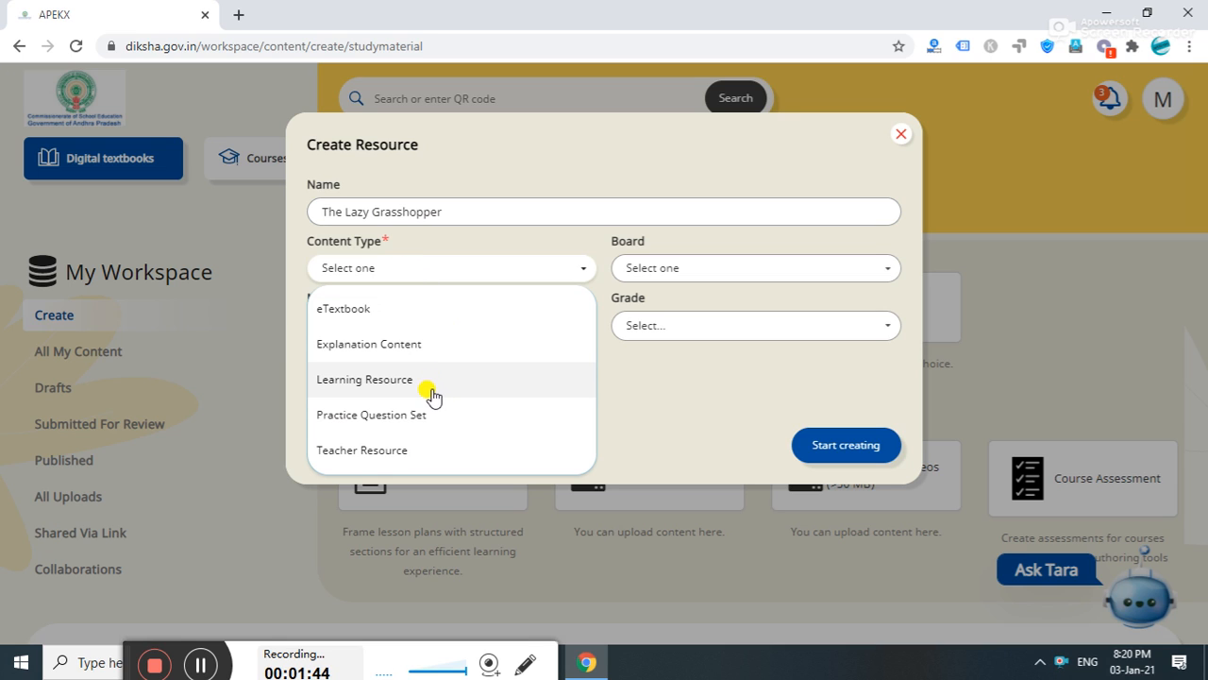
left_click(391, 416)
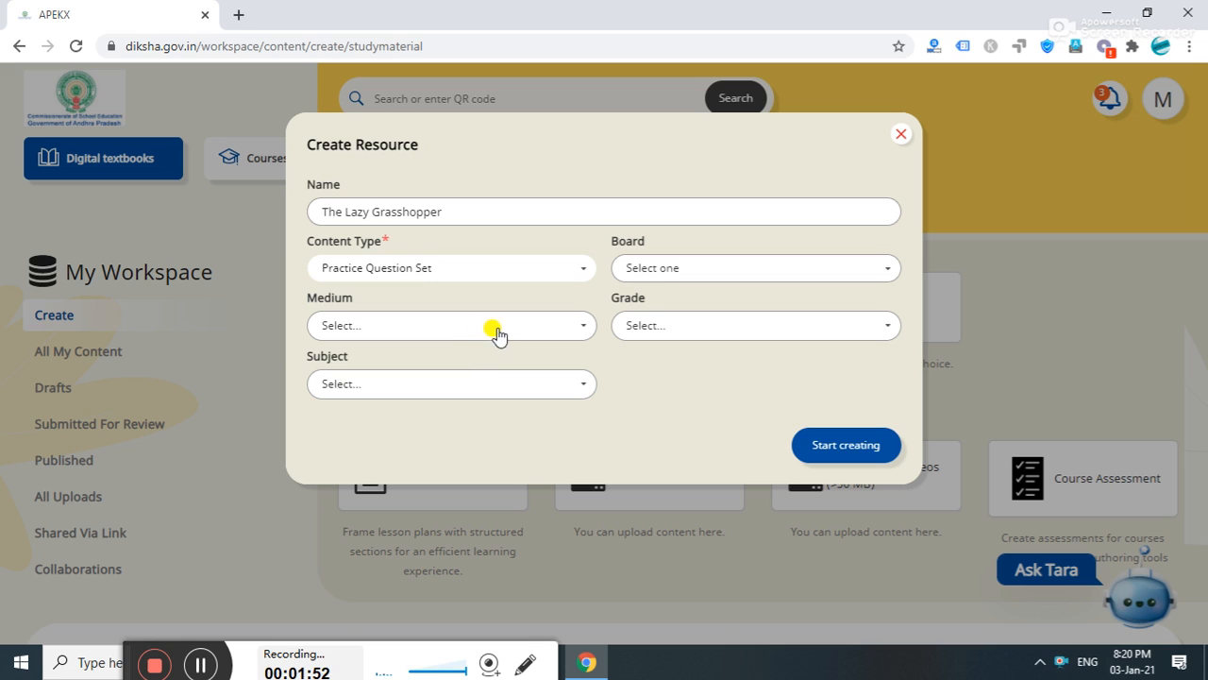
left_click(672, 269)
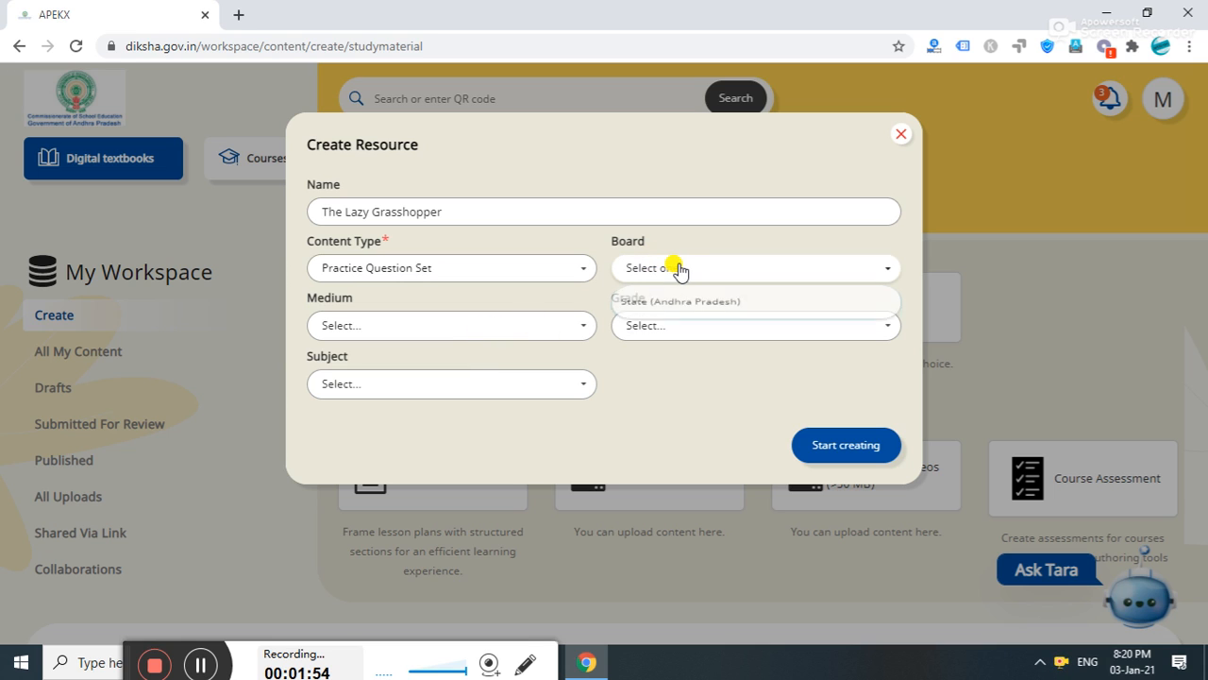
left_click(694, 312)
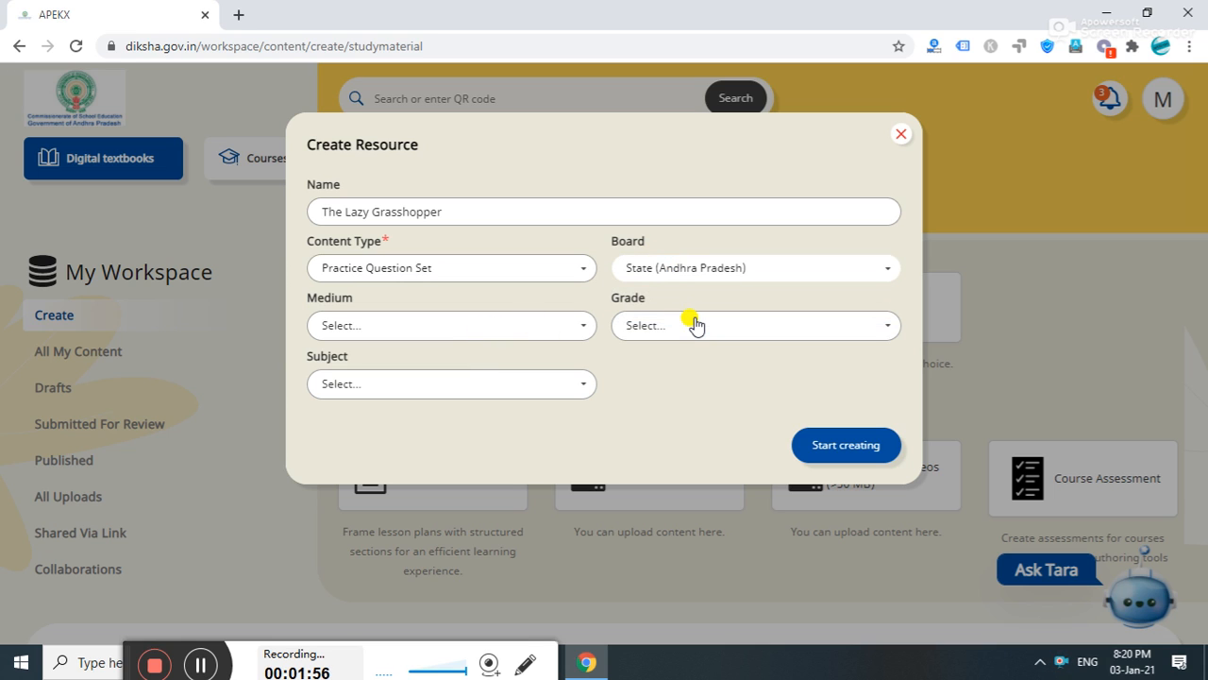
left_click(559, 327)
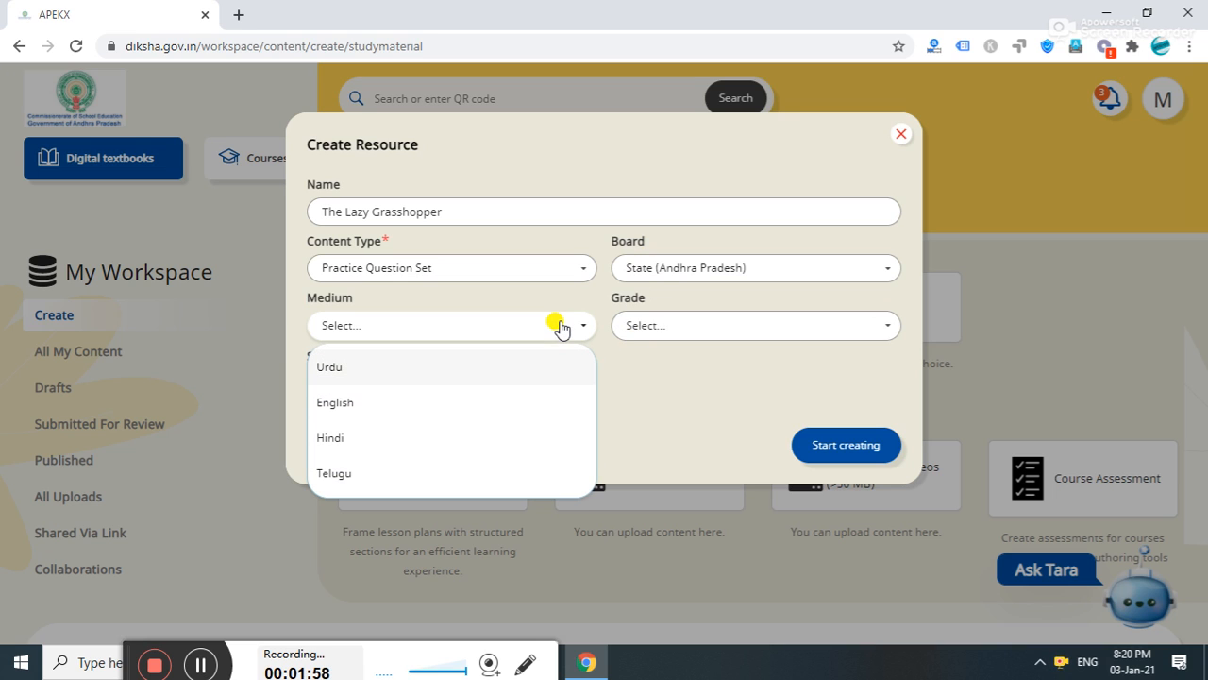
left_click(344, 406)
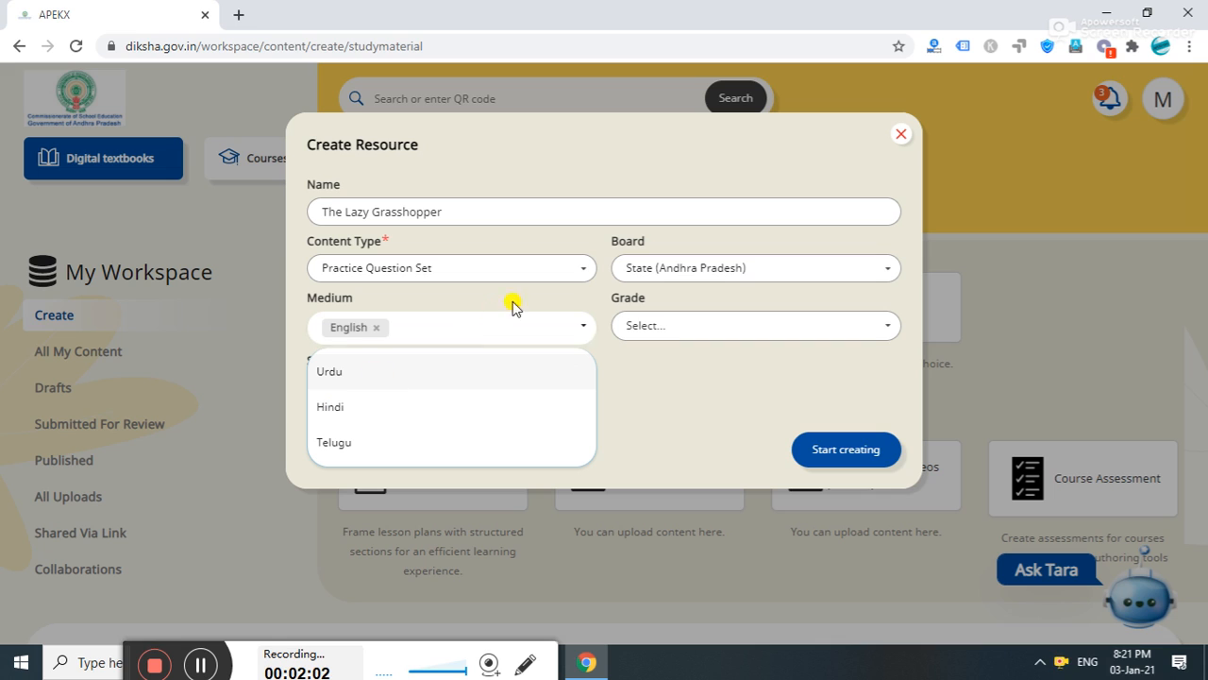
- Add Class 3 as the grade and English as the subject
left_click(710, 329)
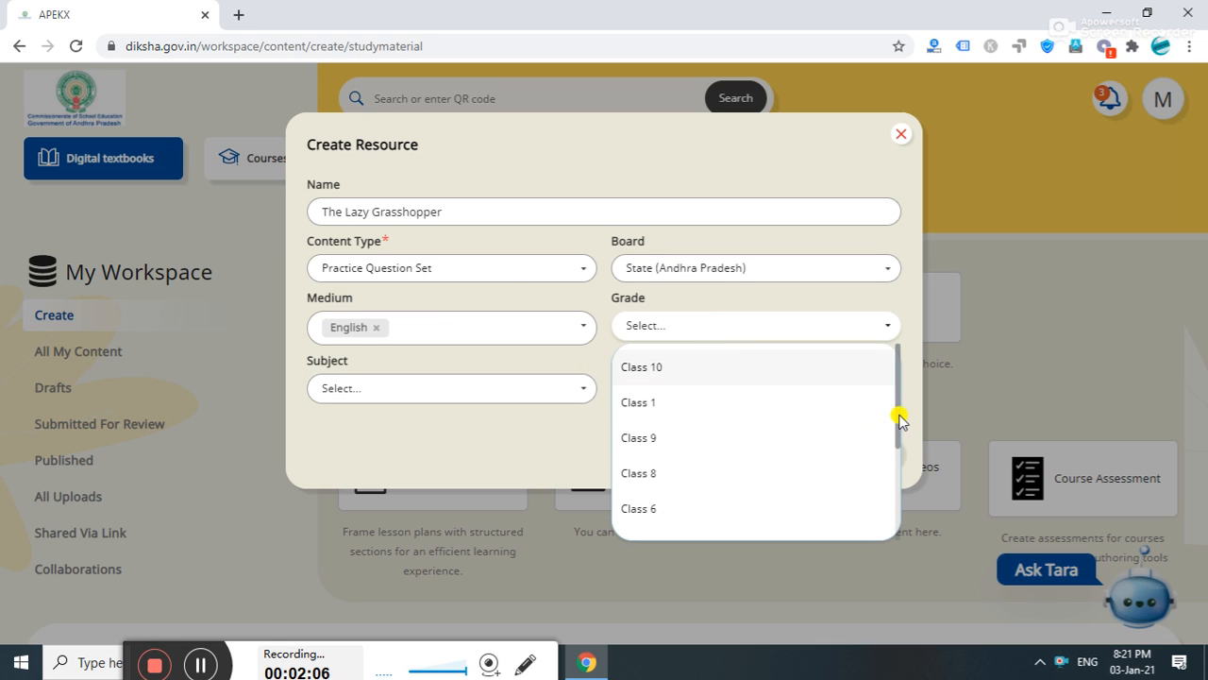
left_click_drag(900, 420, 915, 504)
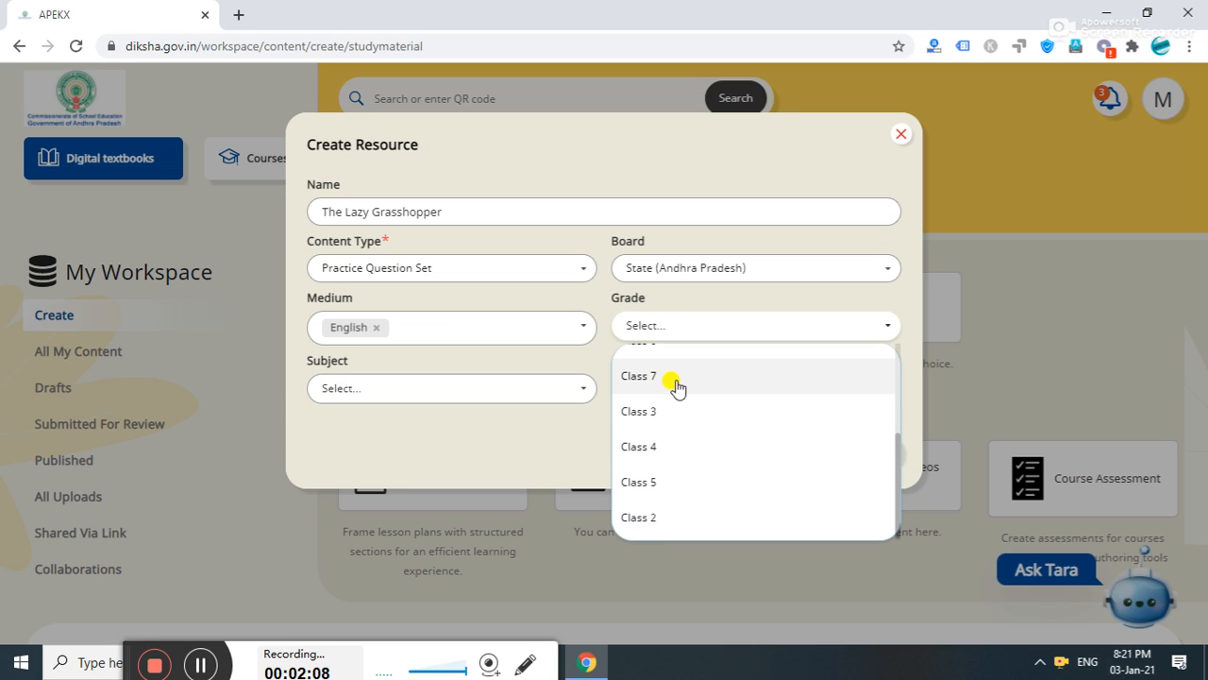
left_click(663, 415)
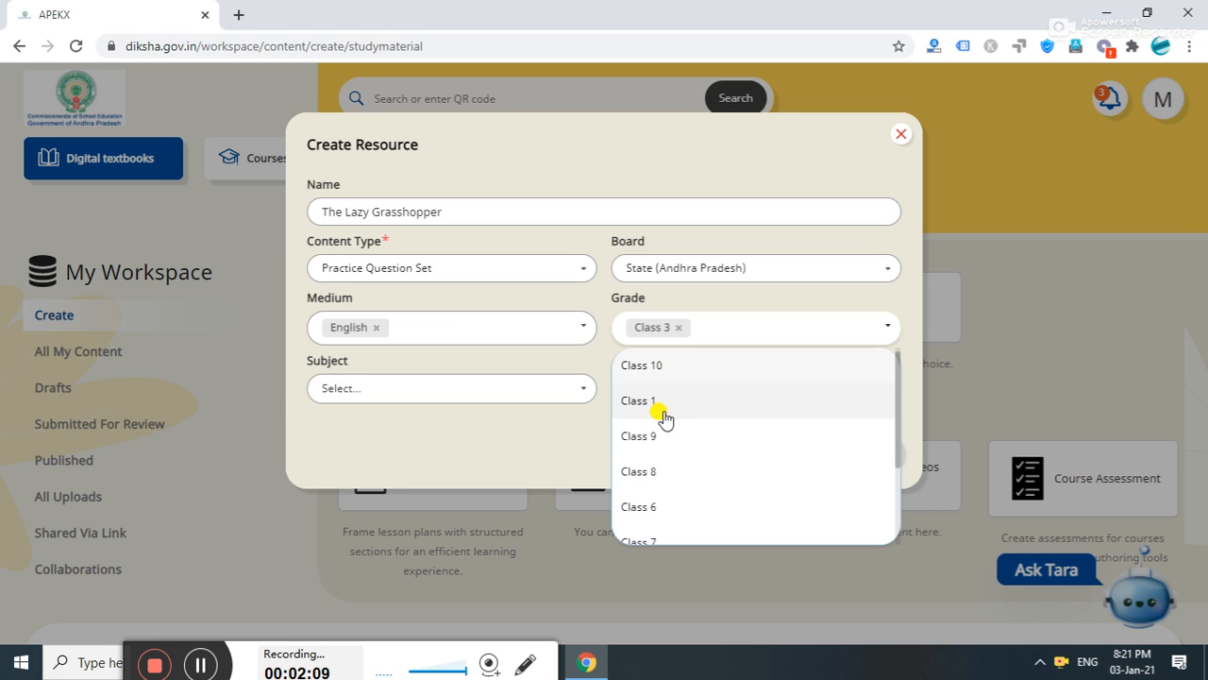
left_click(533, 391)
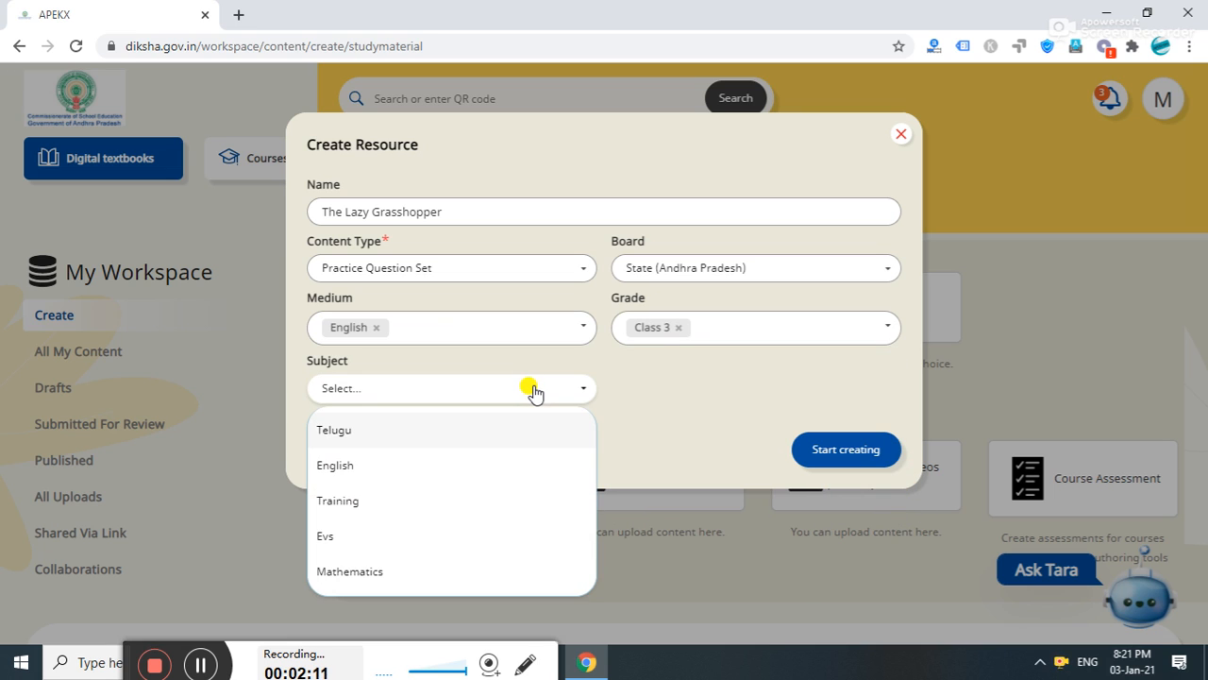
left_click(366, 472)
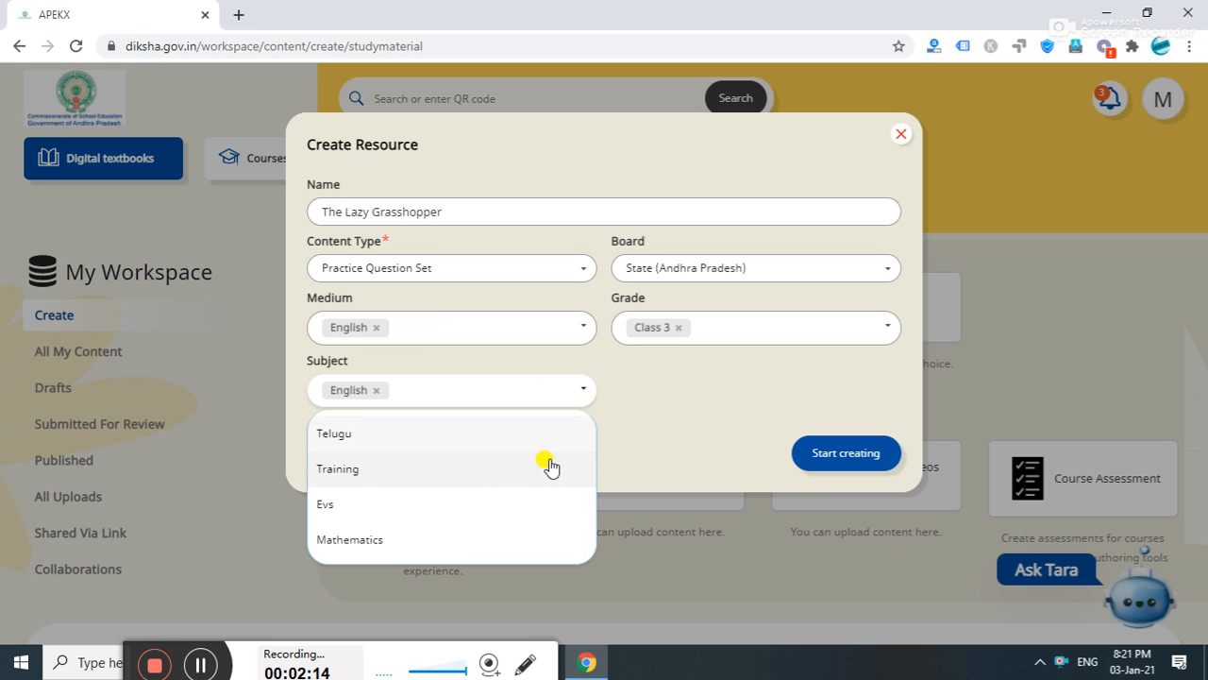
left_click(714, 450)
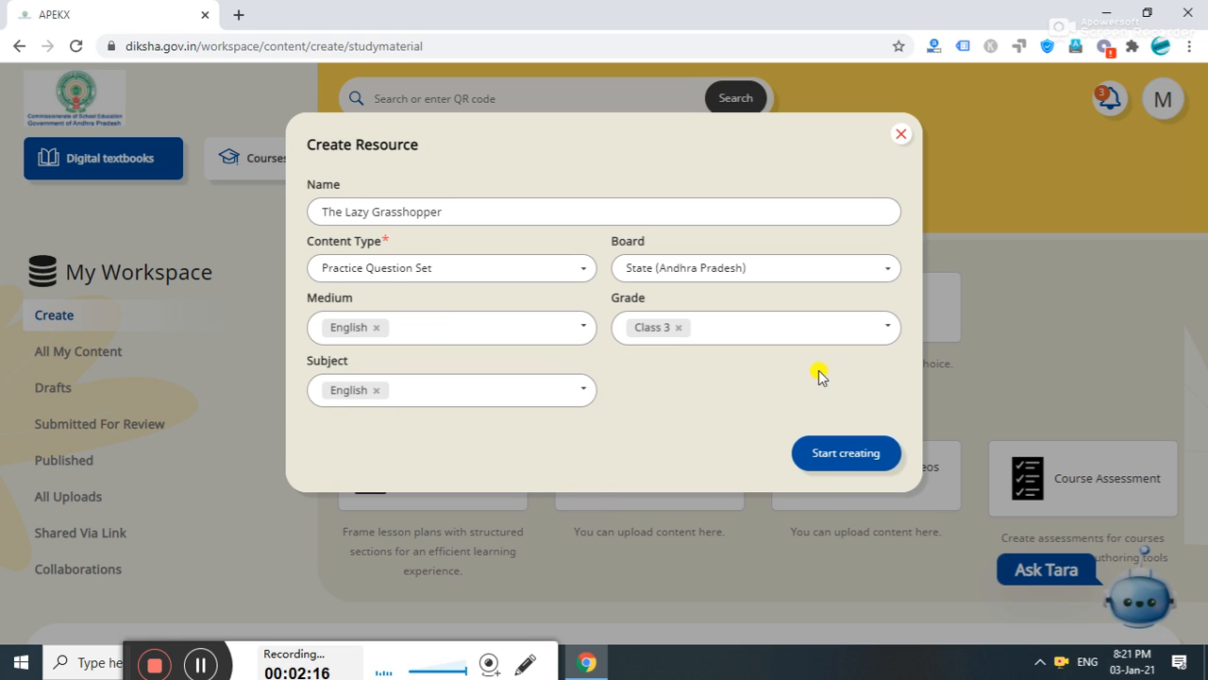
left_click_drag(731, 422, 508, 172)
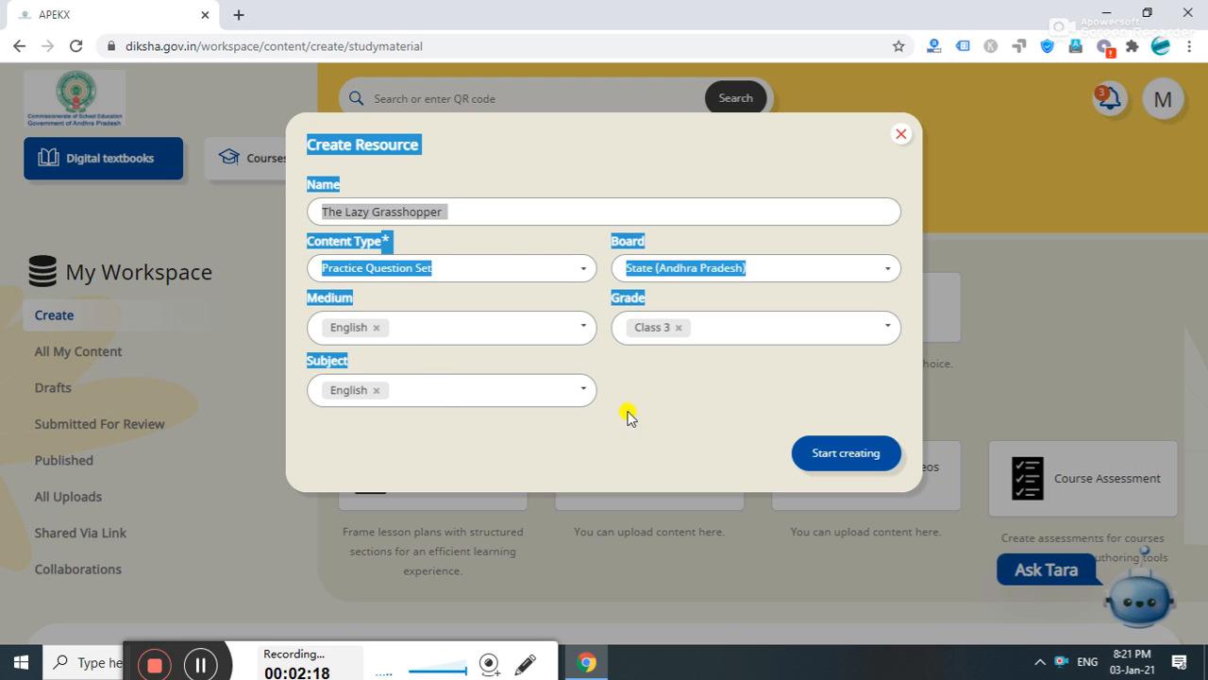
left_click(657, 414)
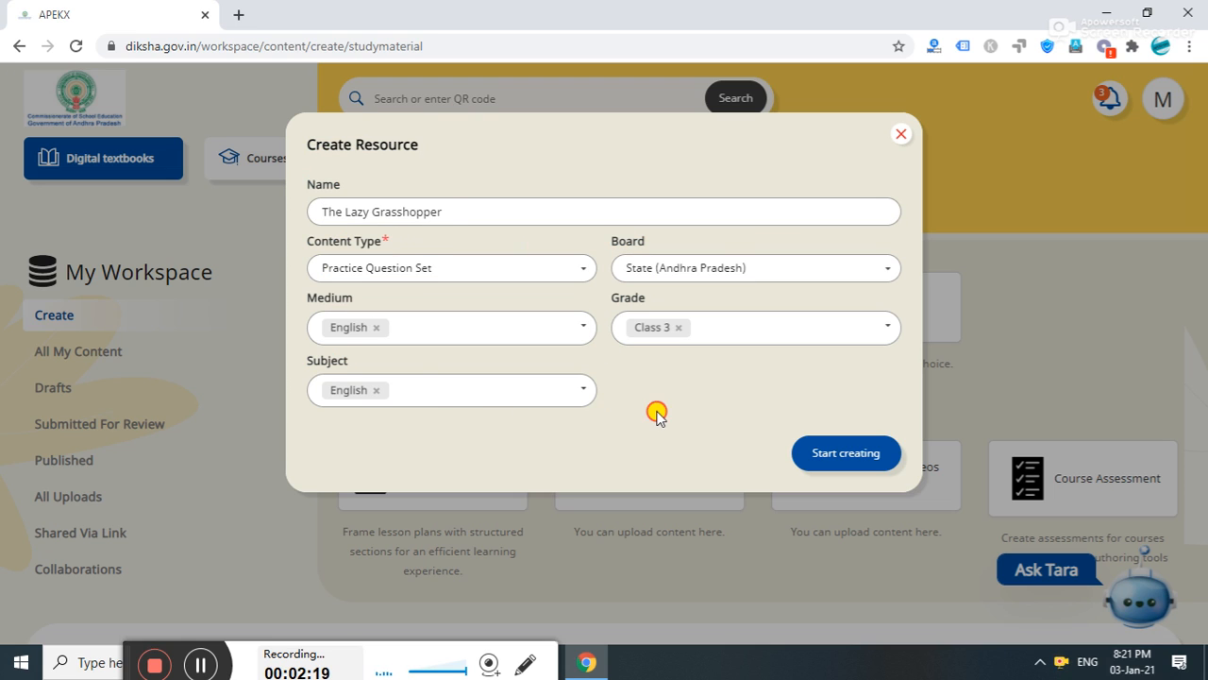
- Start creating The Lazy Grasshopper and open the Add Question Set picker in the editor
left_click(846, 453)
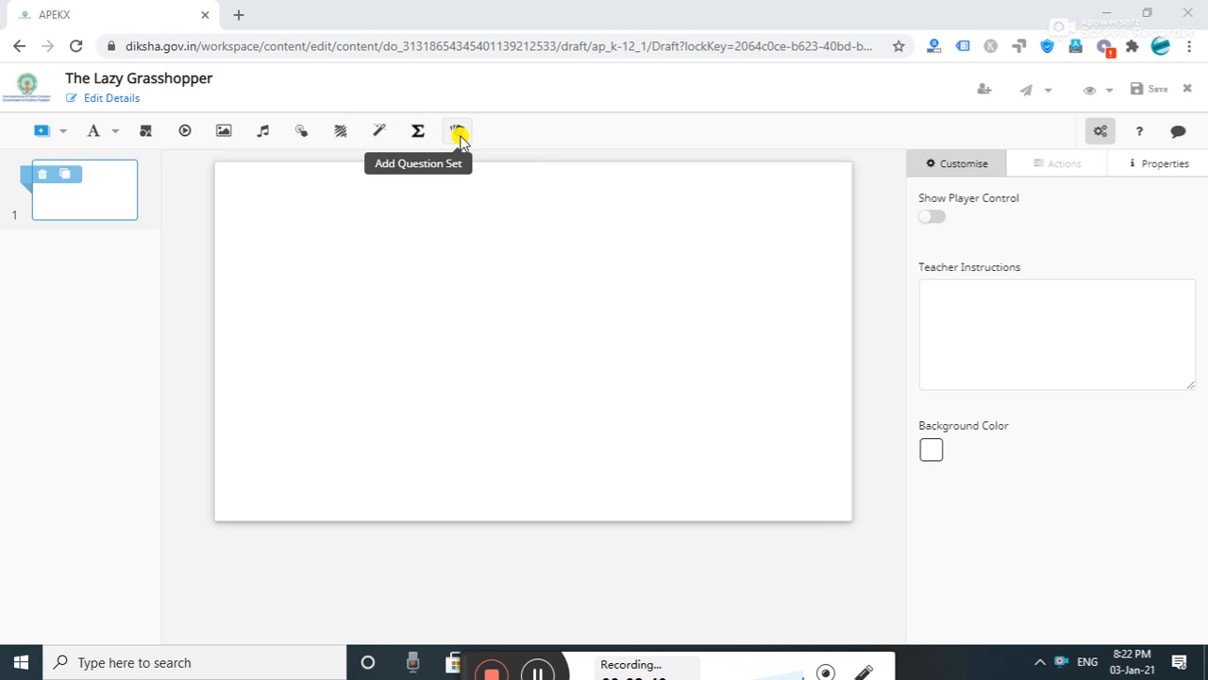
left_click(457, 132)
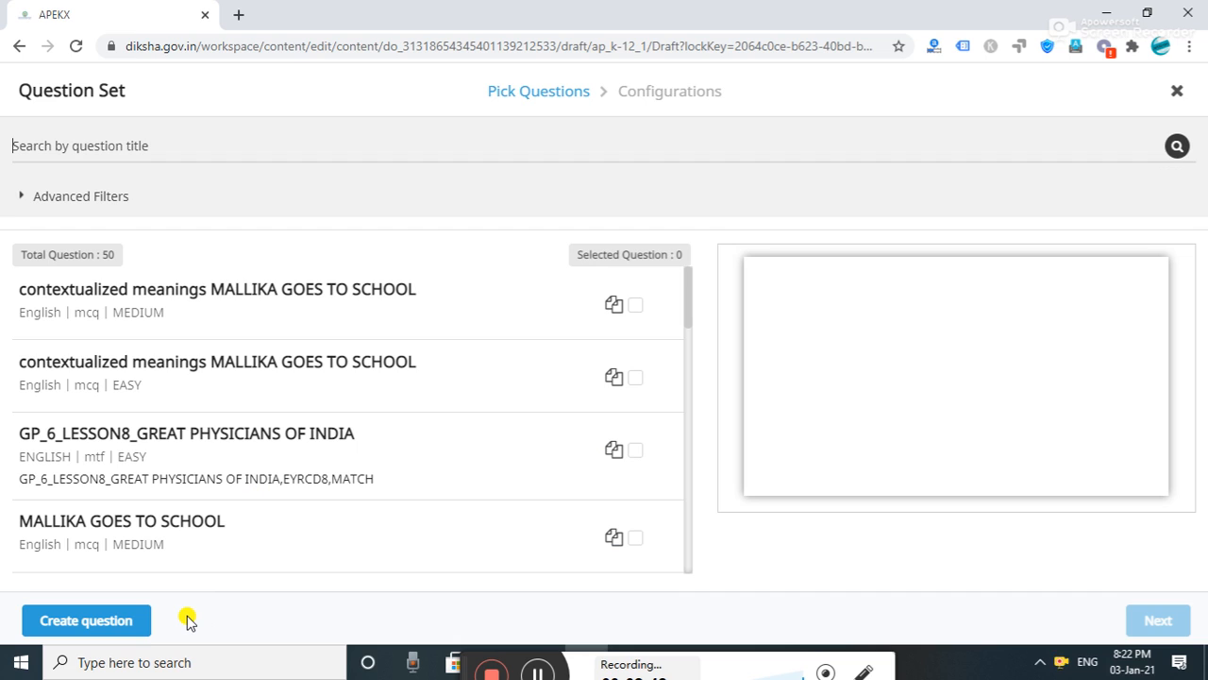
- Choose Create question in the Question Set dialog to see the question templates
left_click(106, 627)
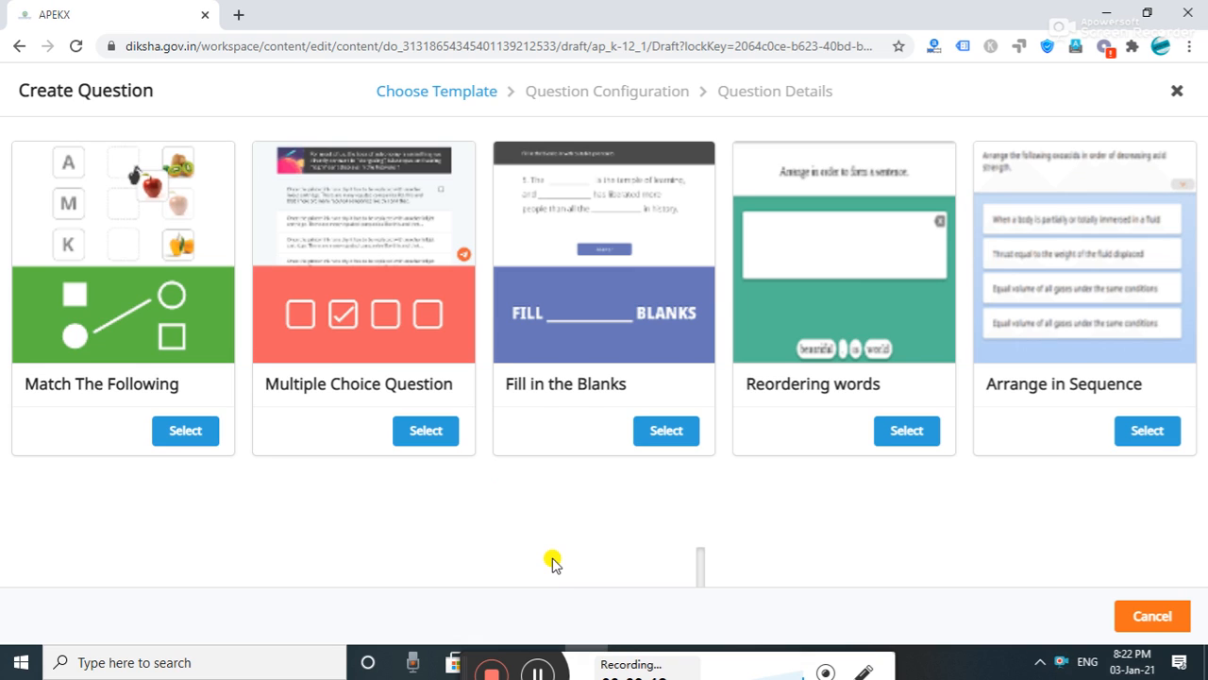
- Select the Match The Following template and enter 'Match the following' as the question text
left_click(183, 433)
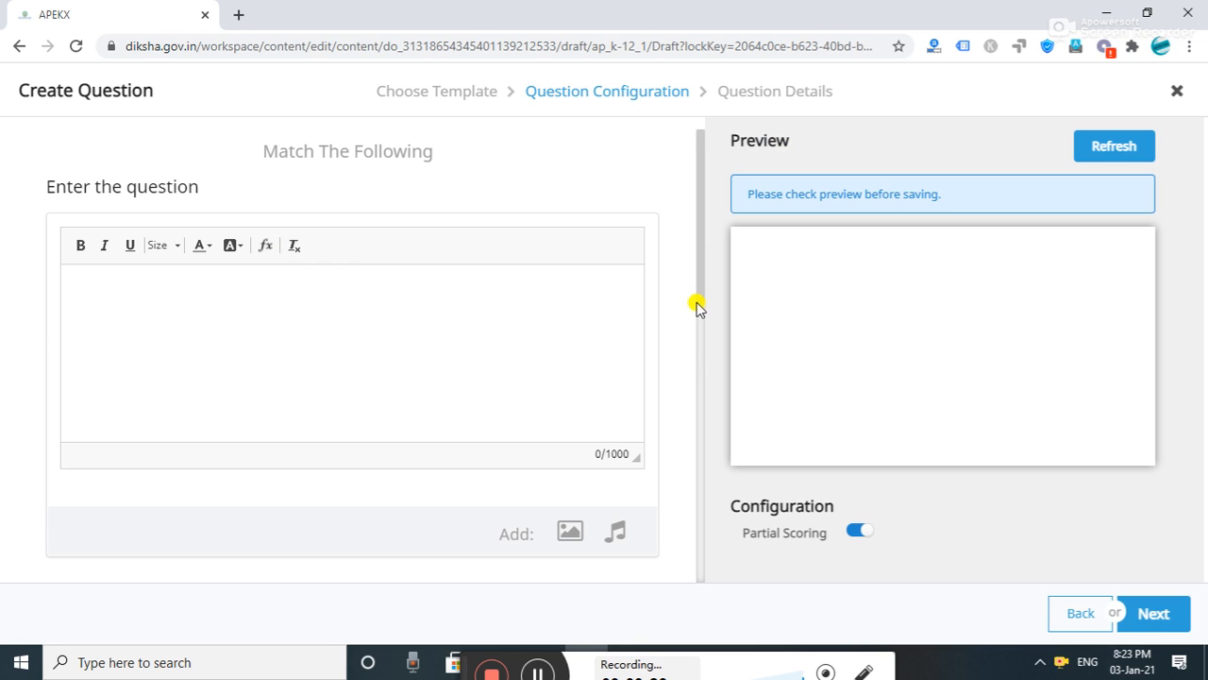
left_click_drag(702, 297, 702, 397)
left_click_drag(701, 427, 707, 456)
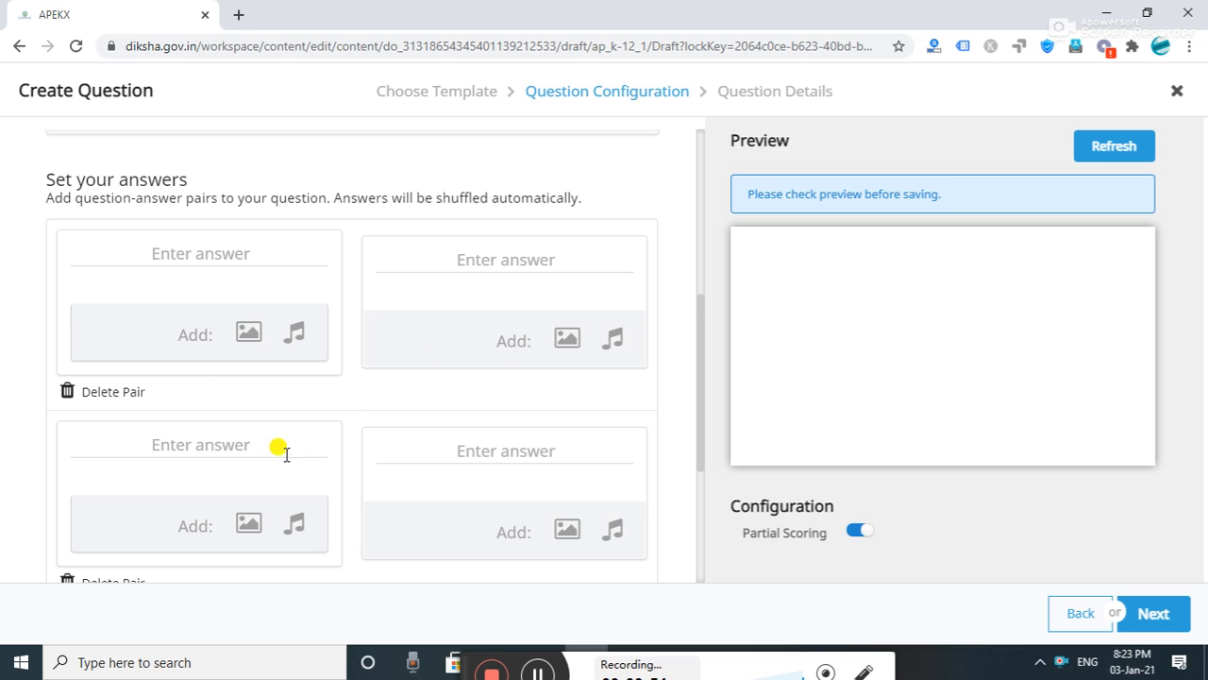
left_click_drag(703, 324, 695, 183)
left_click(220, 224)
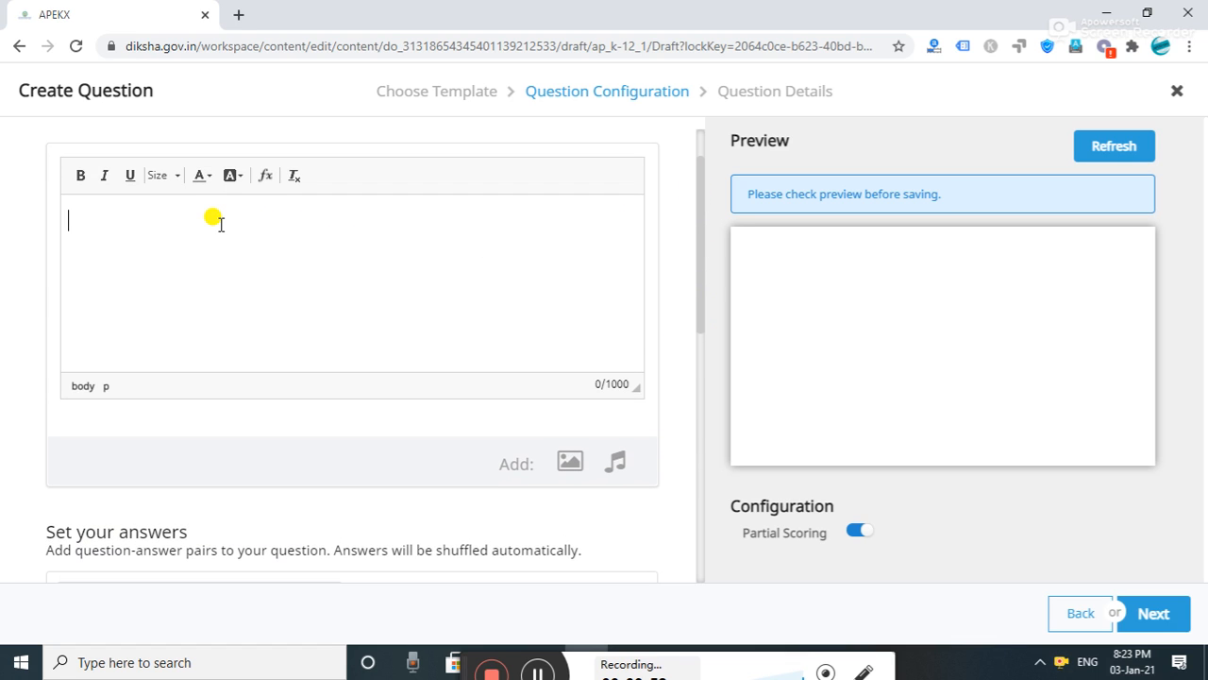
type("Ma")
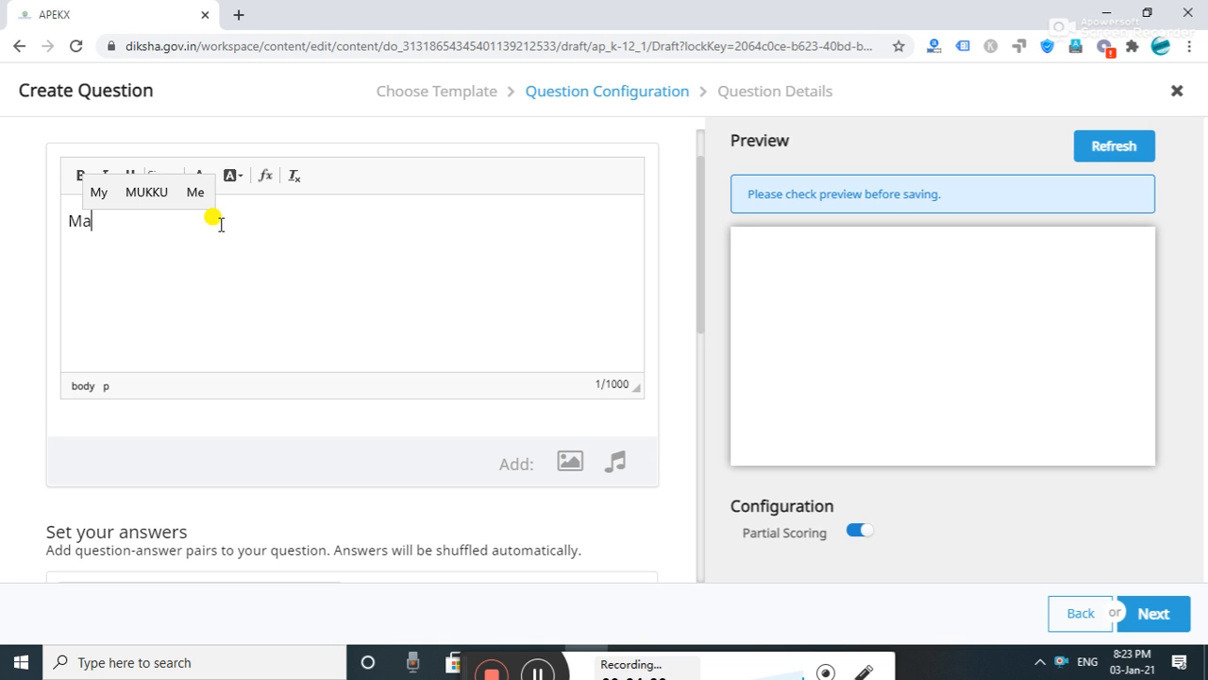
type("tch th")
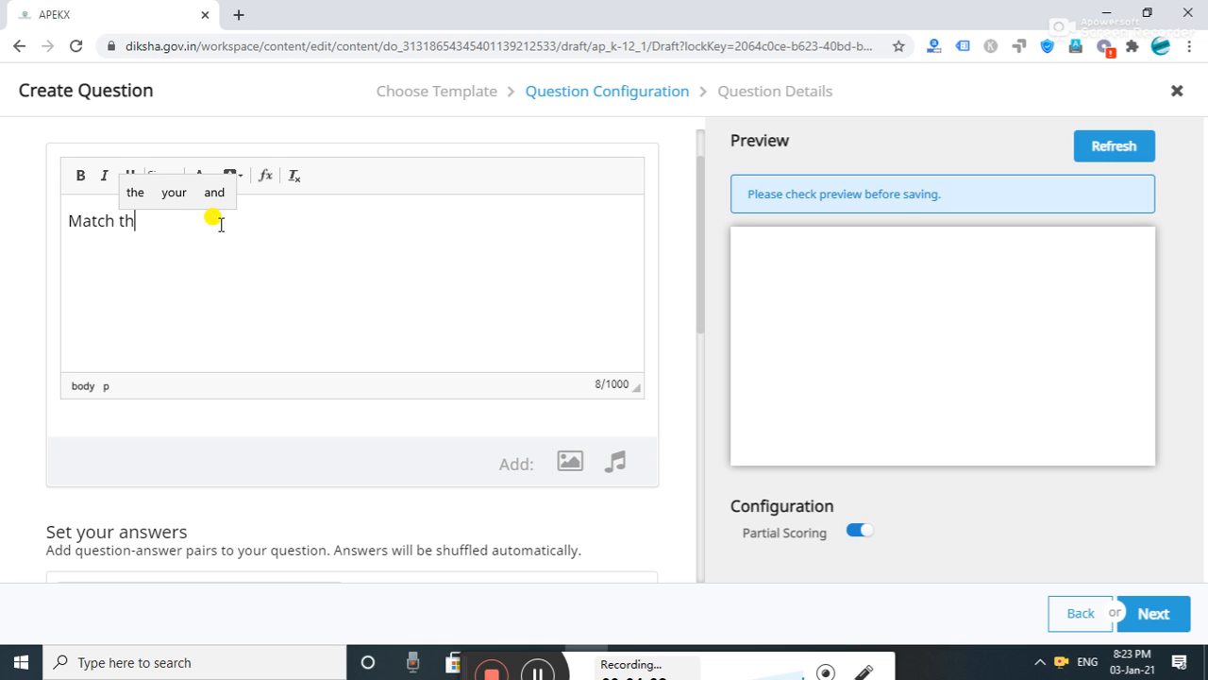
type("e fol")
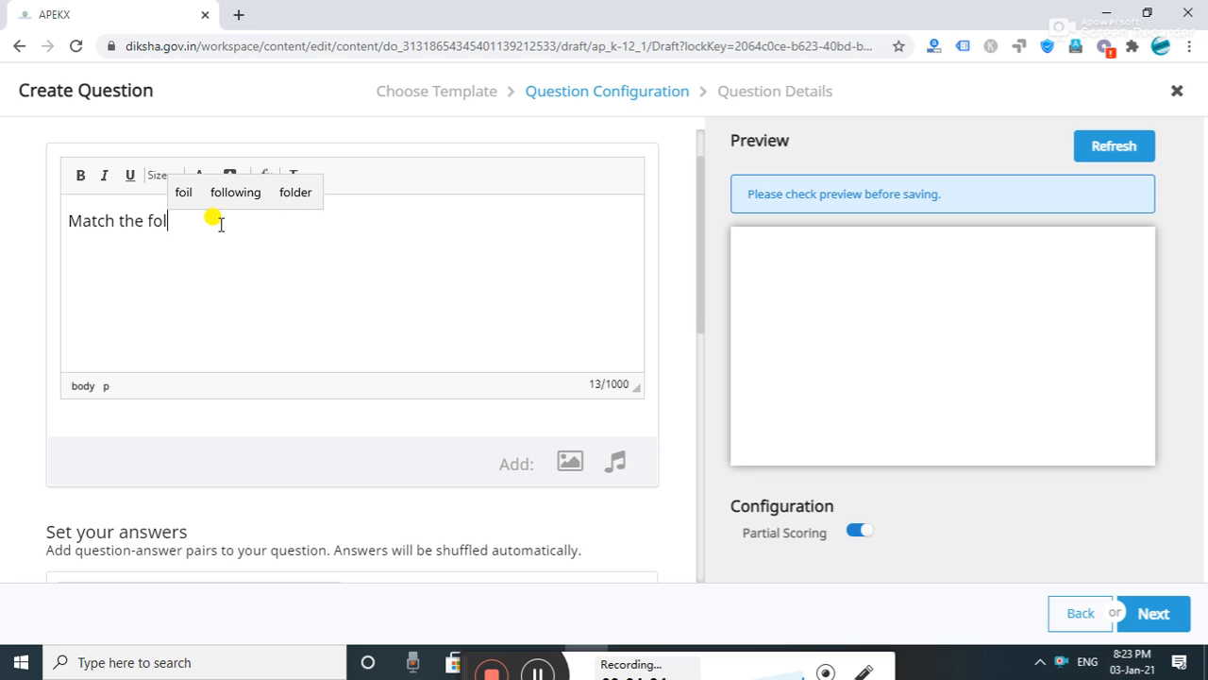
type("oo")
left_click(249, 191)
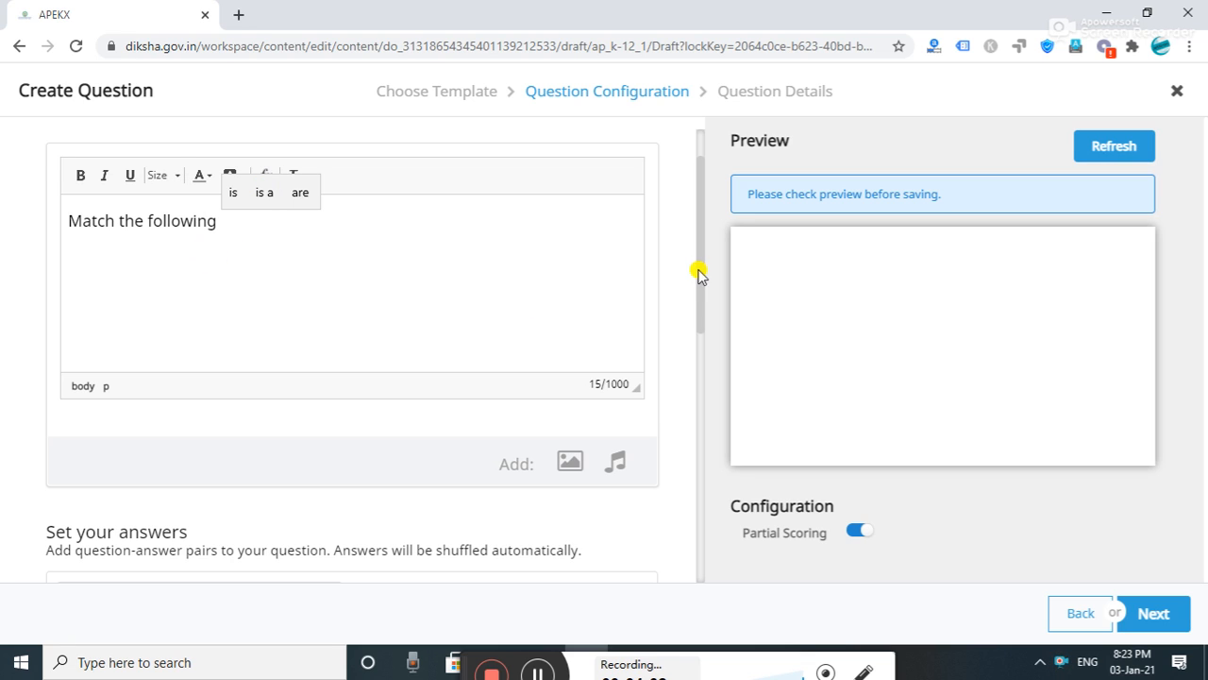
left_click_drag(698, 274, 708, 378)
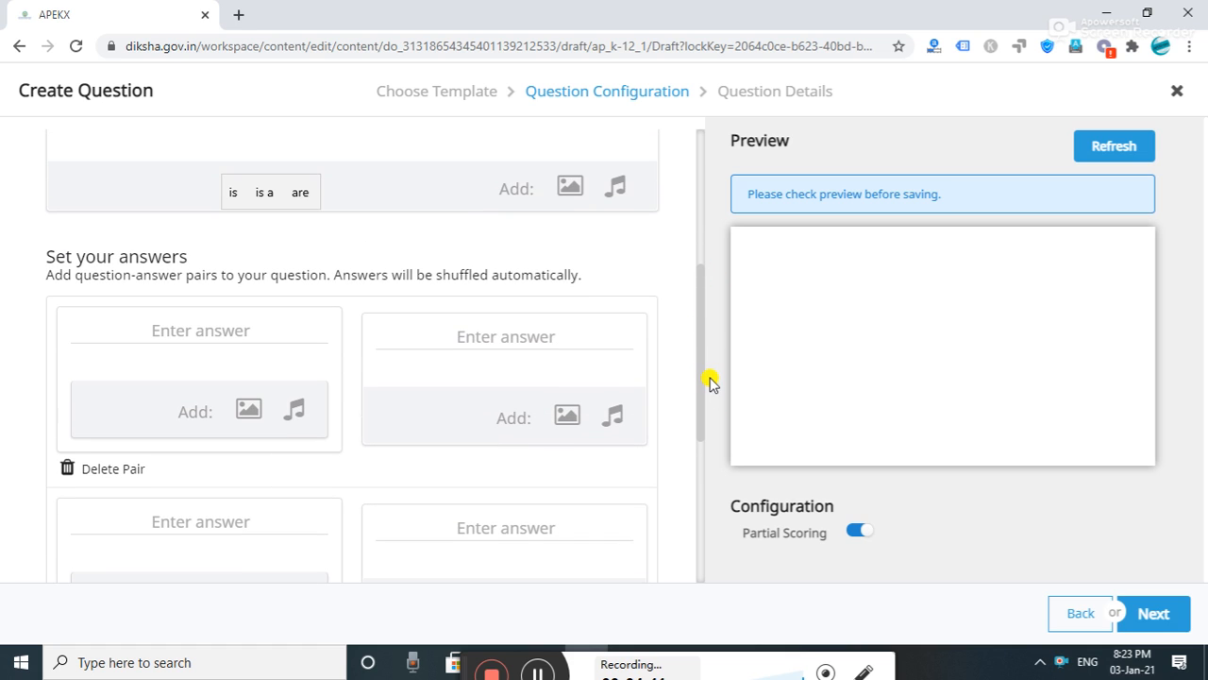
- Fill the first two pairs: lazy–grasshopper and rainy season–far away
left_click(218, 328)
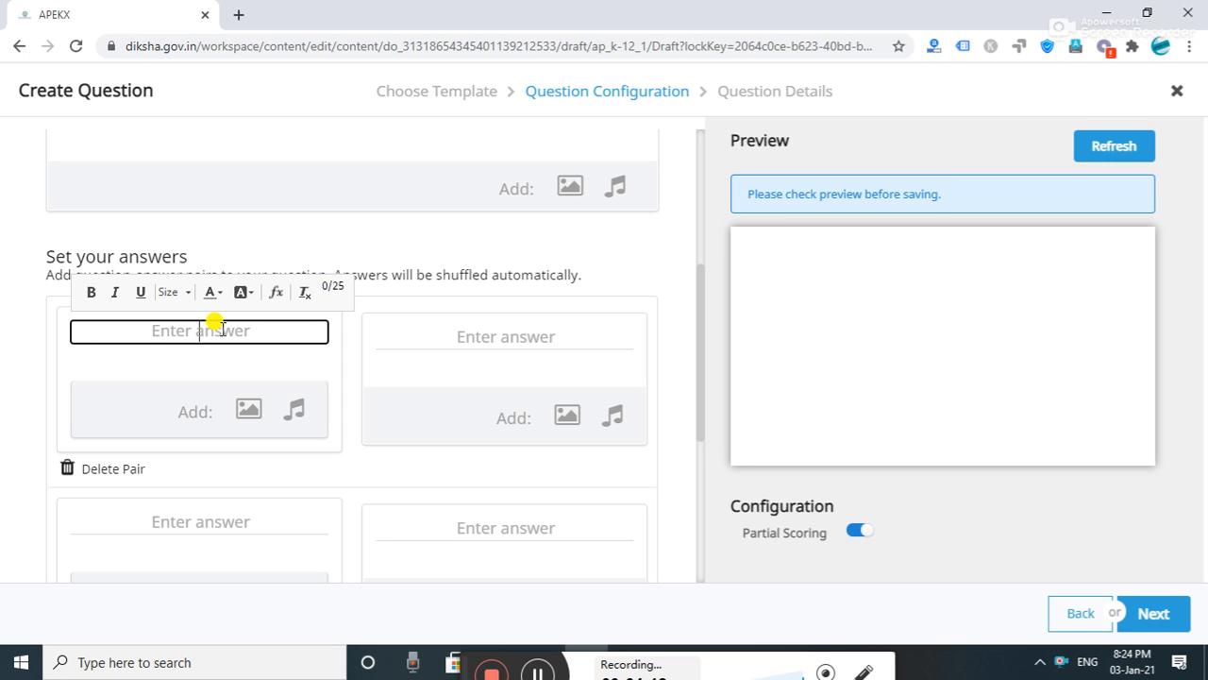
type("lazy")
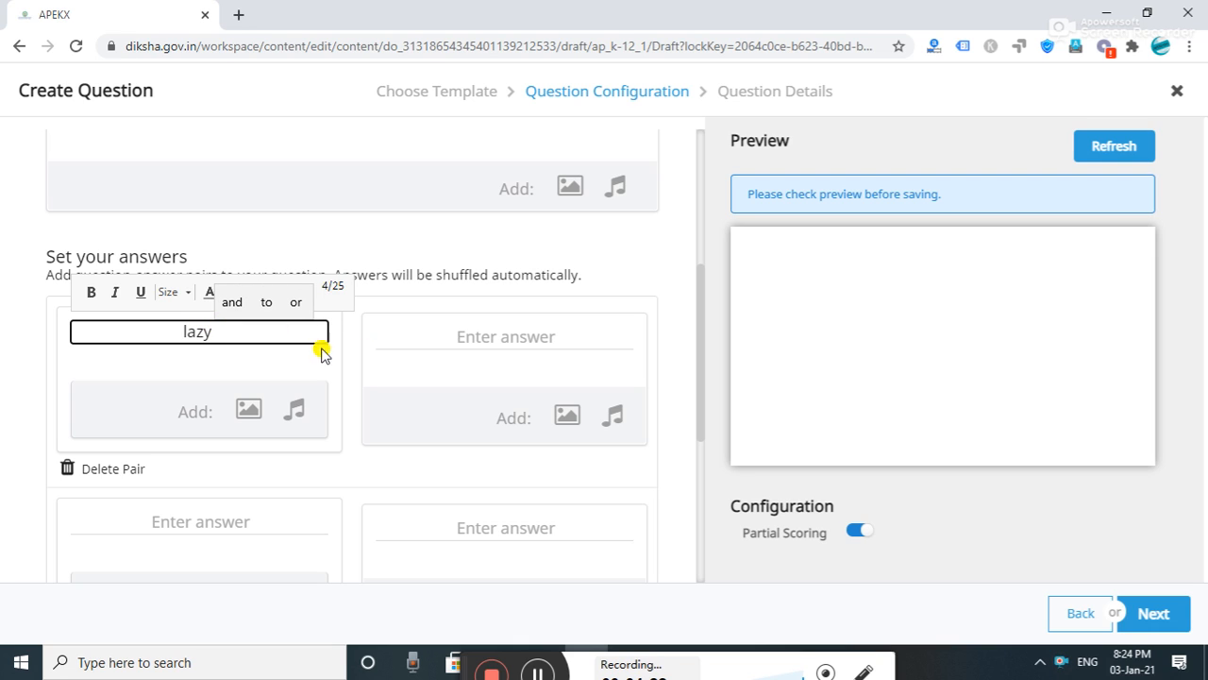
left_click(465, 337)
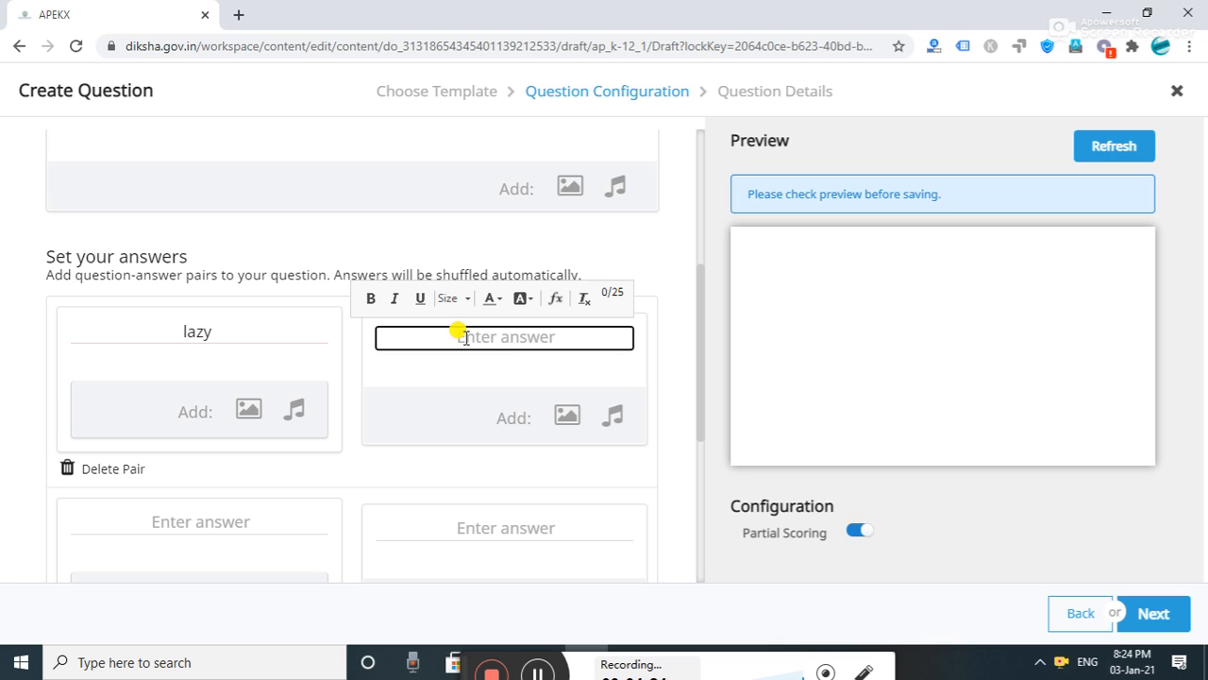
type("gras")
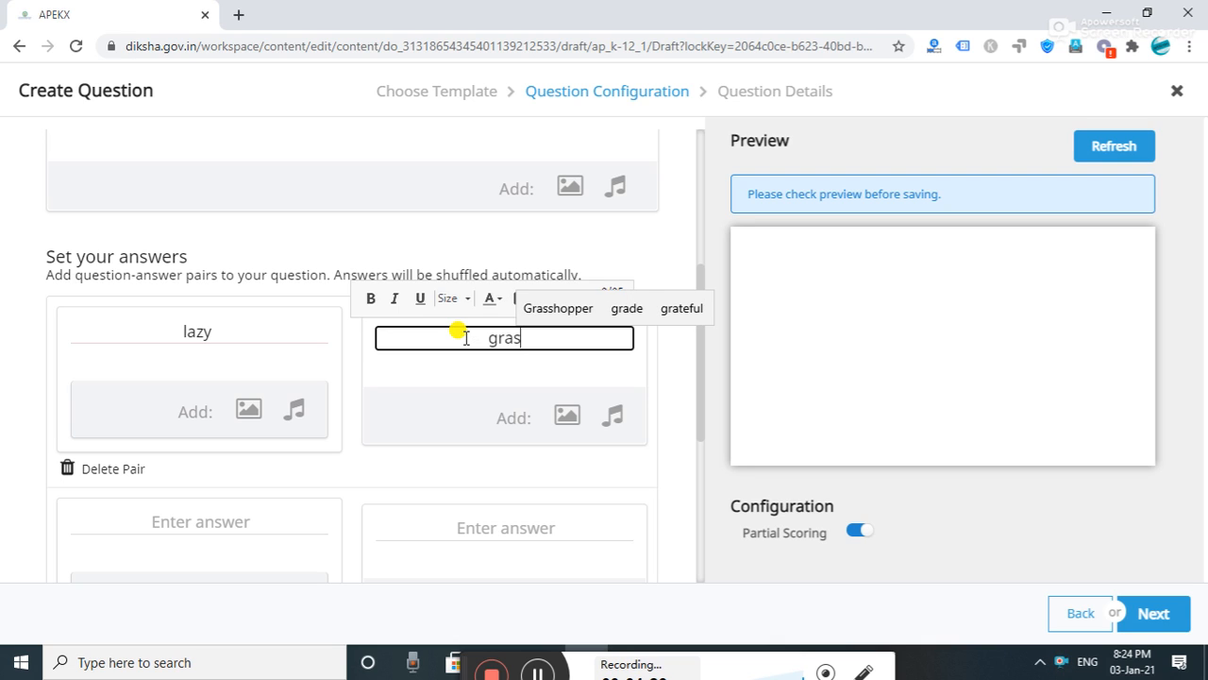
type("shopp")
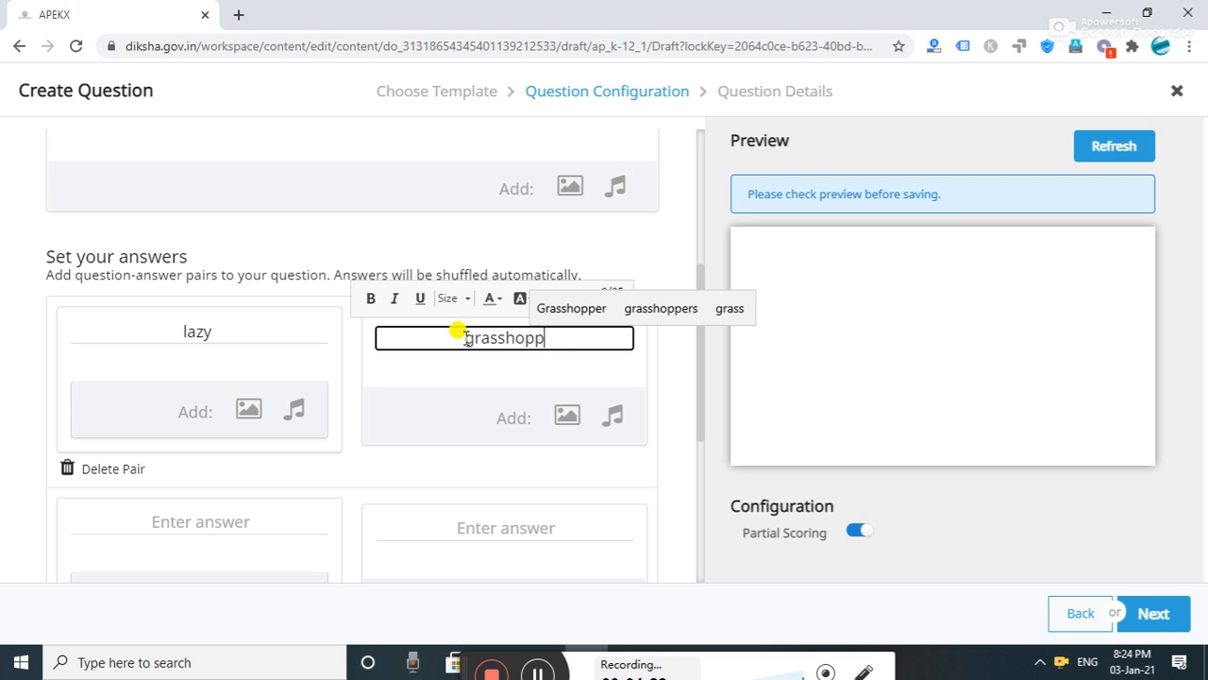
type("er")
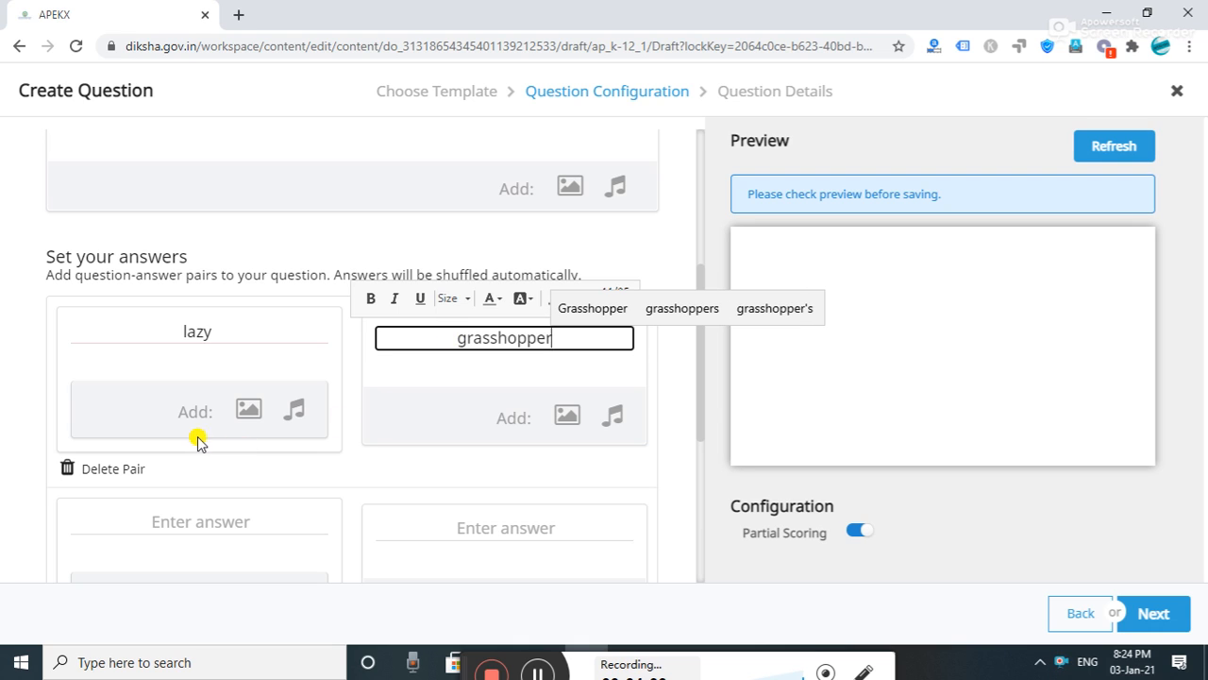
left_click(193, 522)
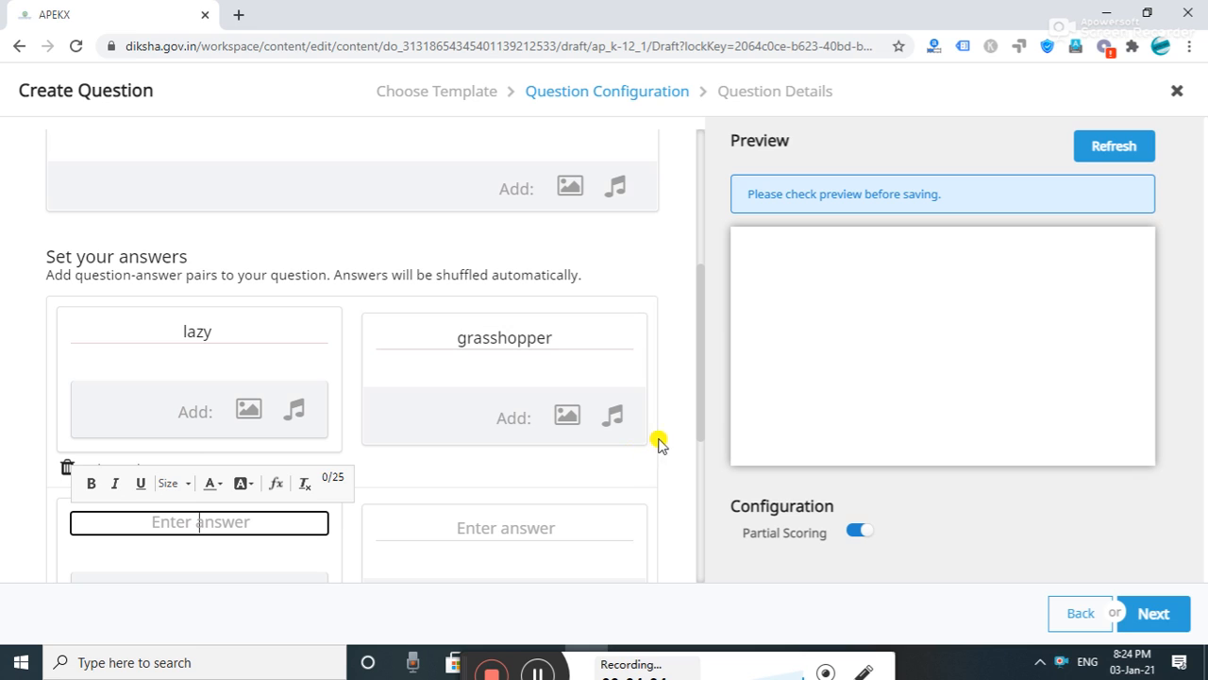
left_click_drag(701, 440, 701, 510)
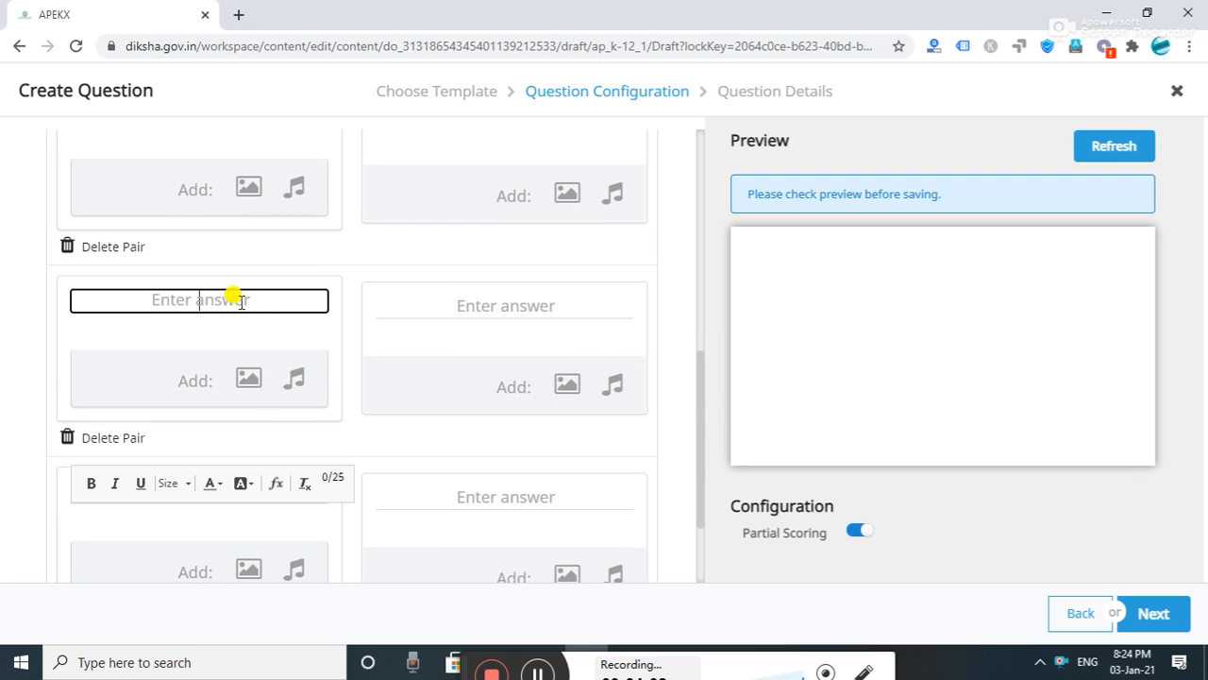
type("rain")
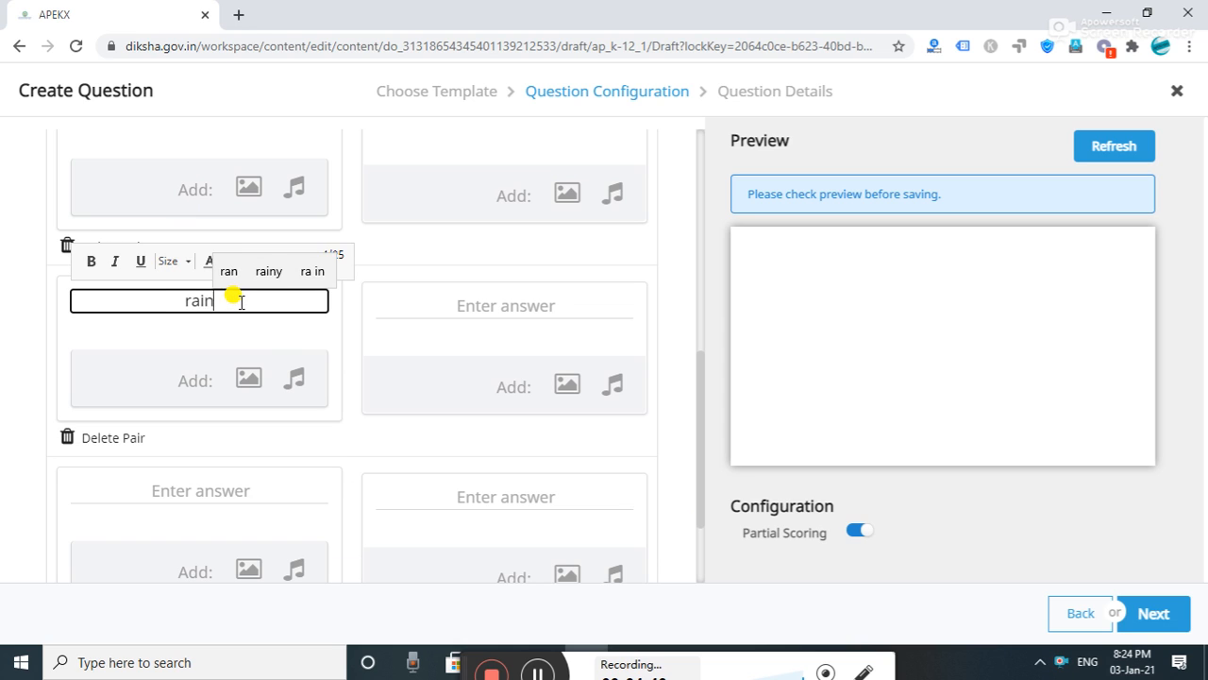
type("y season")
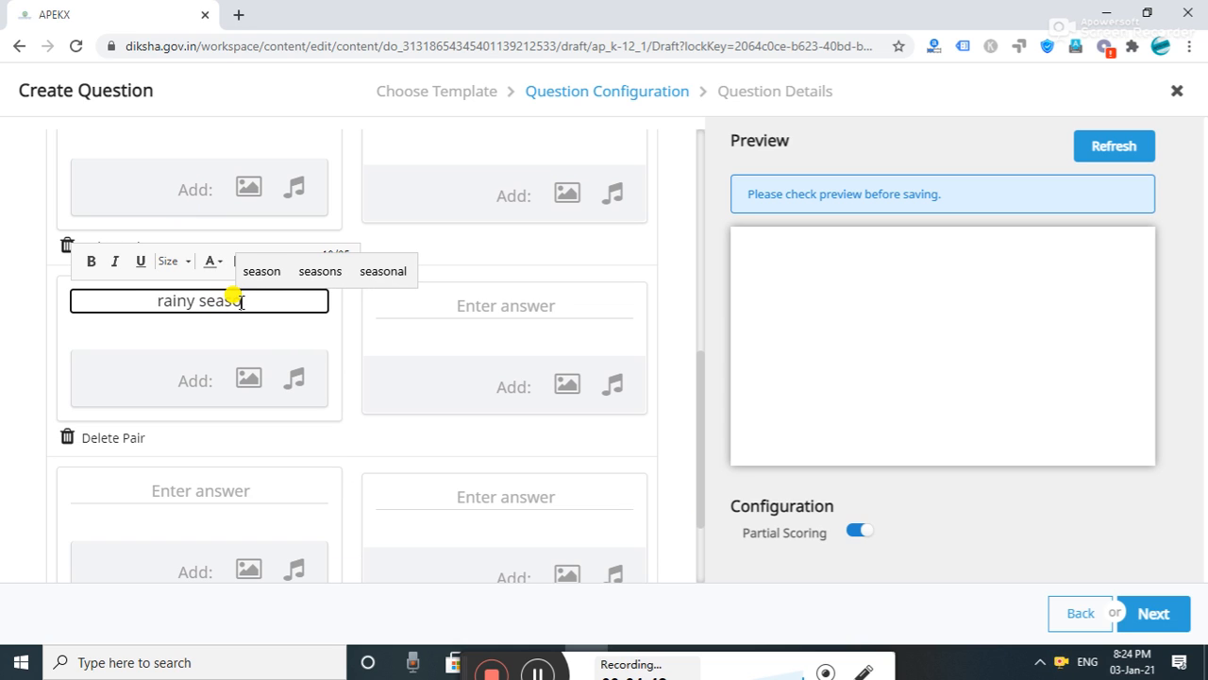
left_click(536, 298)
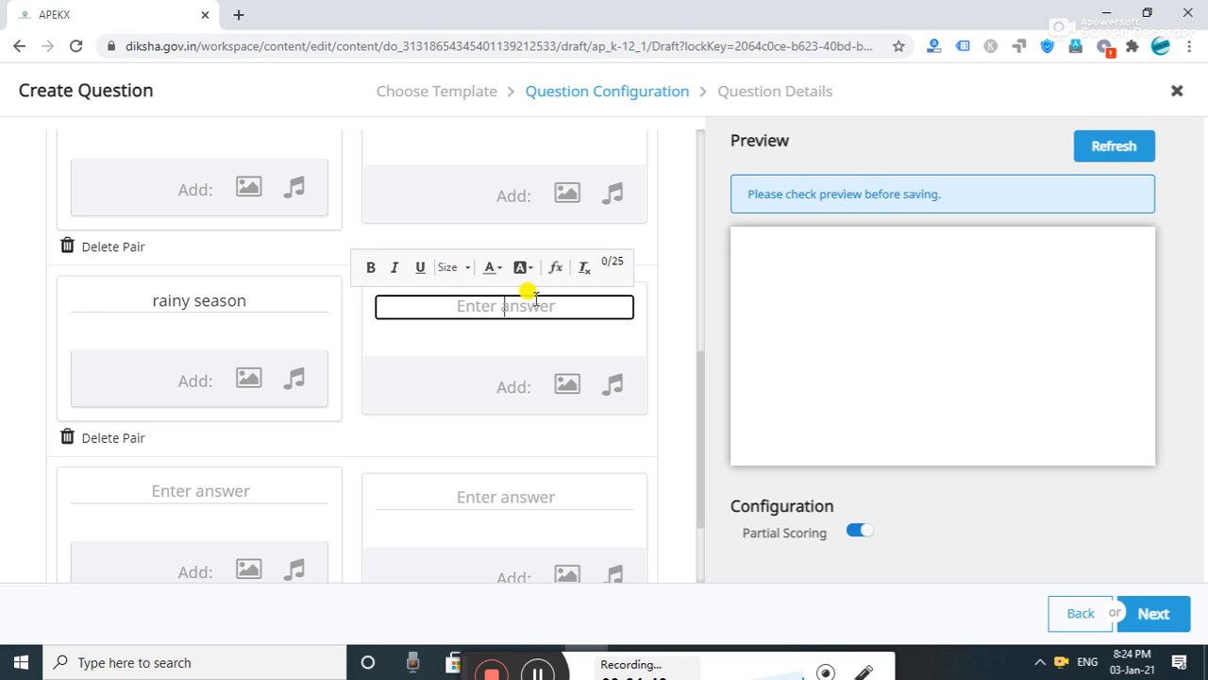
type("far ")
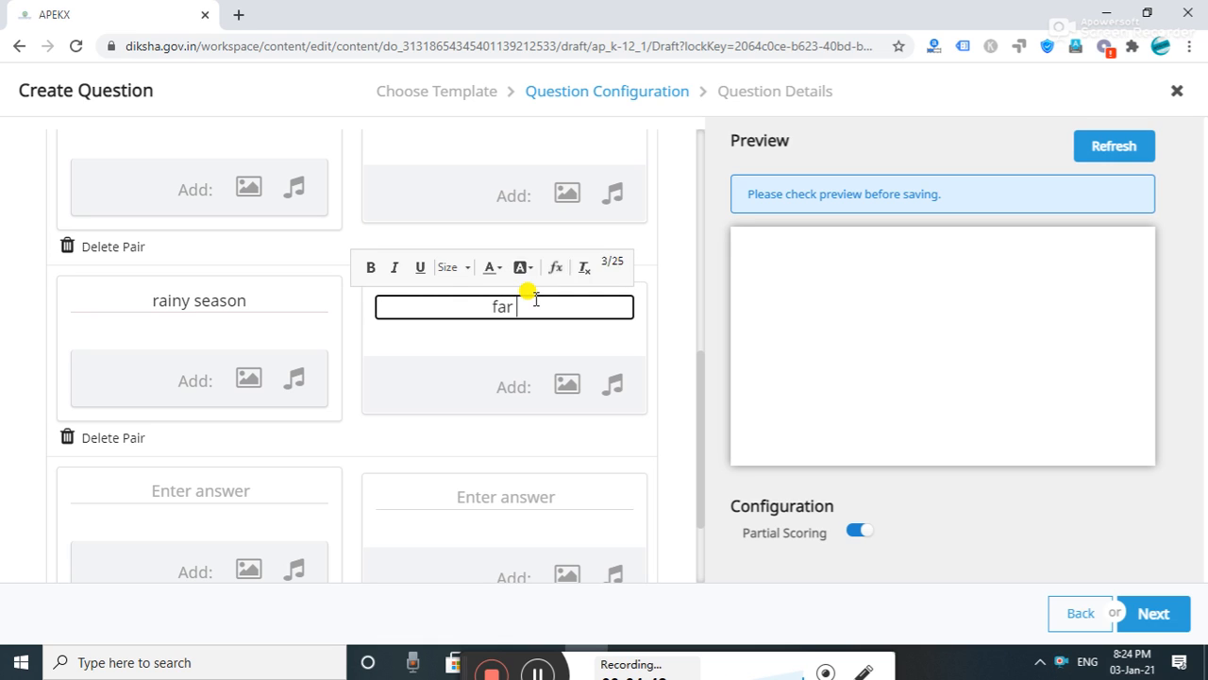
type("awa")
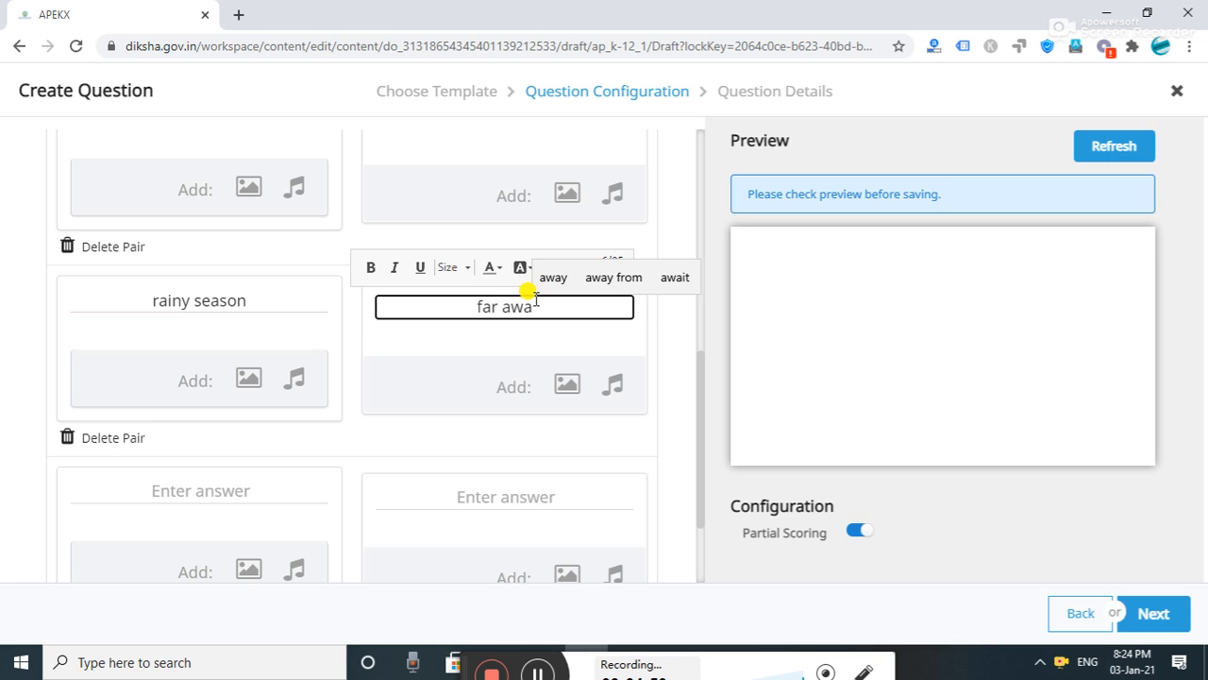
type("y")
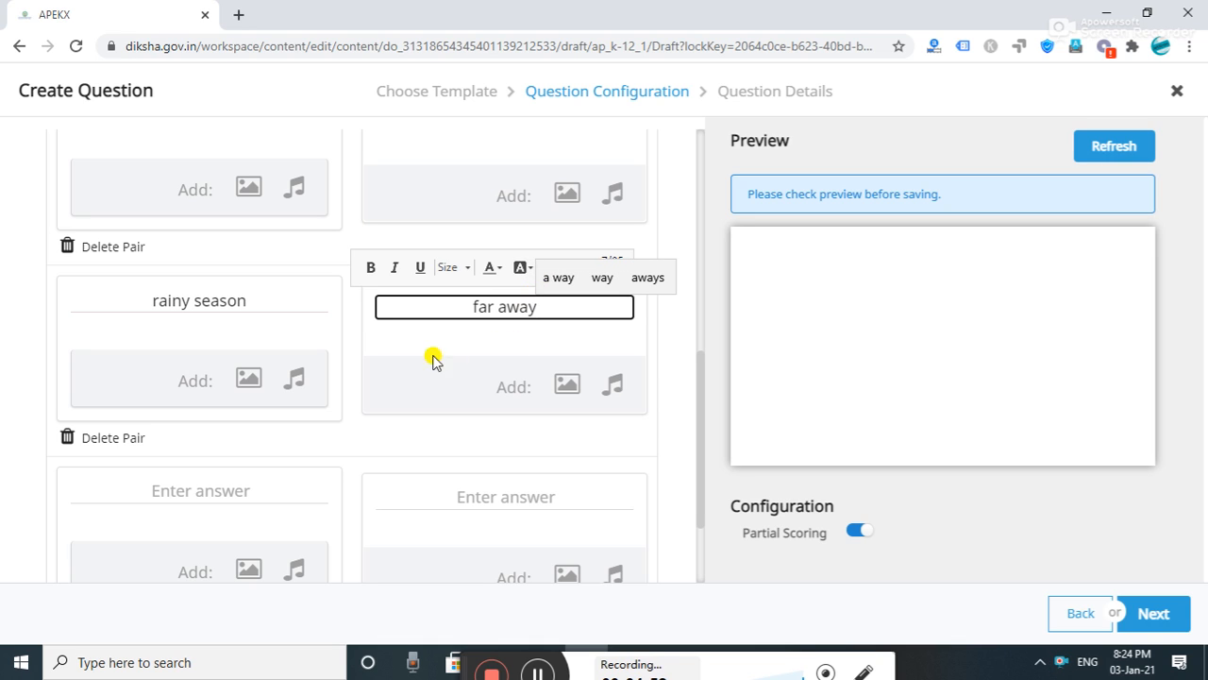
- Enter Squirrels with the match nuts in the third pair
left_click(217, 492)
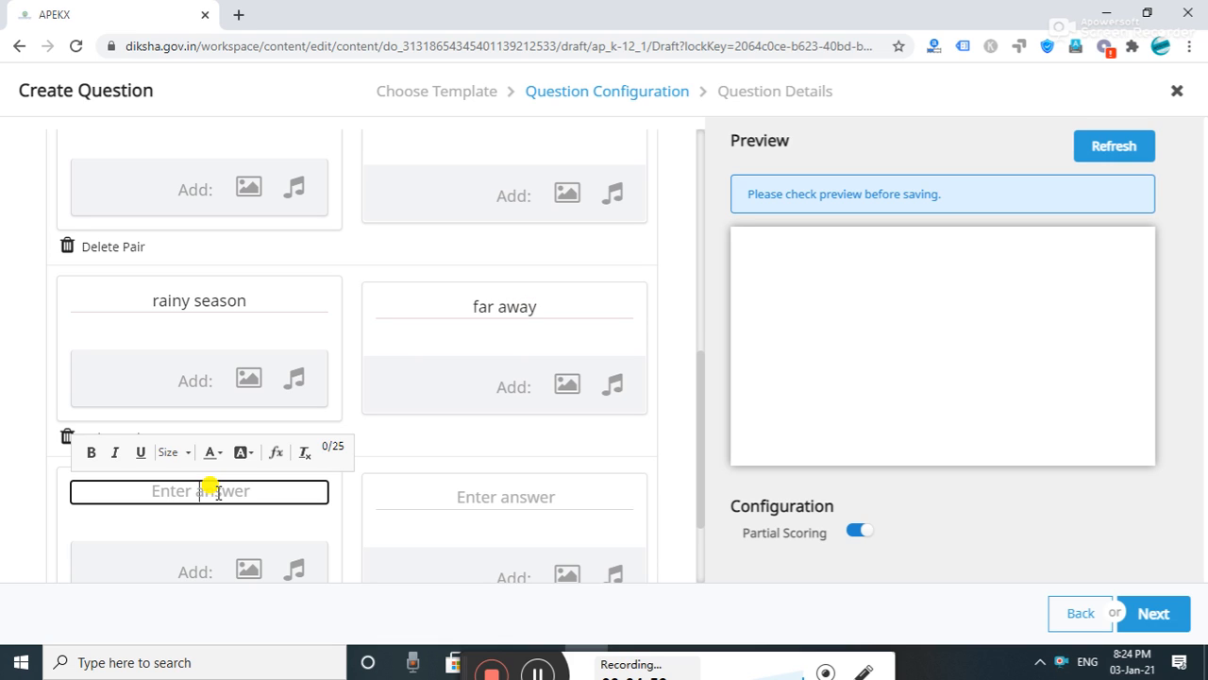
type("Squirrels")
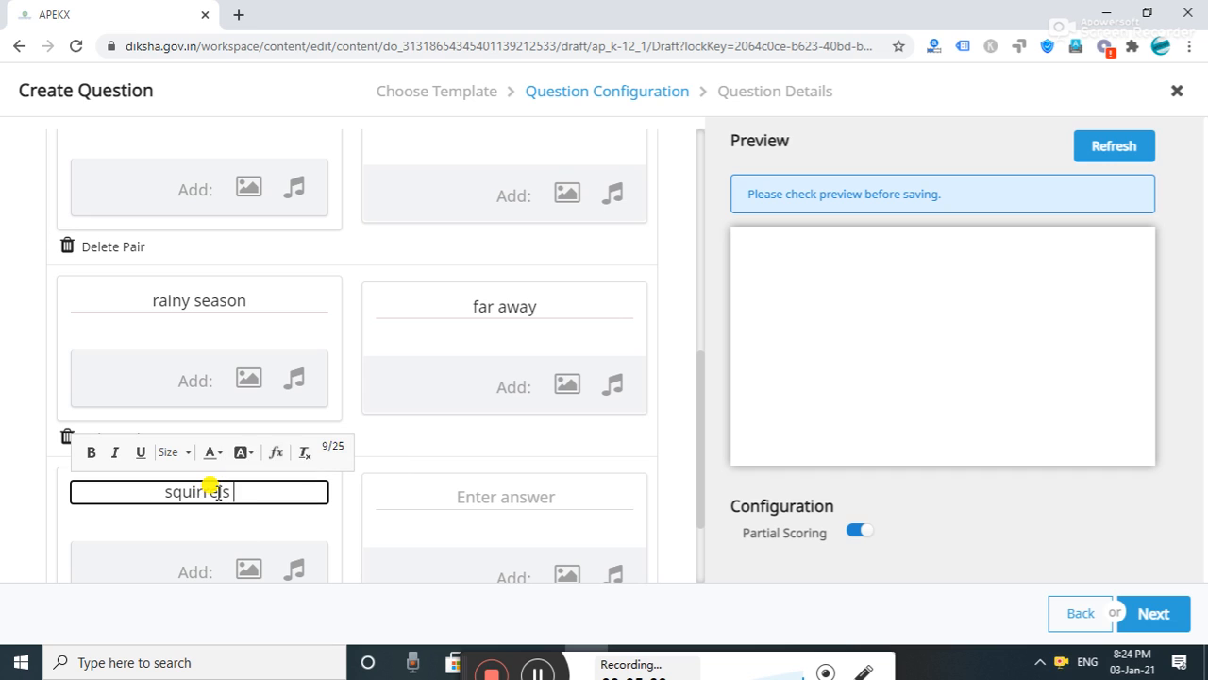
left_click(491, 497)
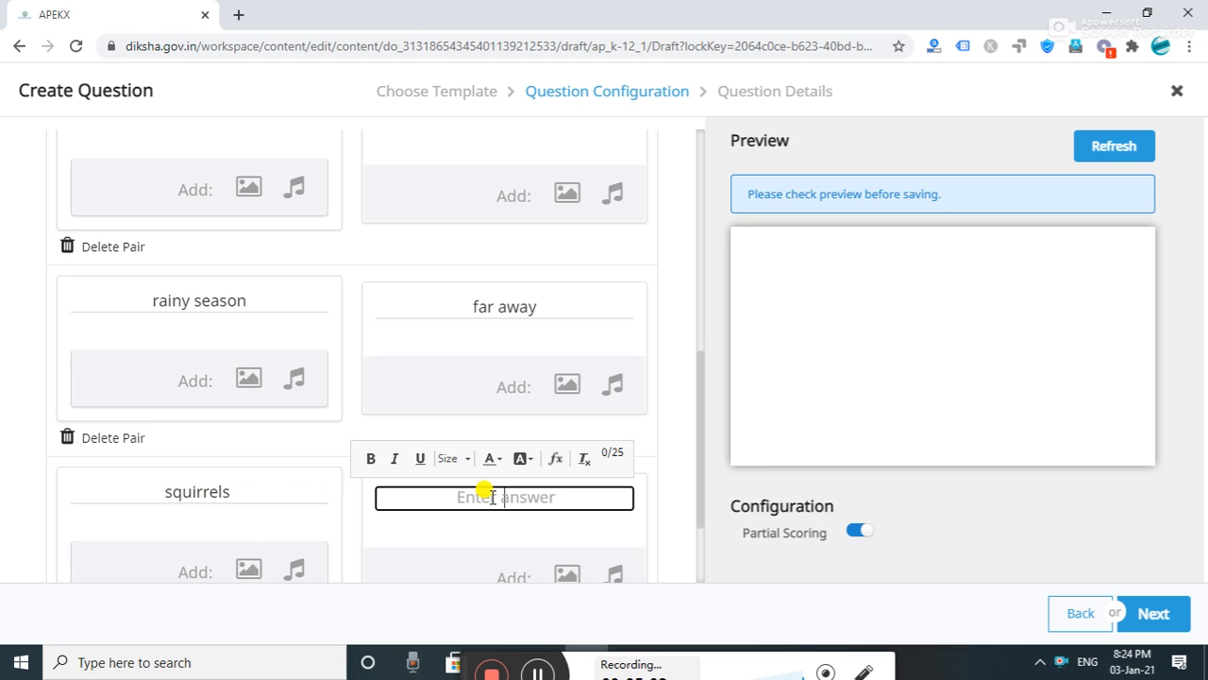
type("nut")
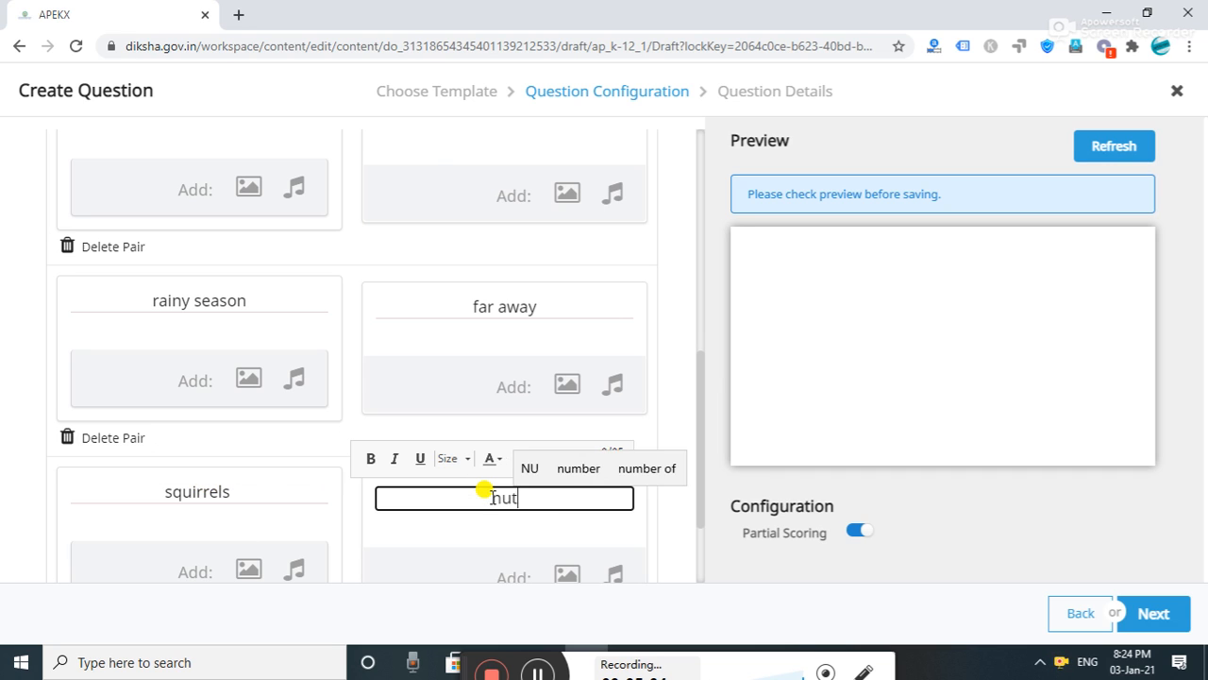
type("s")
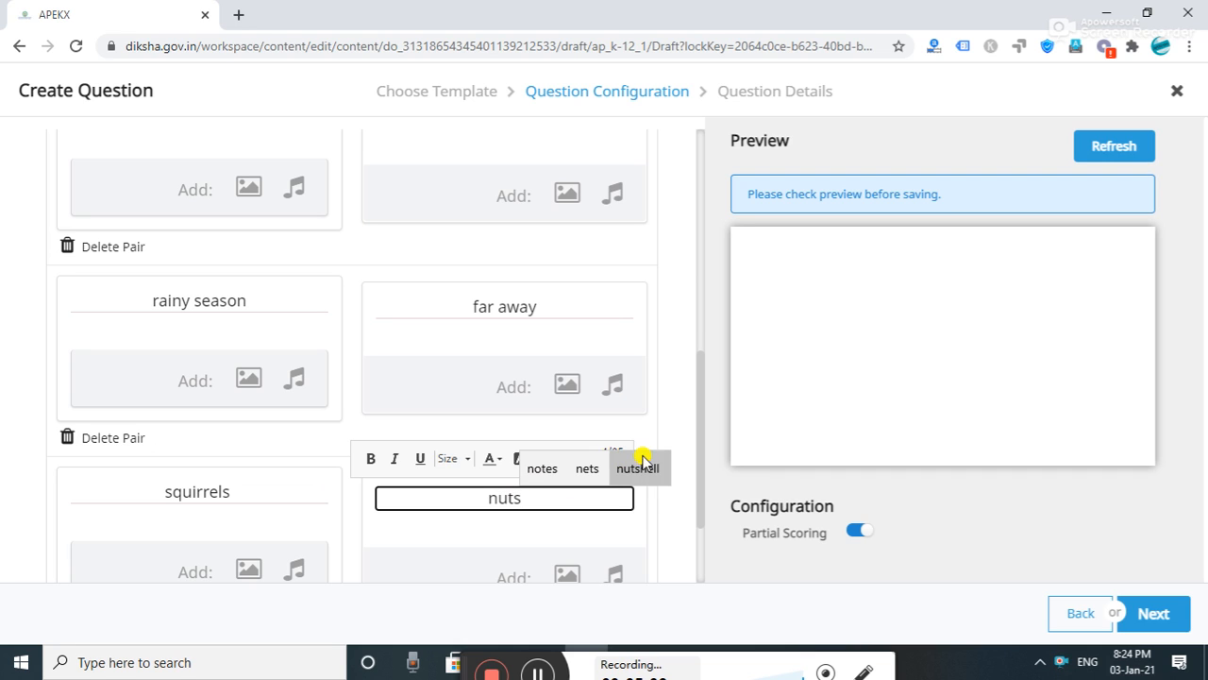
left_click_drag(701, 444, 712, 532)
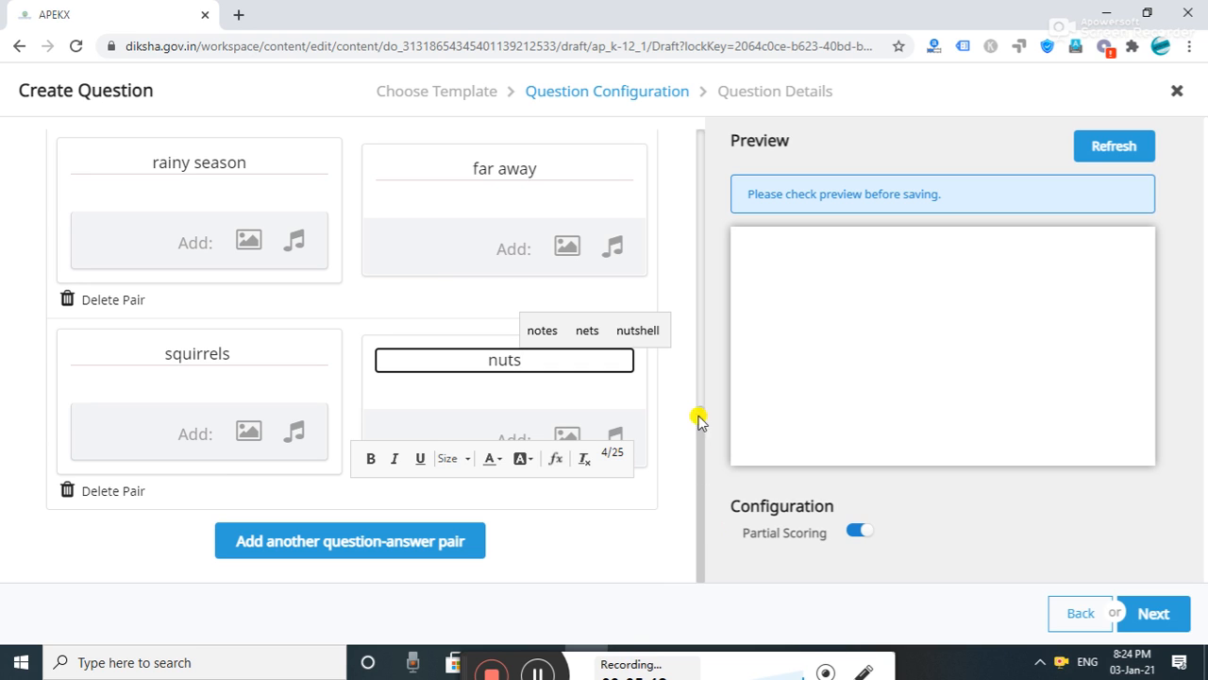
- Dismiss the stray Windows search panel and add an empty pair below squirrels–nuts
left_click_drag(701, 434, 698, 324)
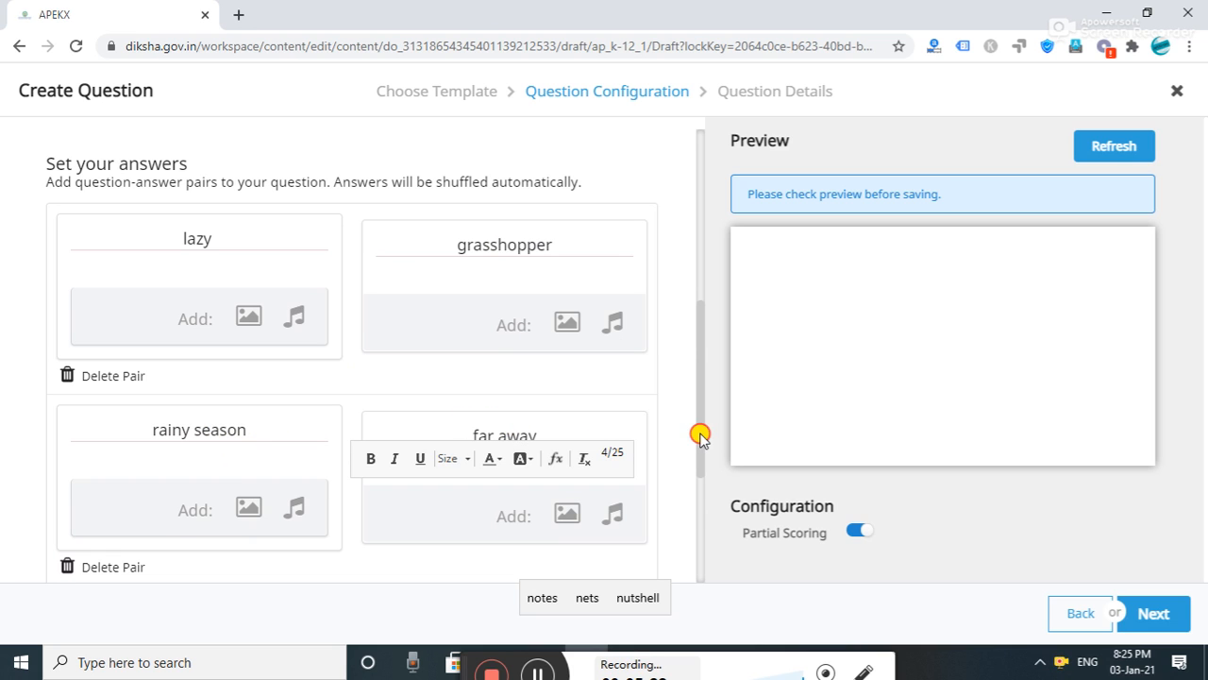
left_click_drag(701, 437, 566, 613)
left_click(337, 670)
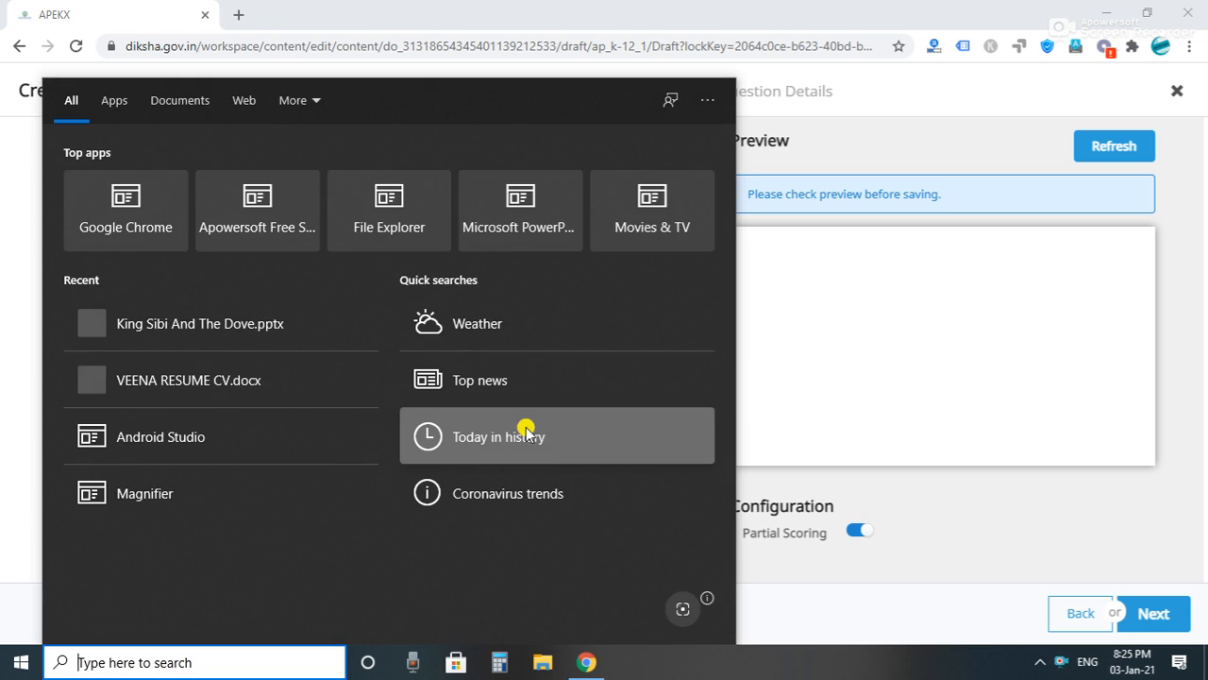
left_click(797, 398)
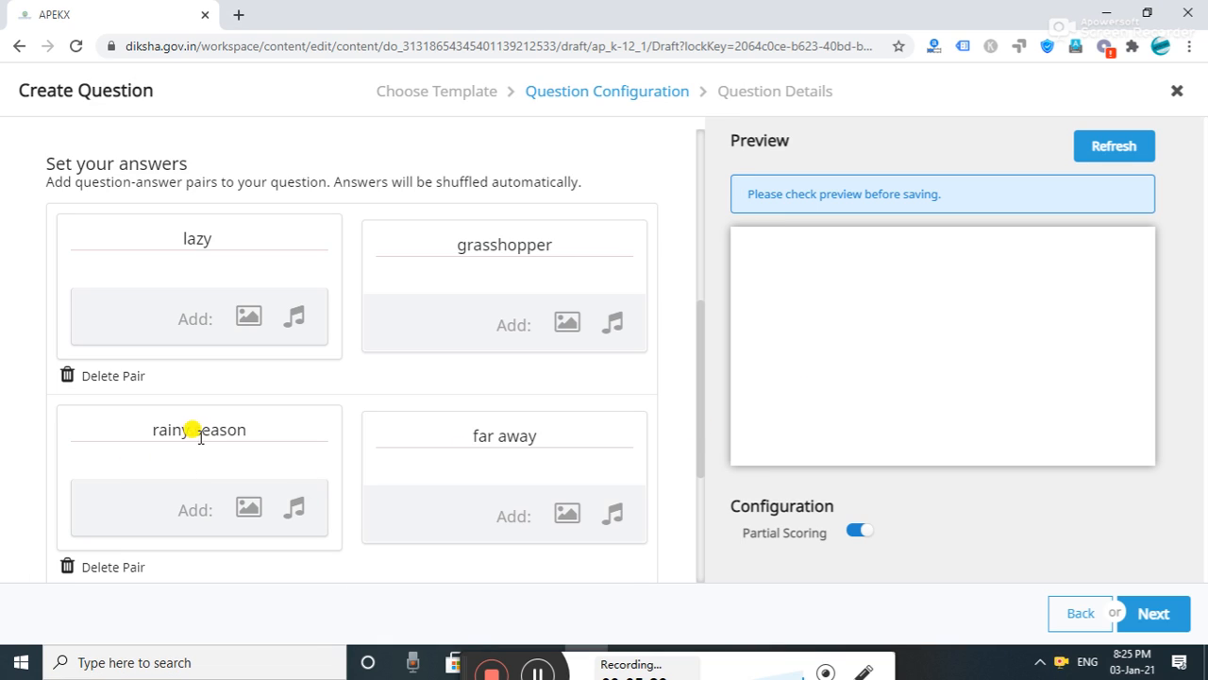
left_click_drag(701, 453, 703, 543)
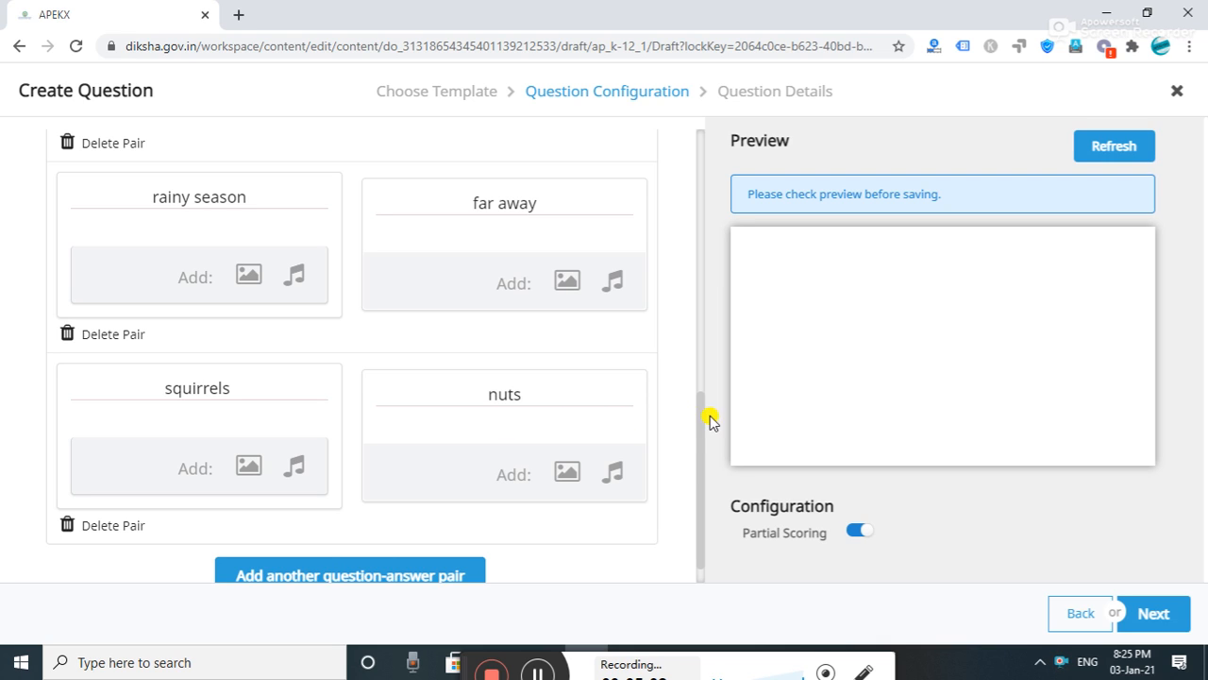
left_click_drag(700, 430, 698, 472)
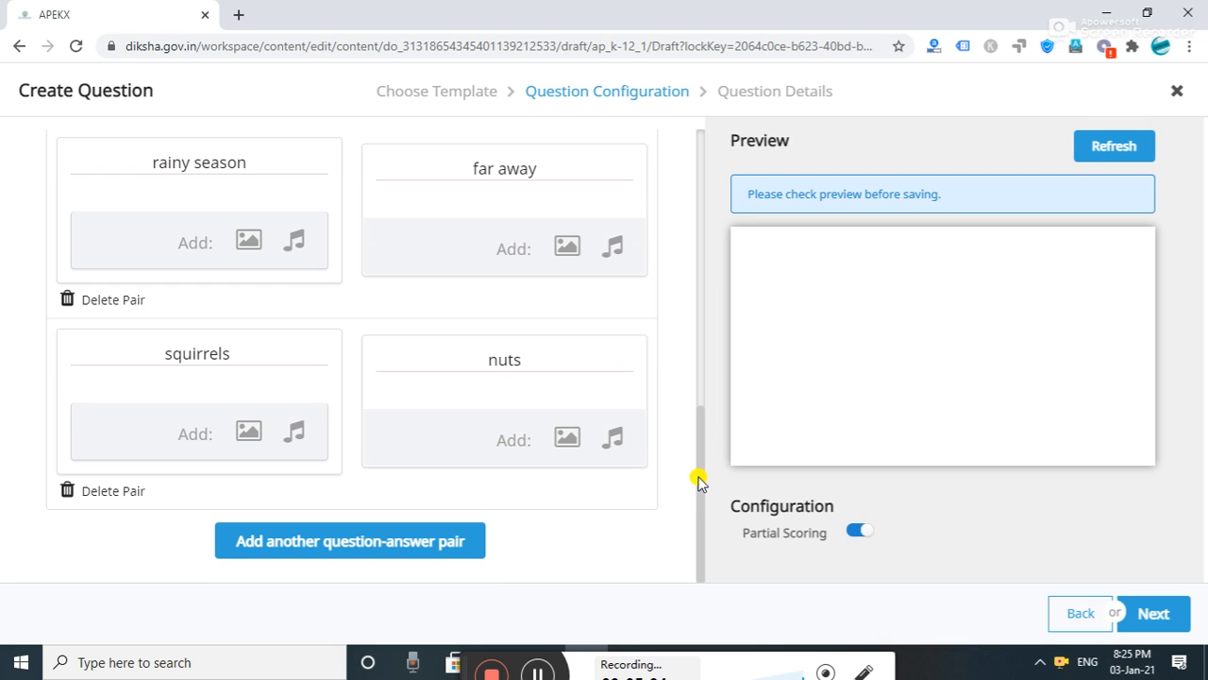
left_click(418, 540)
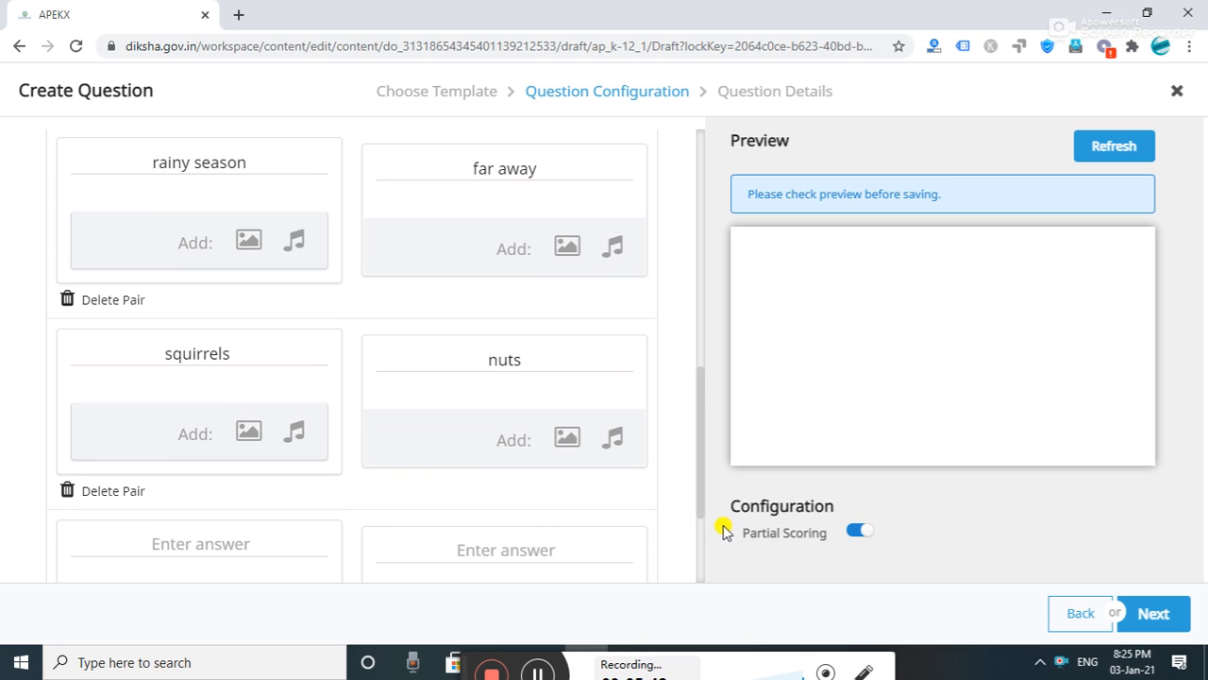
left_click_drag(701, 504, 702, 570)
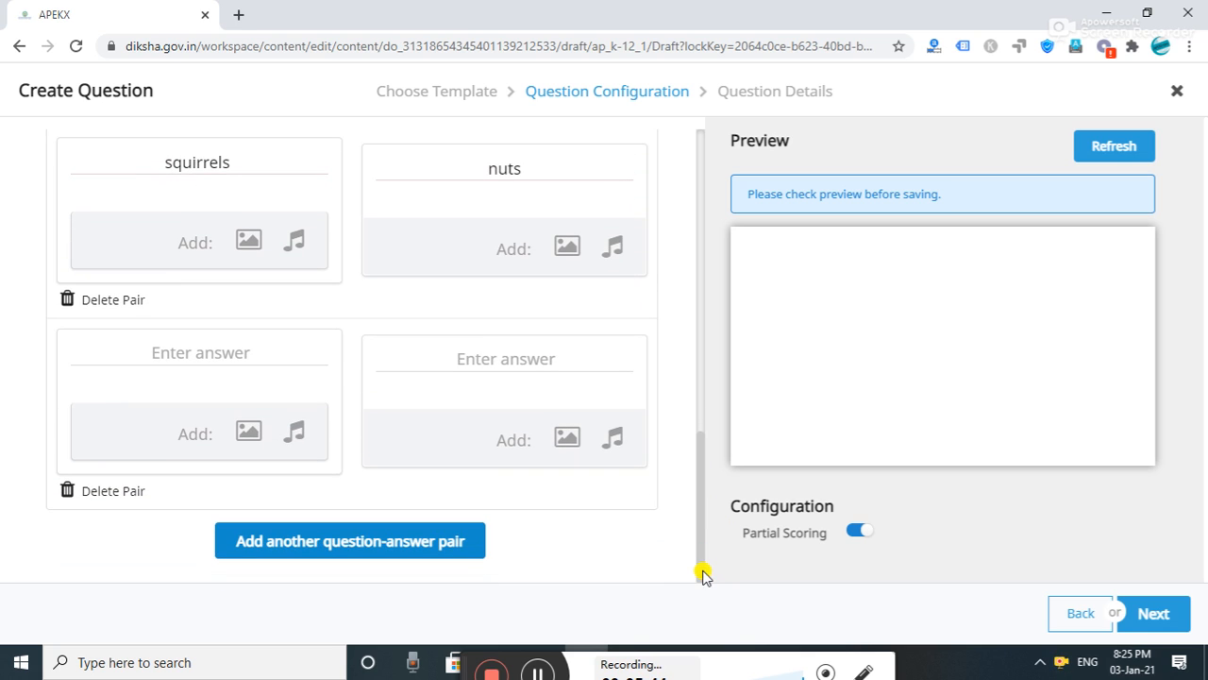
- Fill the fourth pair with 'ants' on the left and 'line' as its match
left_click(250, 353)
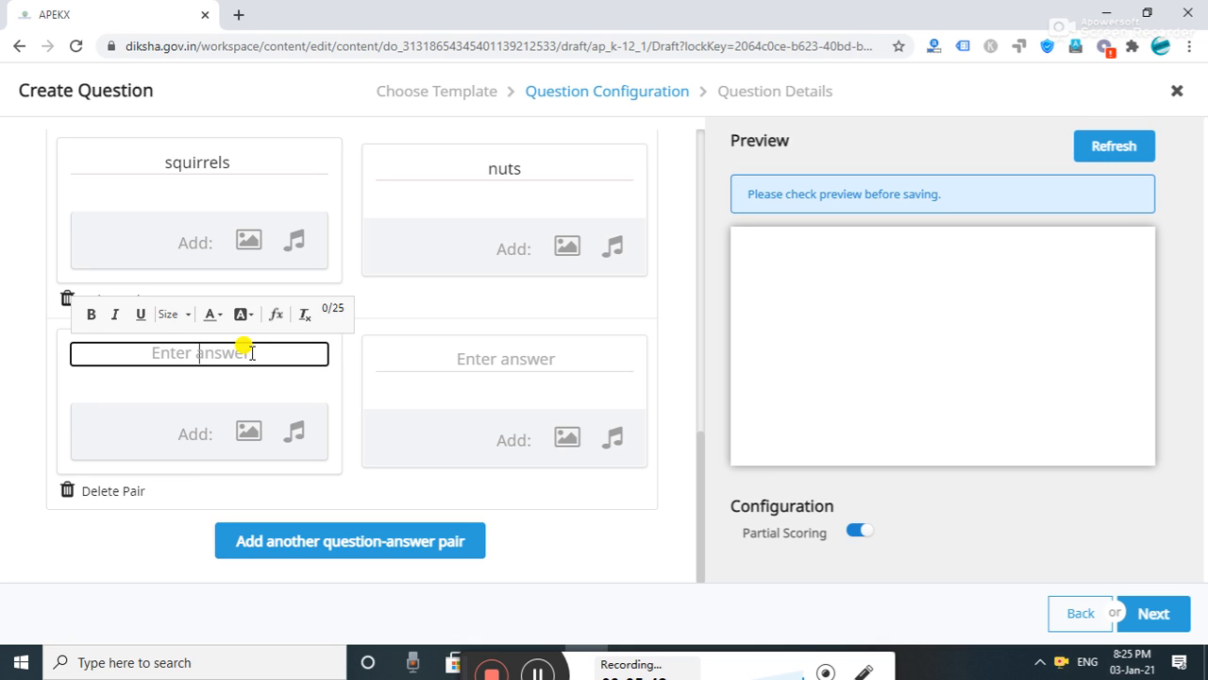
type("ants")
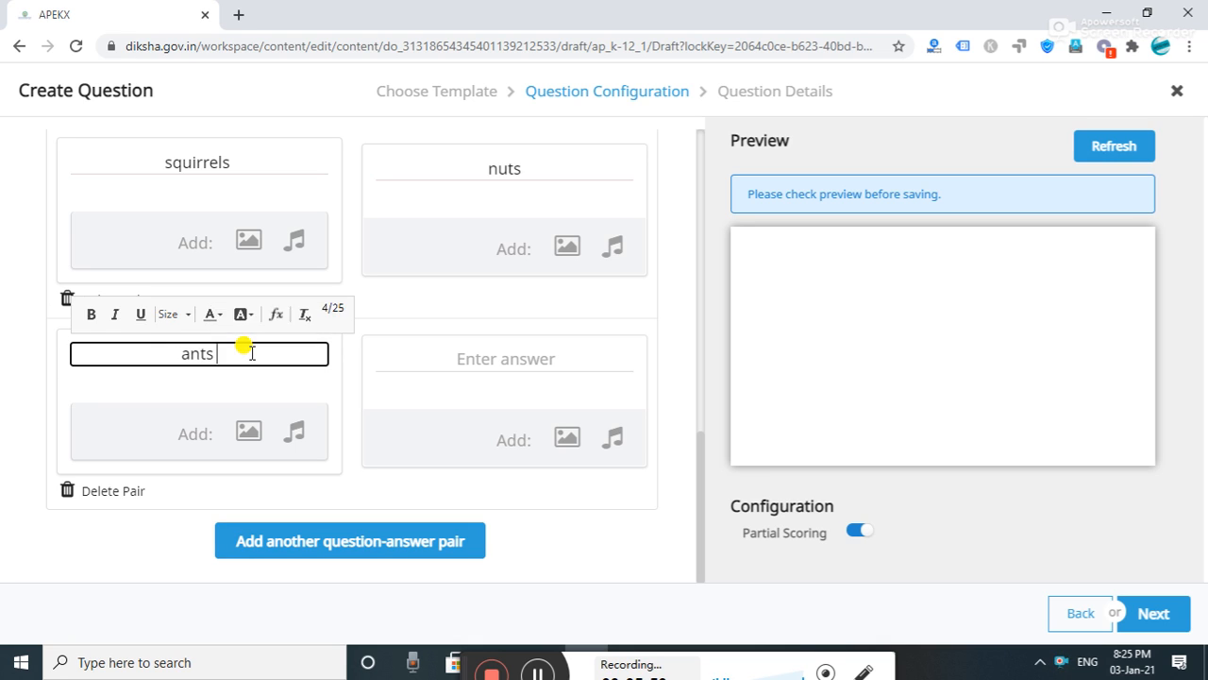
left_click(536, 357)
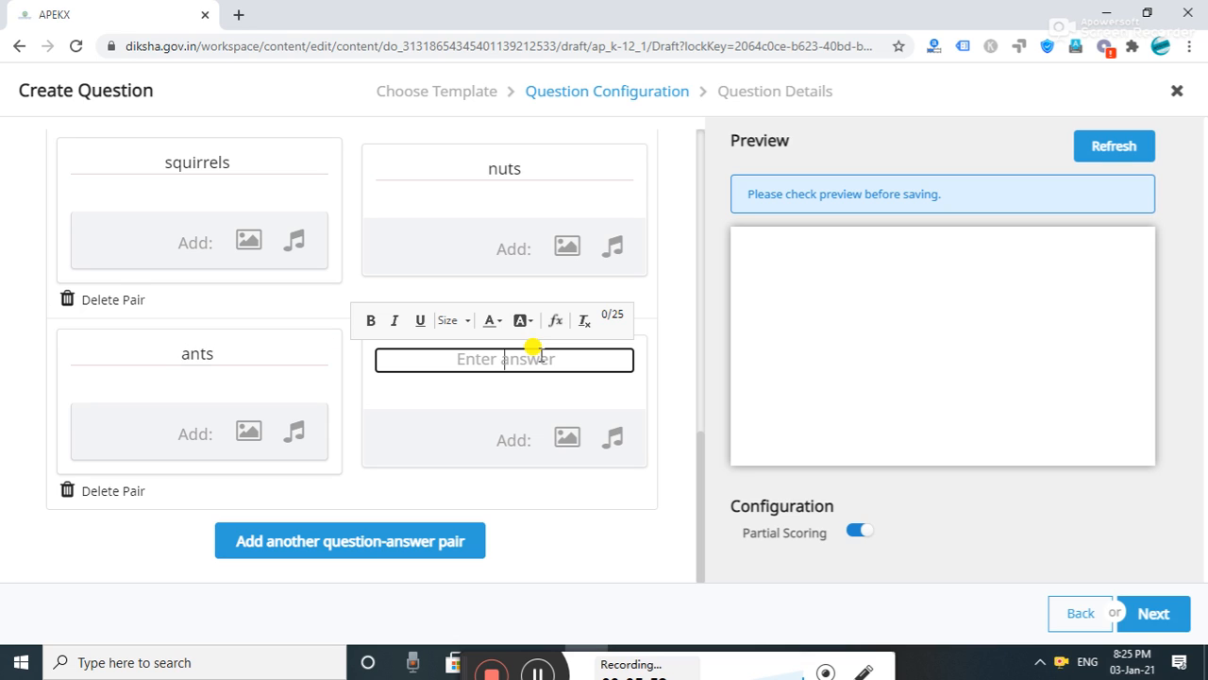
type("line")
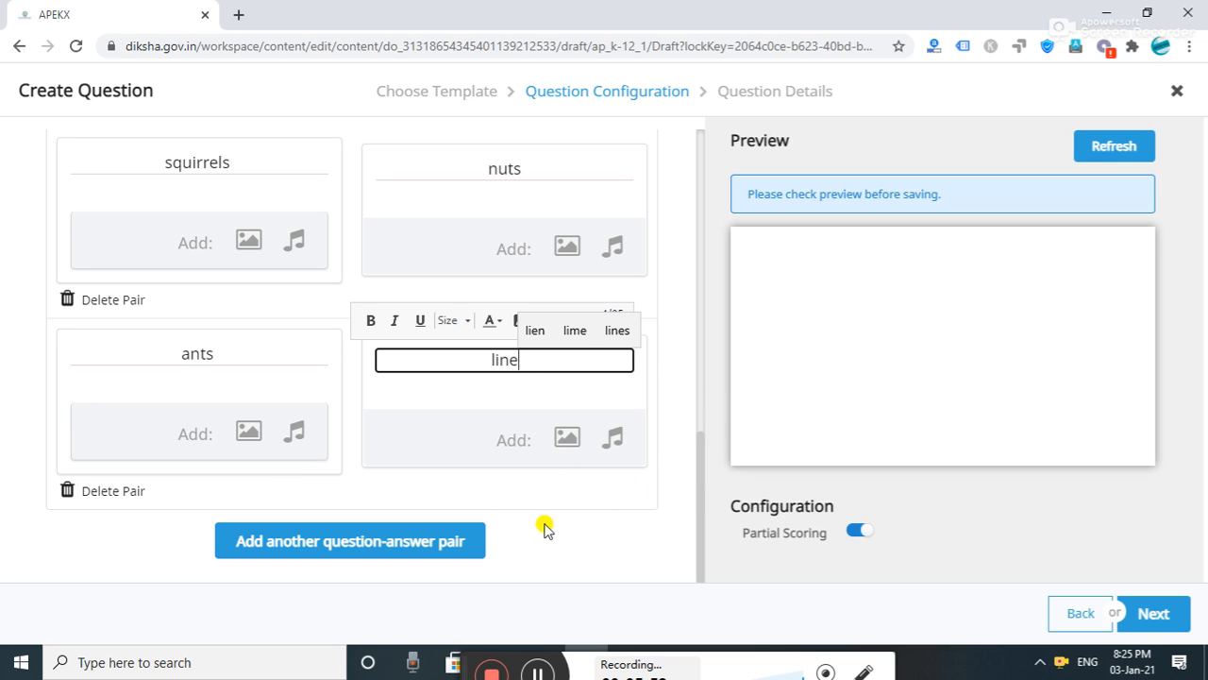
- Add a fifth pair matching 'gather' with 'collect', then continue to question details
left_click(369, 546)
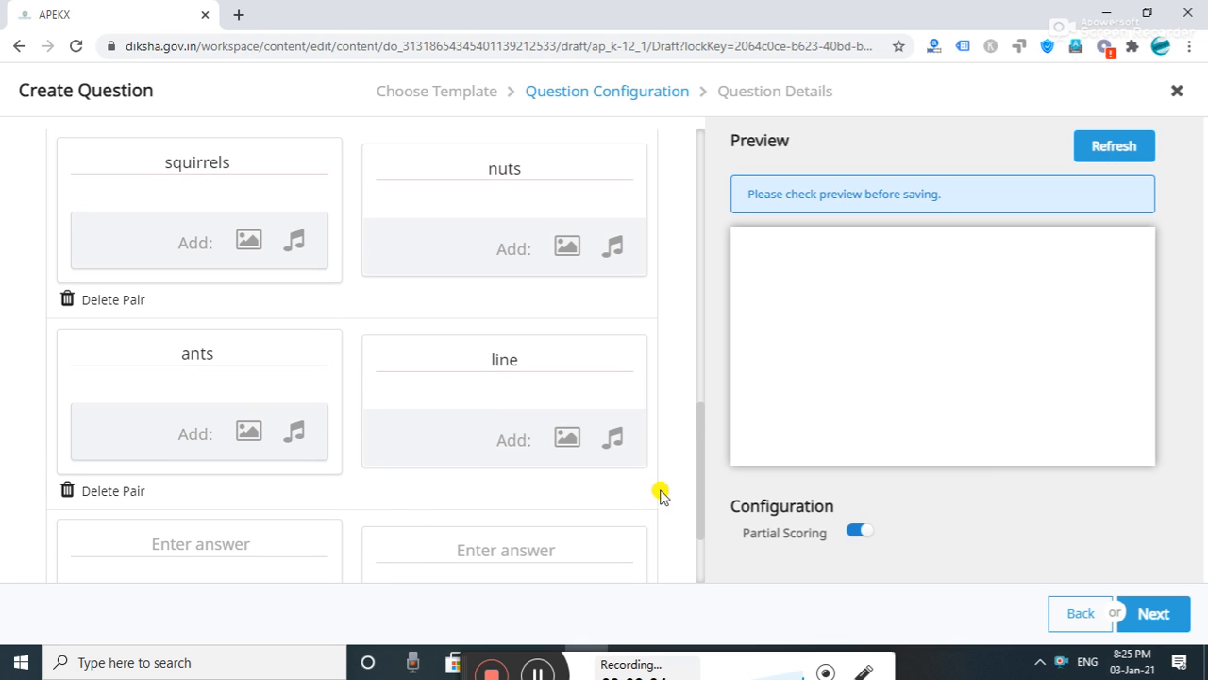
left_click(194, 544)
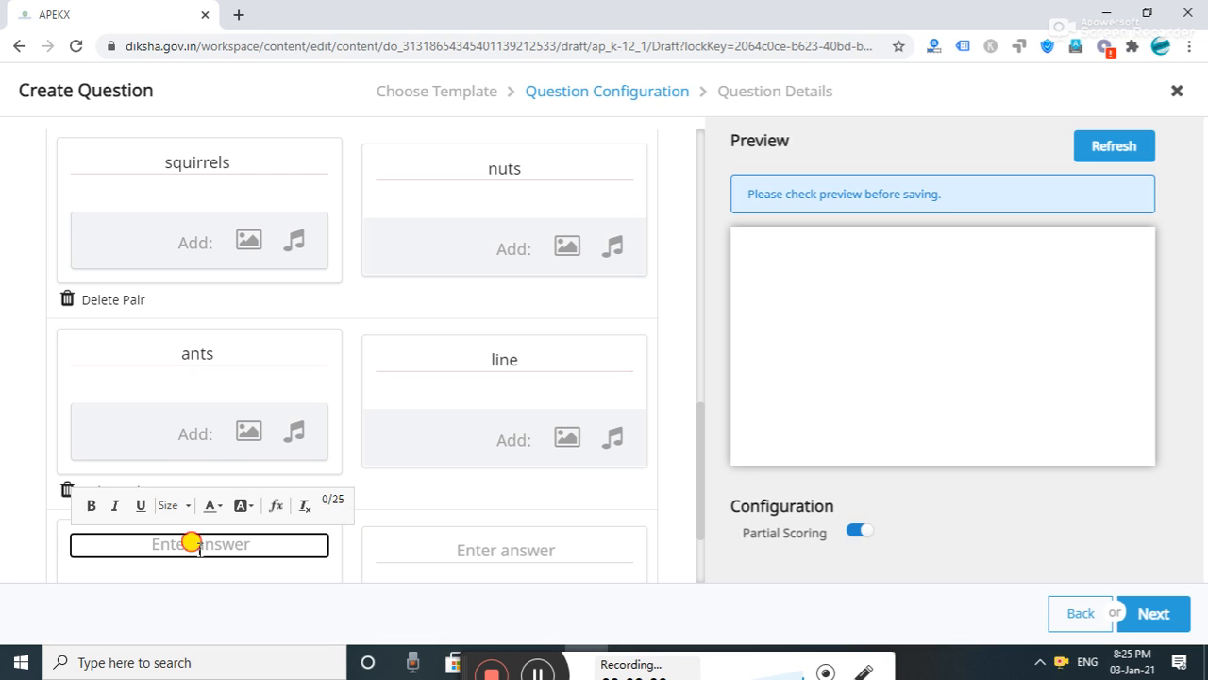
type("gather")
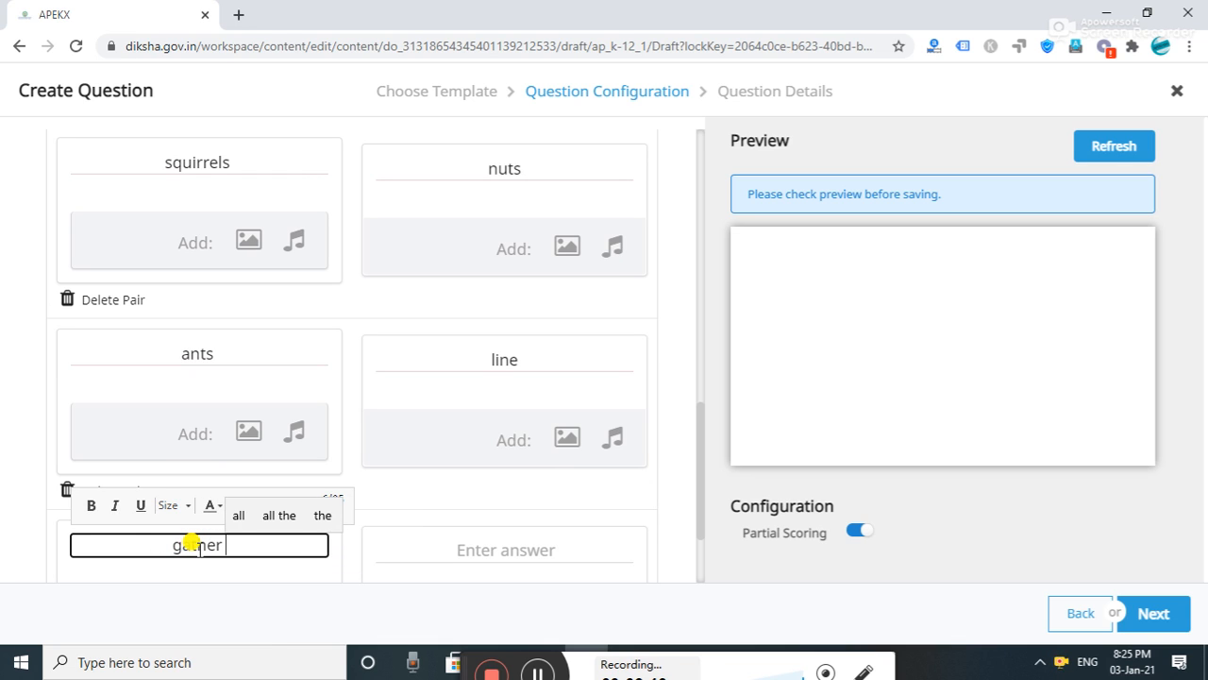
left_click(513, 540)
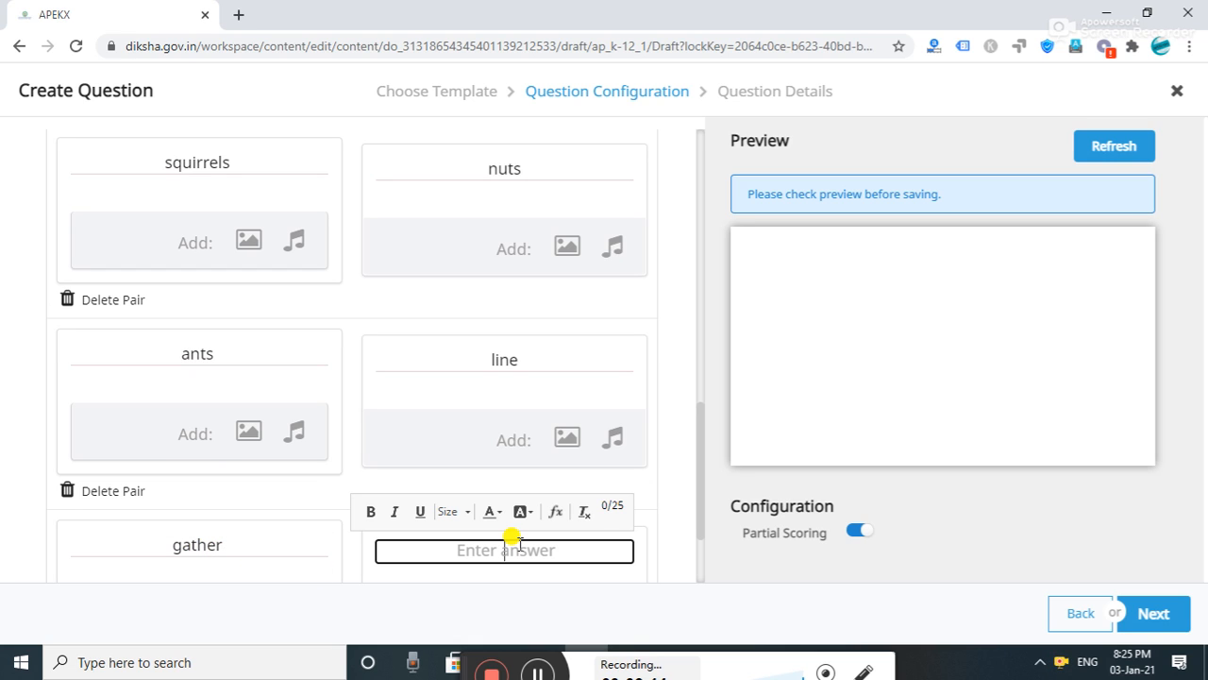
type("collect")
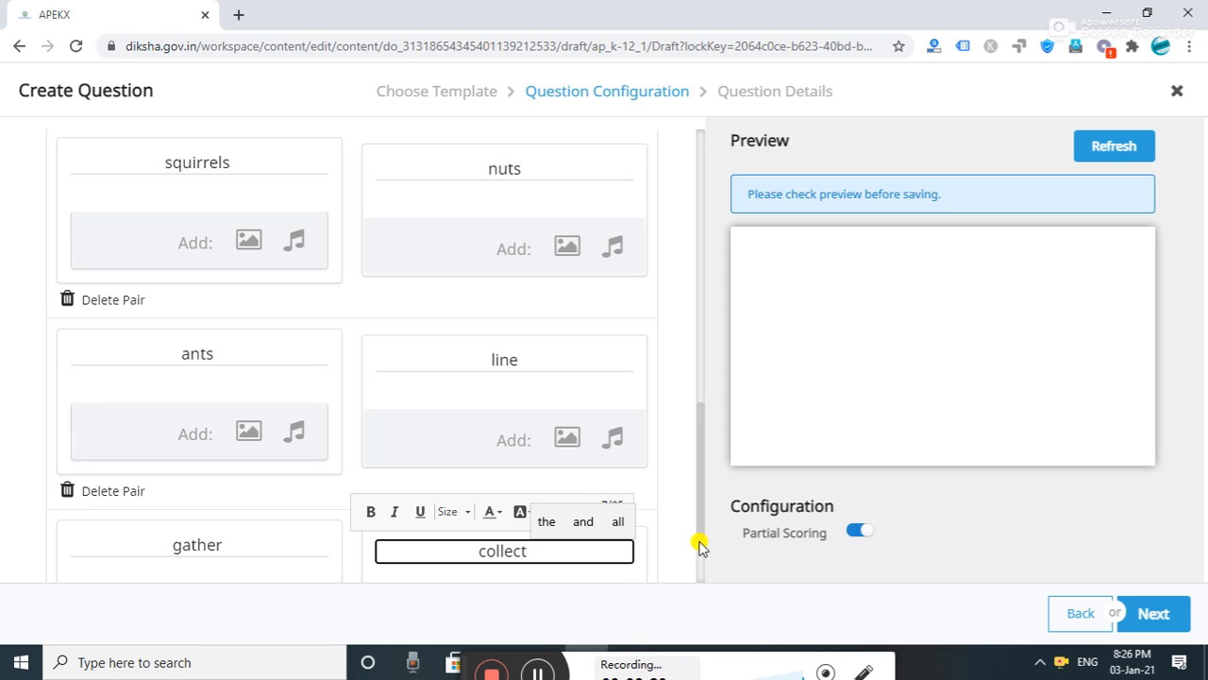
left_click_drag(701, 534, 699, 609)
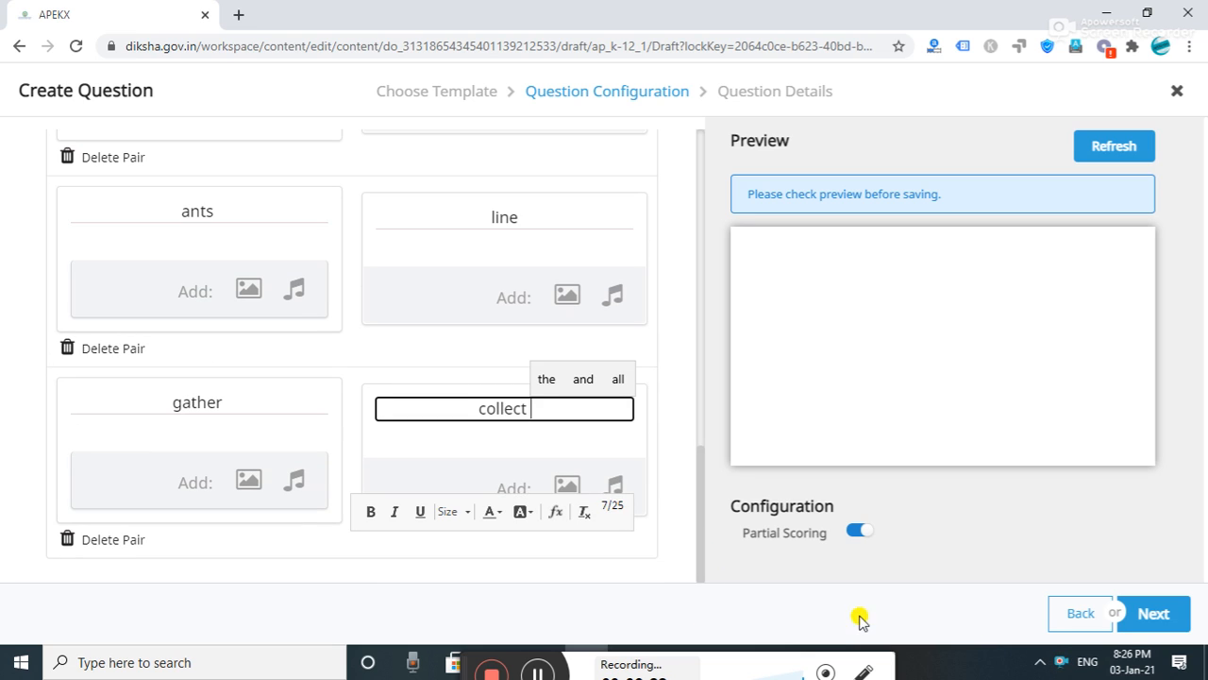
left_click(1152, 617)
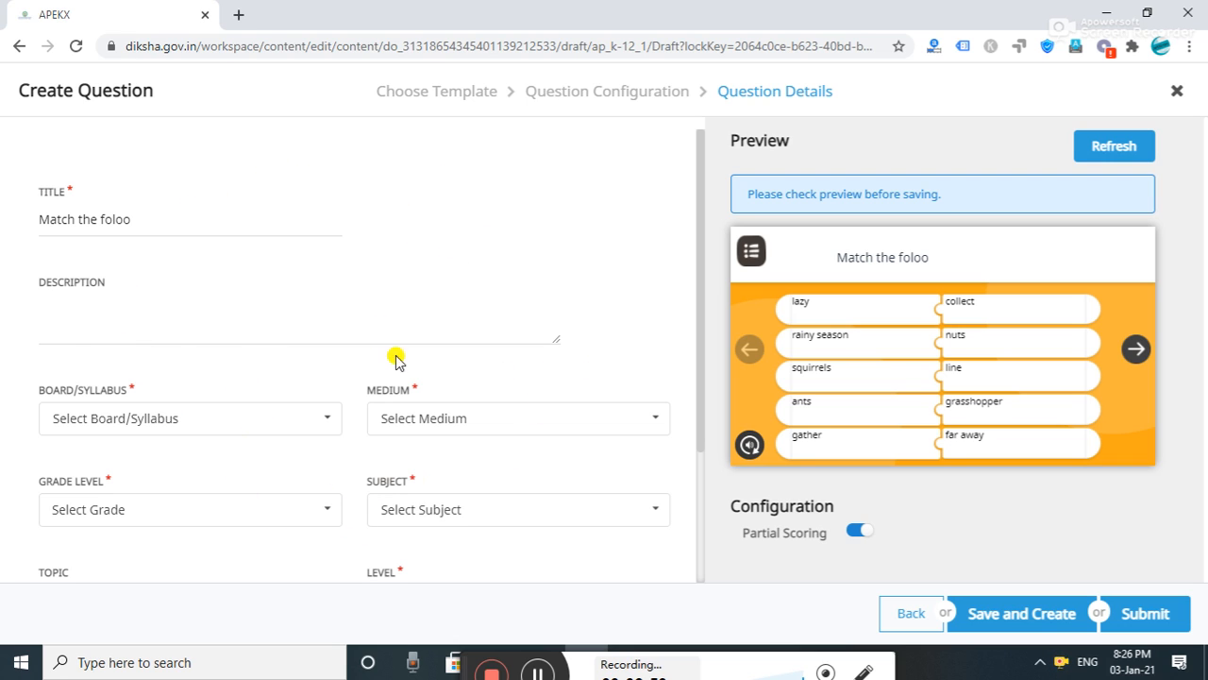
- In the preview, arrange the answer tiles against the five prompts and check the score
left_click(997, 388)
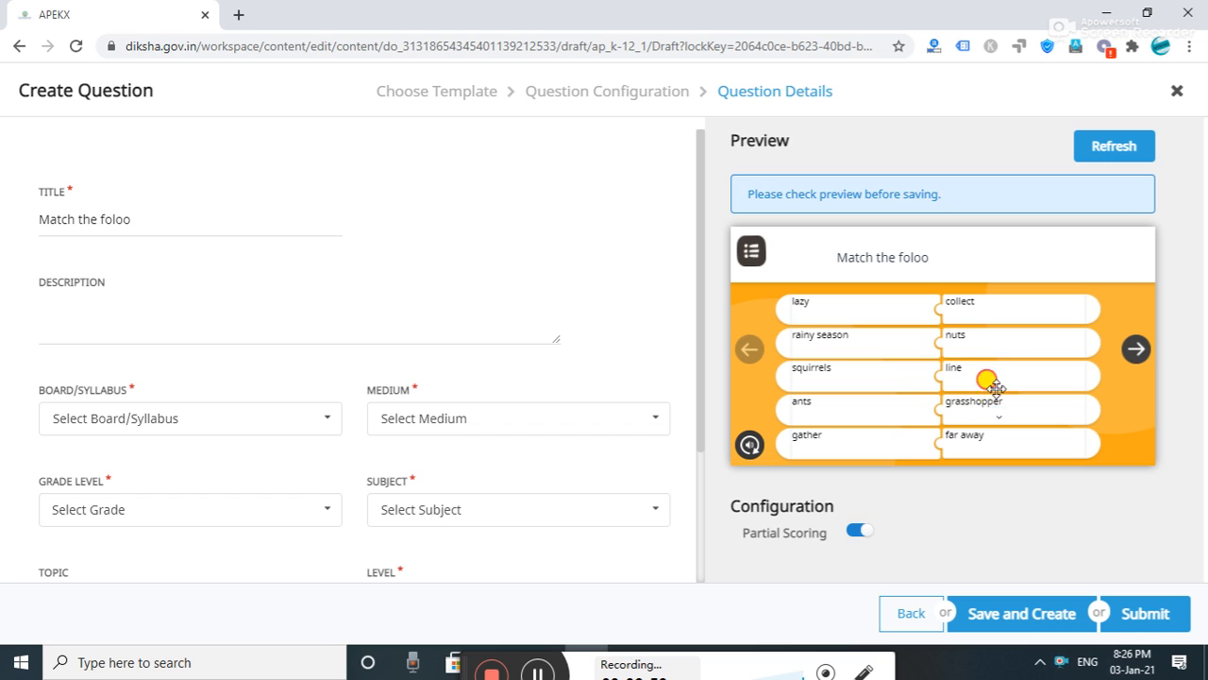
left_click_drag(997, 388, 999, 304)
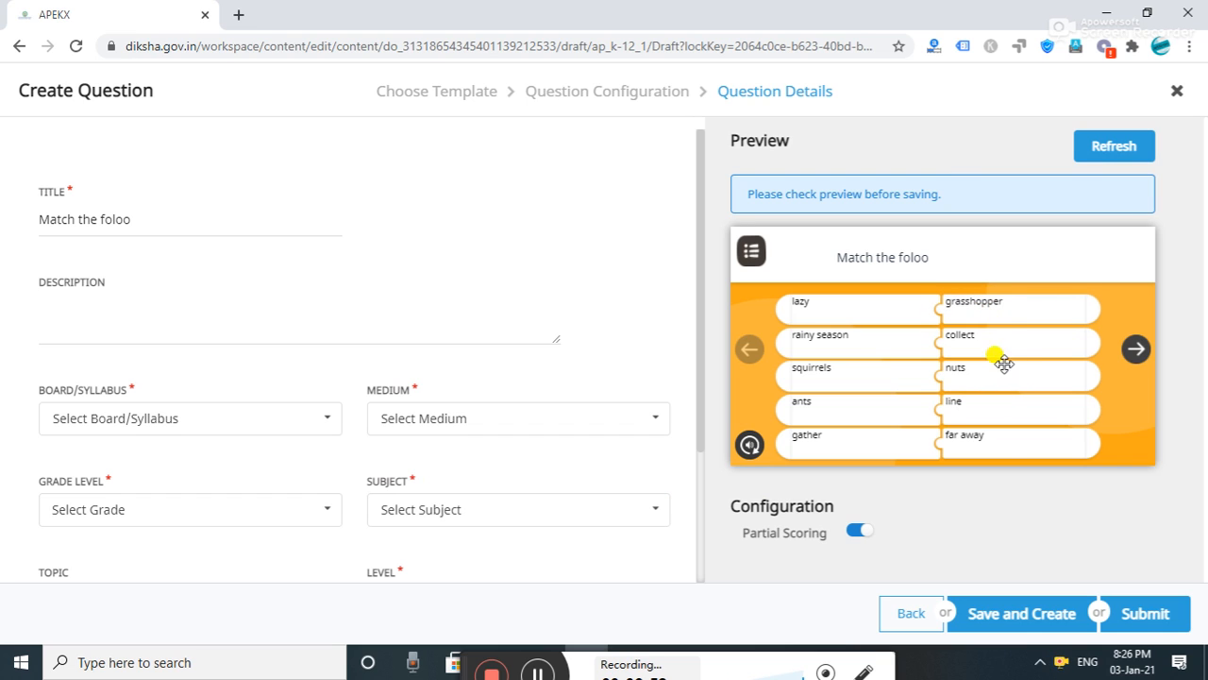
left_click_drag(1001, 443, 1000, 346)
left_click_drag(992, 404, 997, 376)
left_click_drag(1007, 342, 1016, 437)
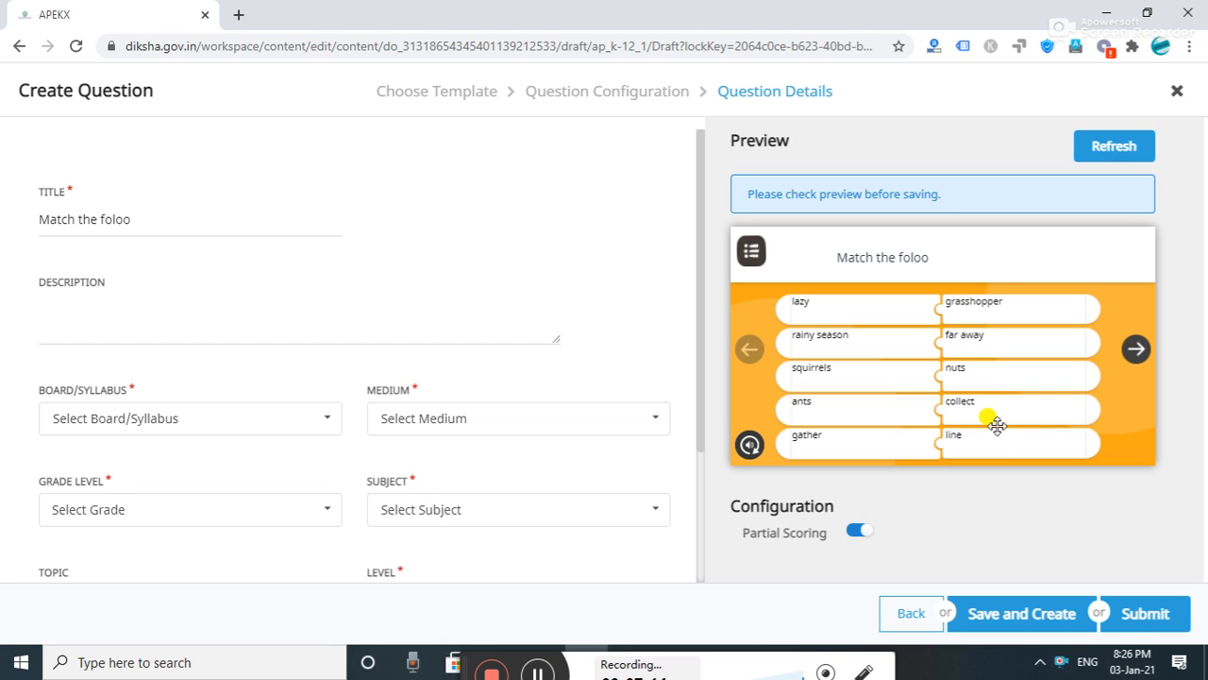
left_click_drag(992, 437, 996, 410)
left_click(1137, 349)
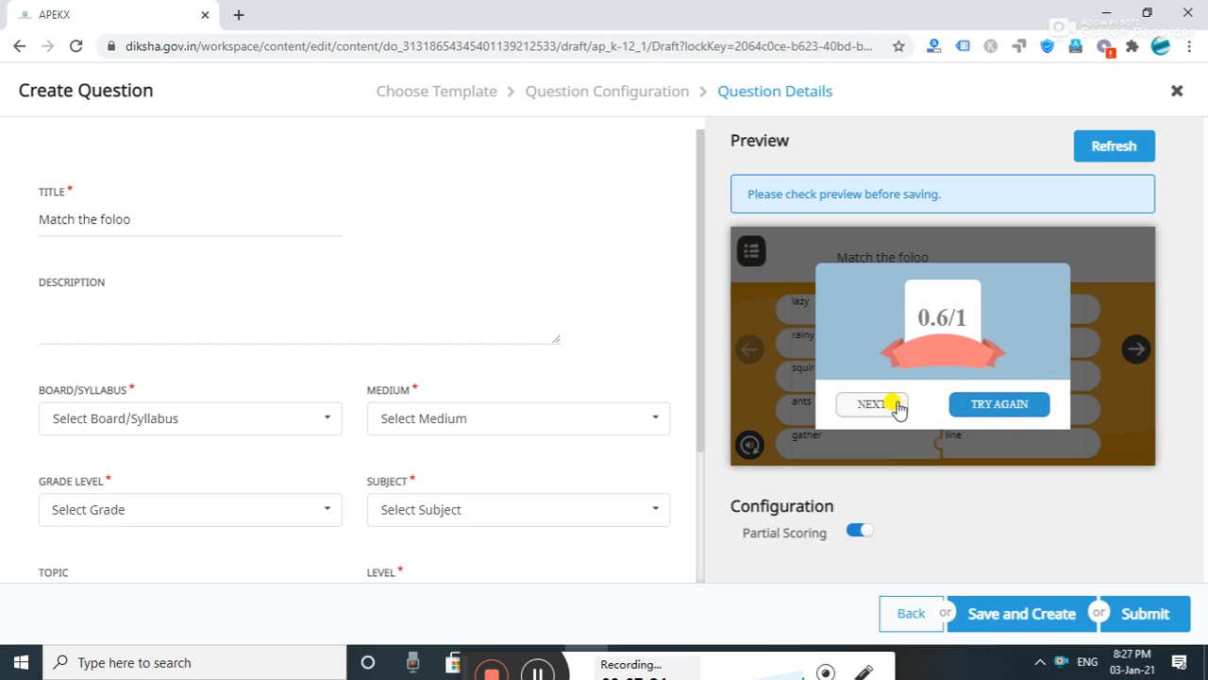
- Retry, place 'collect' beside 'gather', and recheck until all matches are correct
left_click(1000, 405)
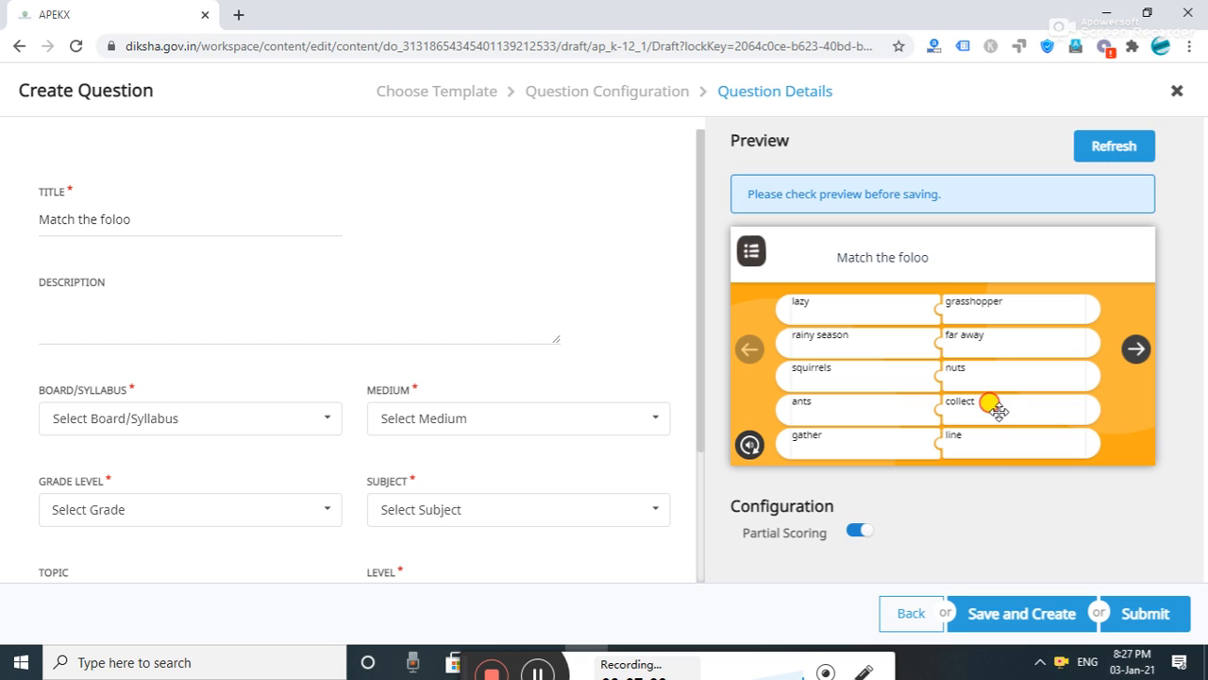
left_click_drag(1000, 403, 998, 437)
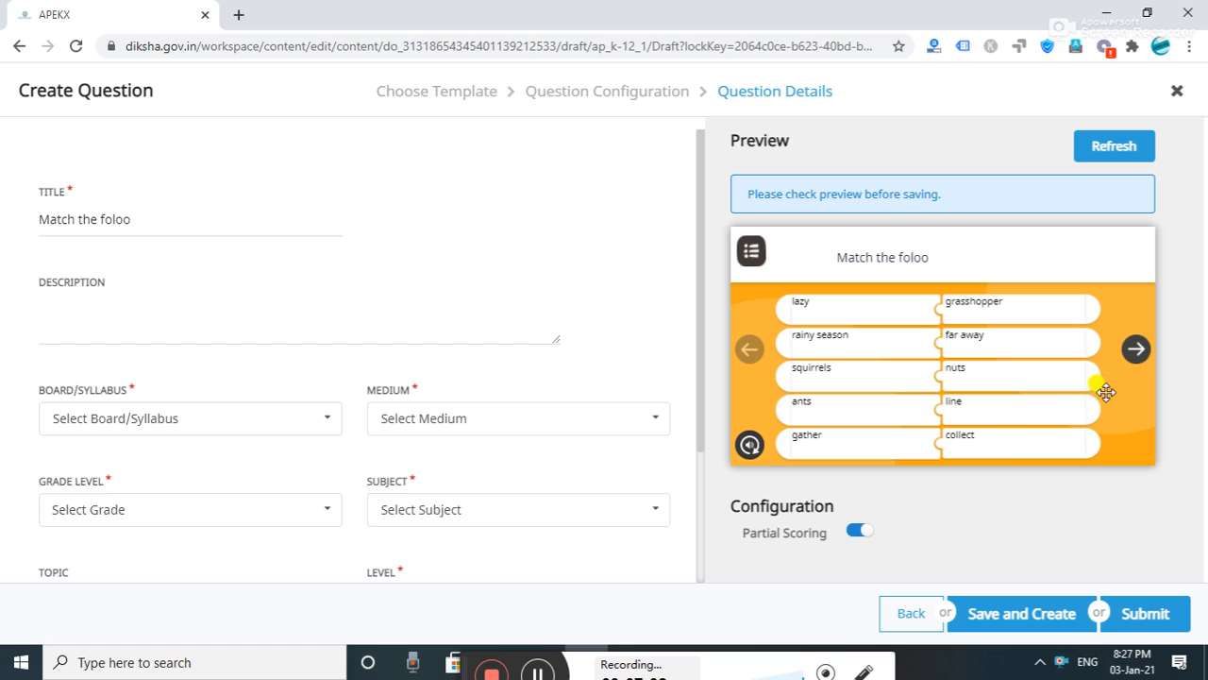
left_click(1136, 350)
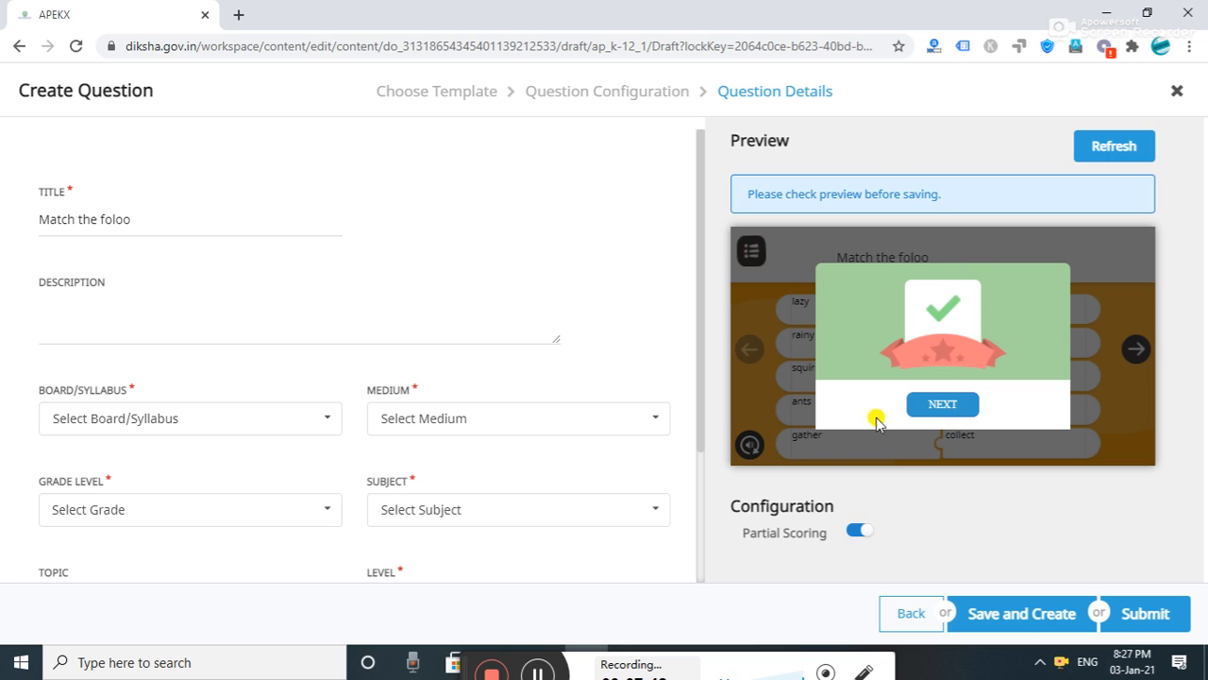
- Correct the question title to 'Match the following'
left_click(137, 220)
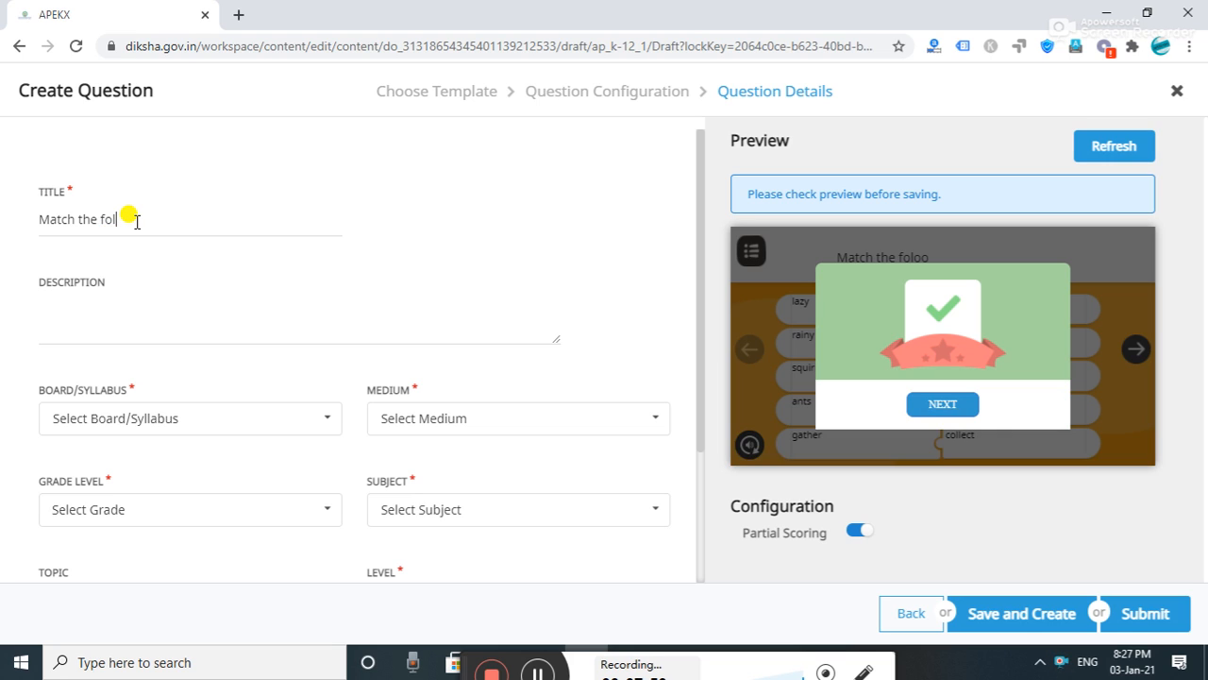
type("lowing")
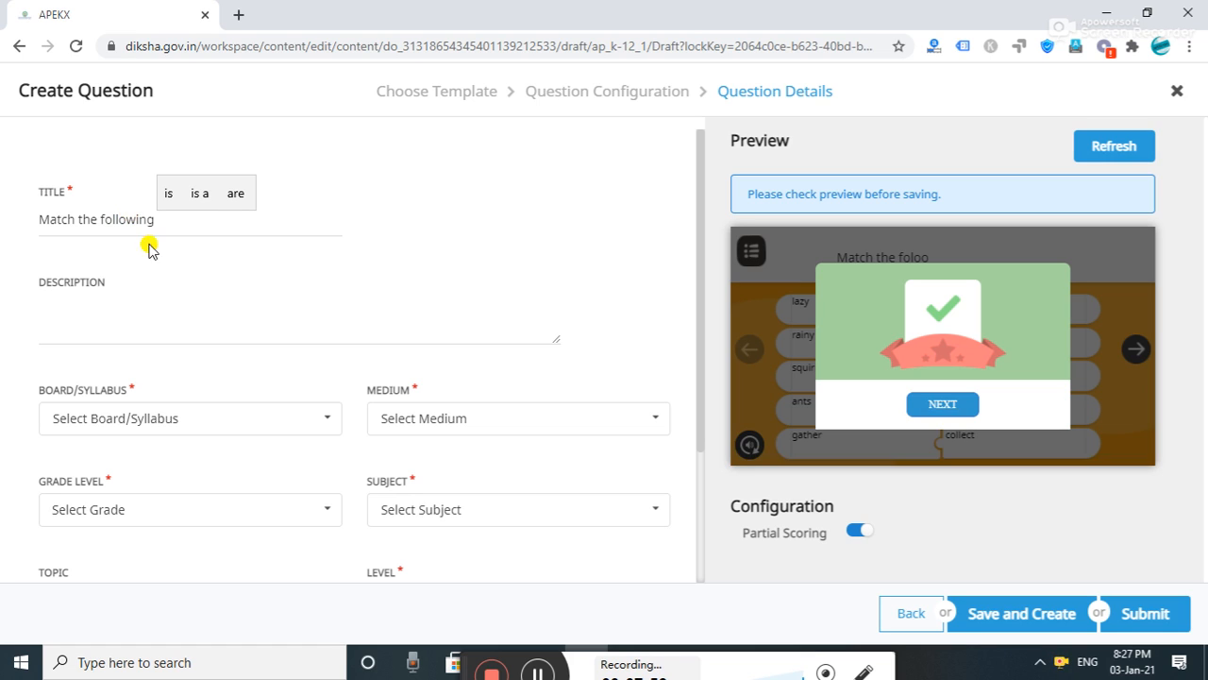
left_click(91, 281)
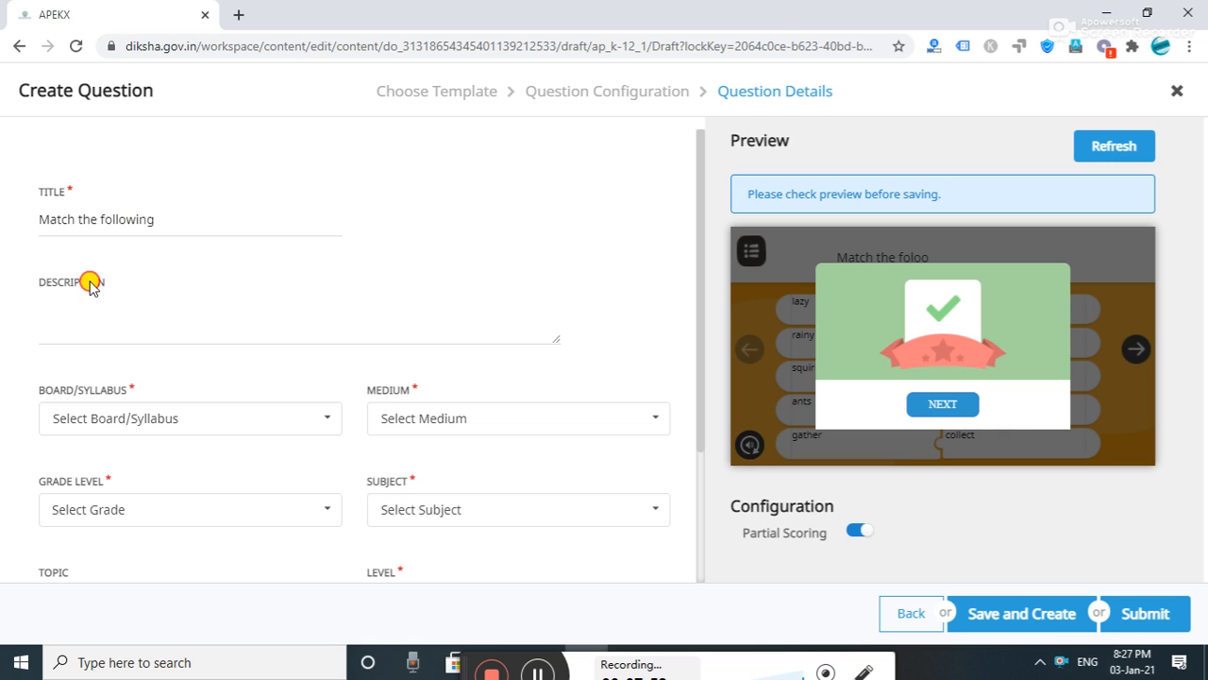
- Enter the description 'III - English - Unit - 7 The Lazy Grasshopper'
left_click(77, 298)
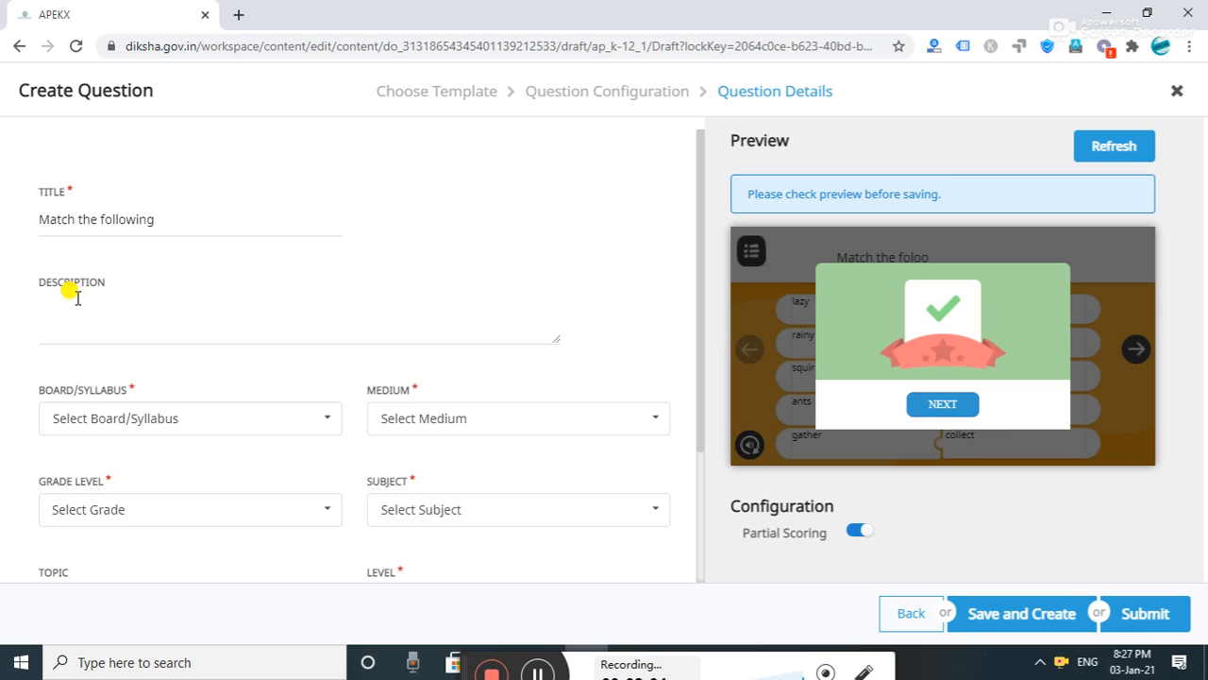
type("III")
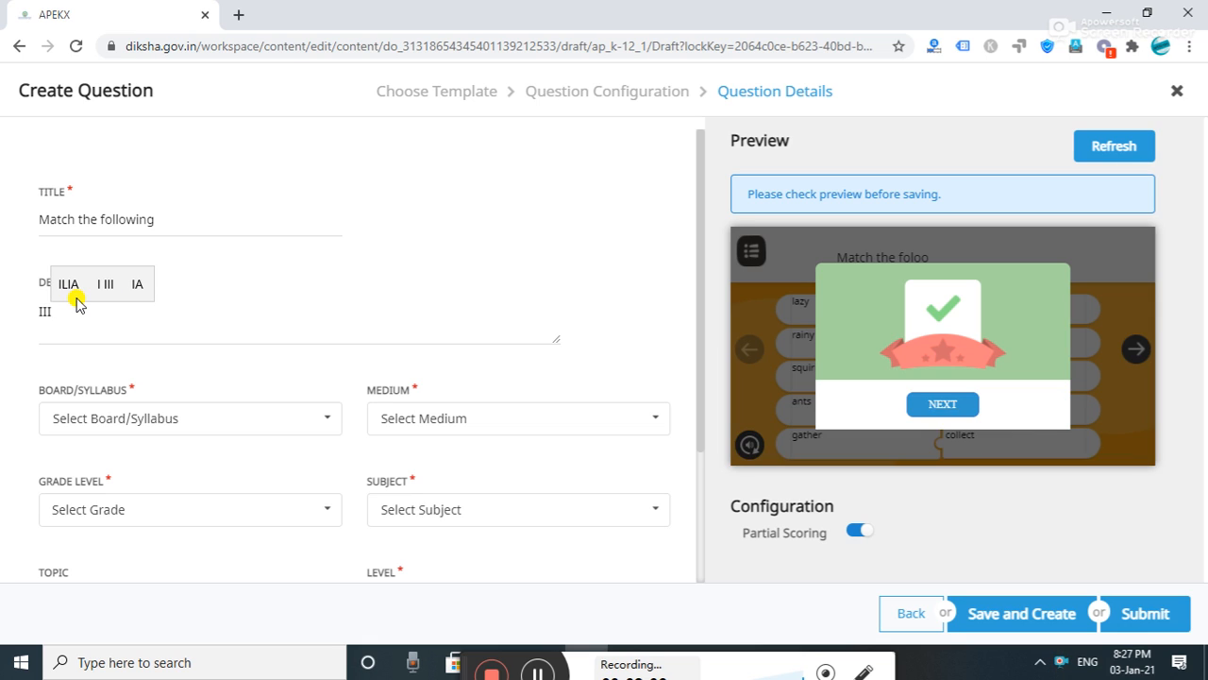
type(" -")
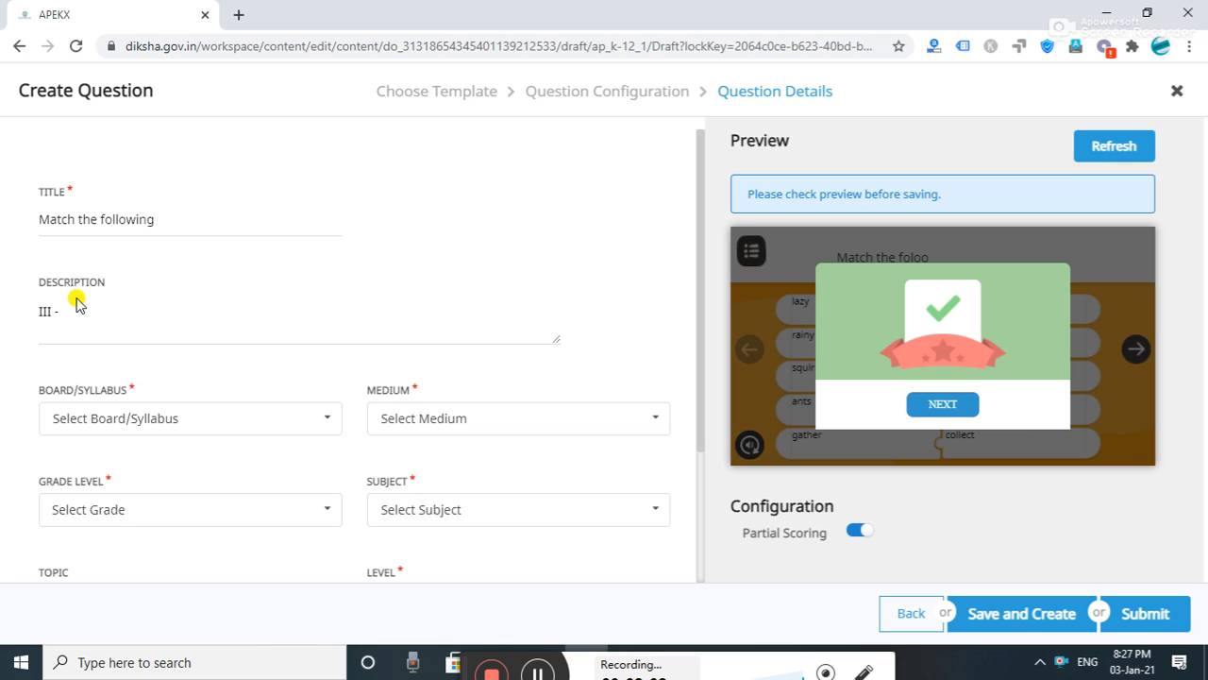
type(" English")
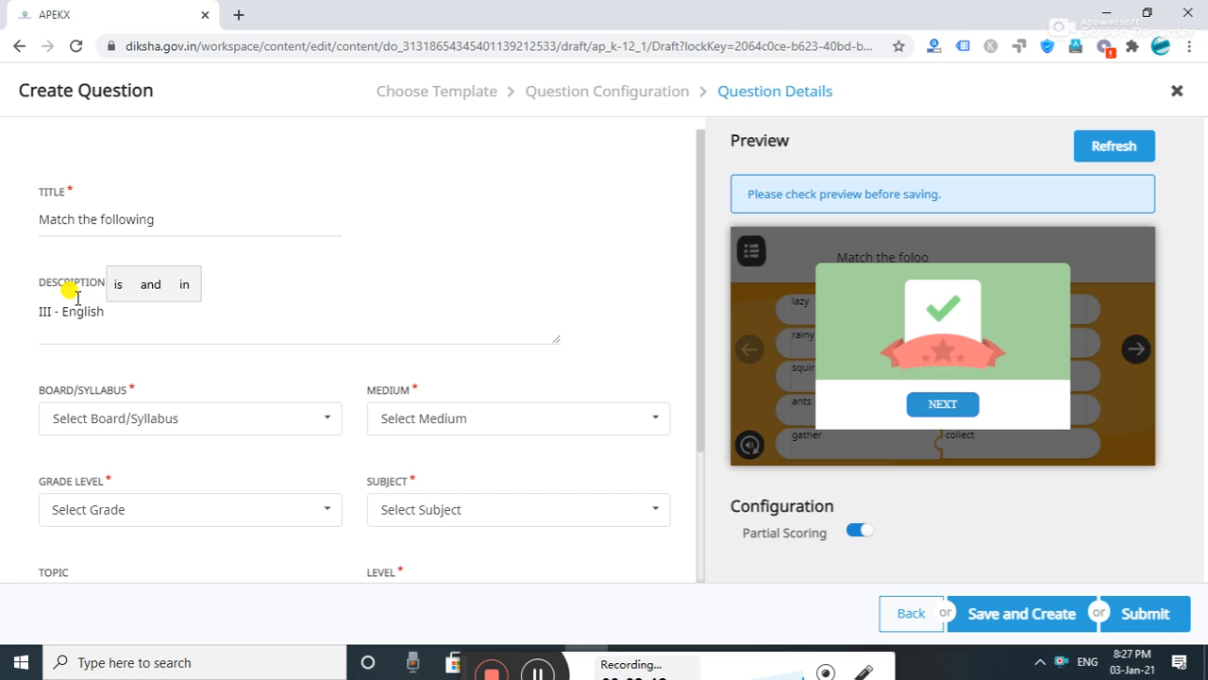
type(" - ")
type("Un")
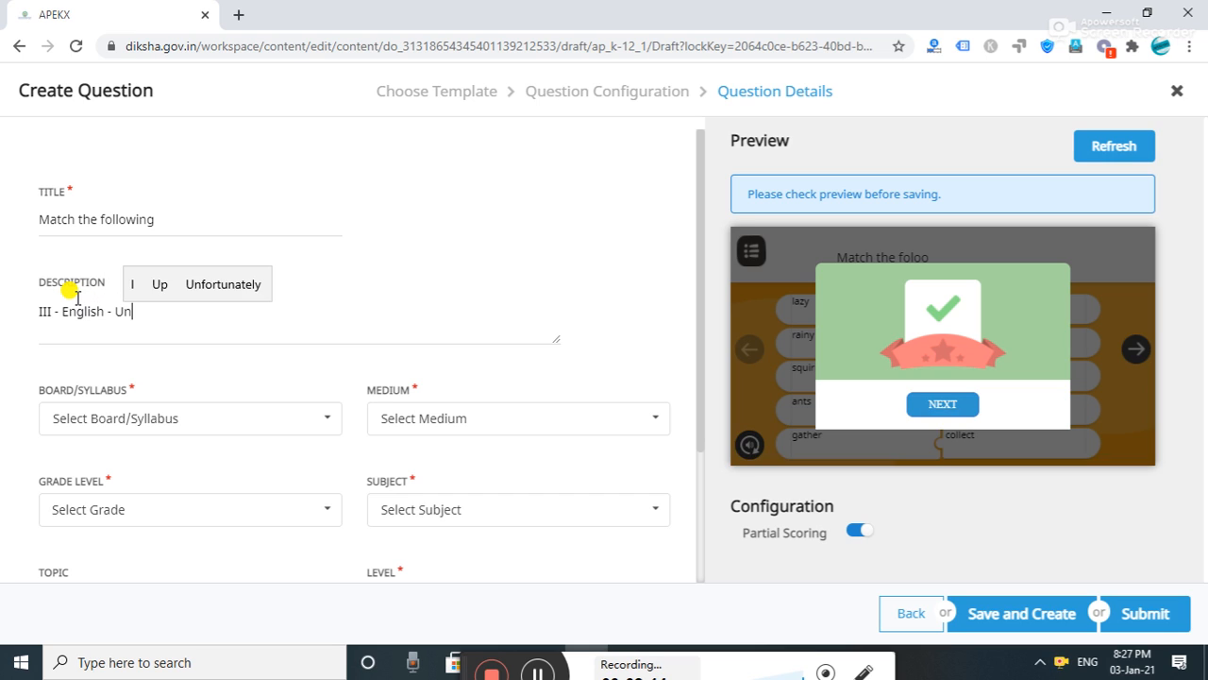
type("it -")
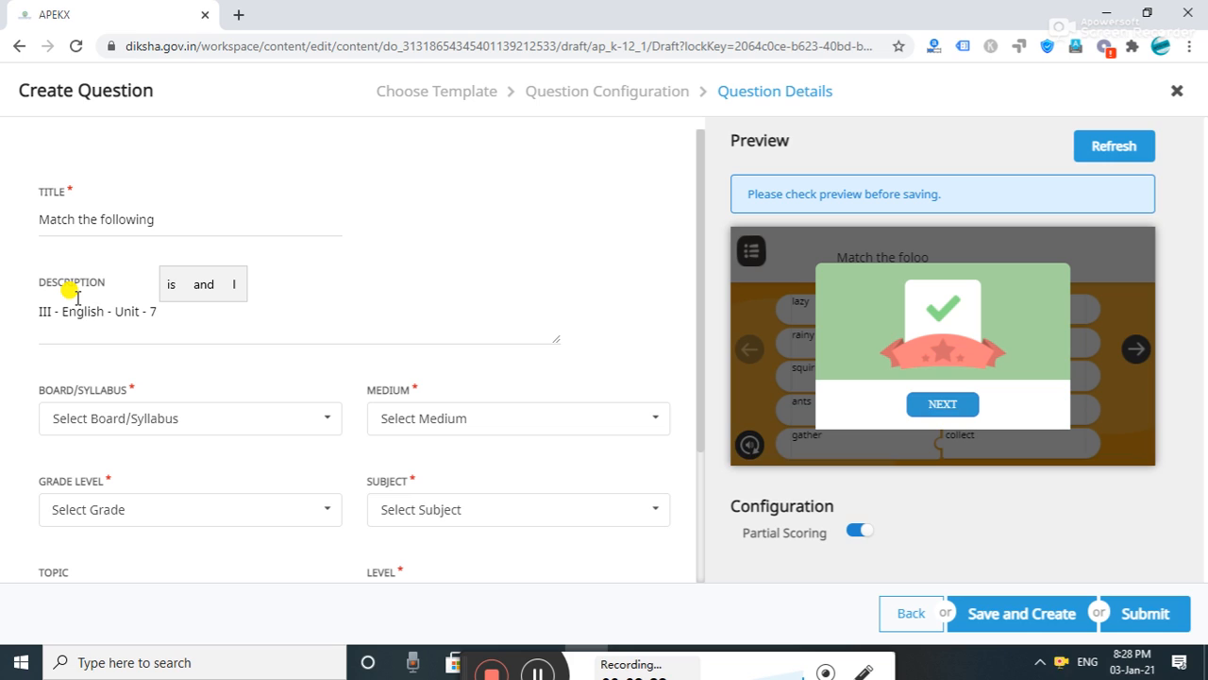
type("7 The L")
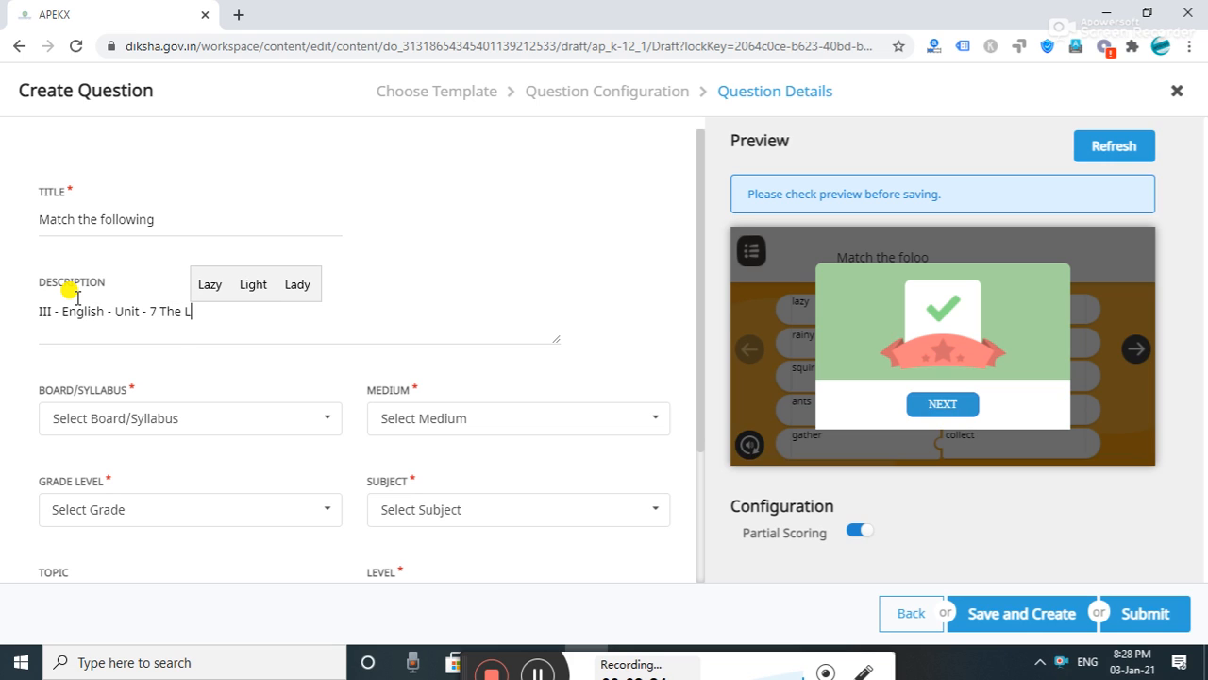
type("azy G")
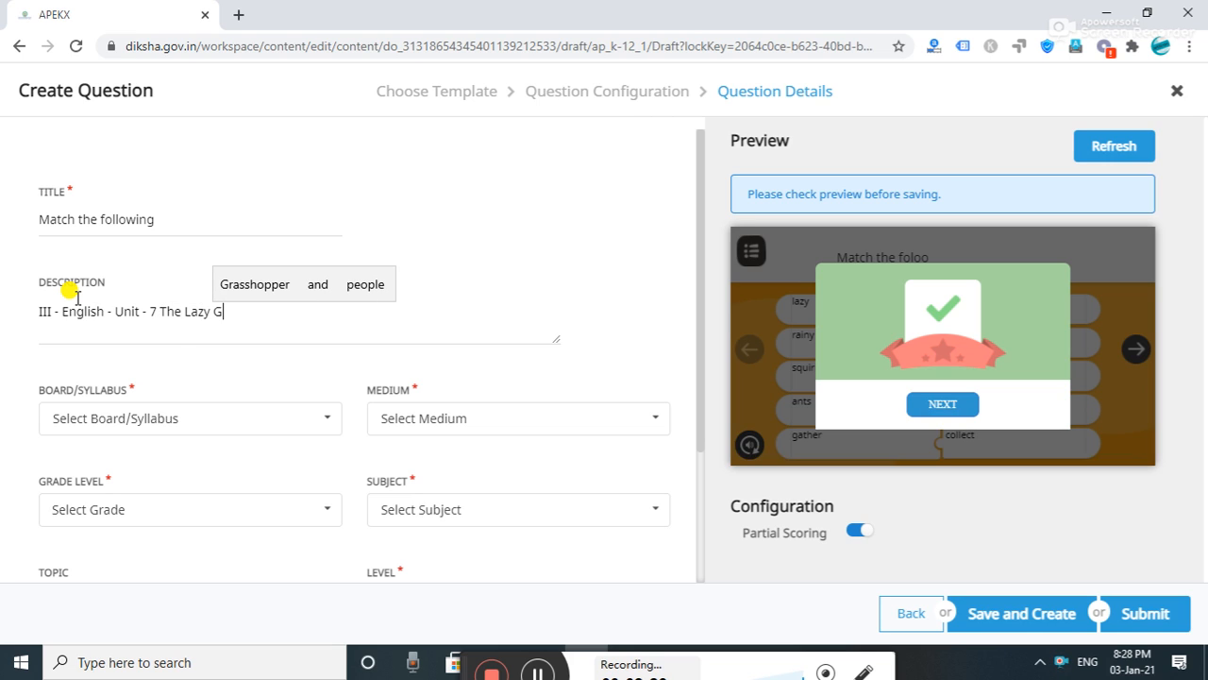
type("ras")
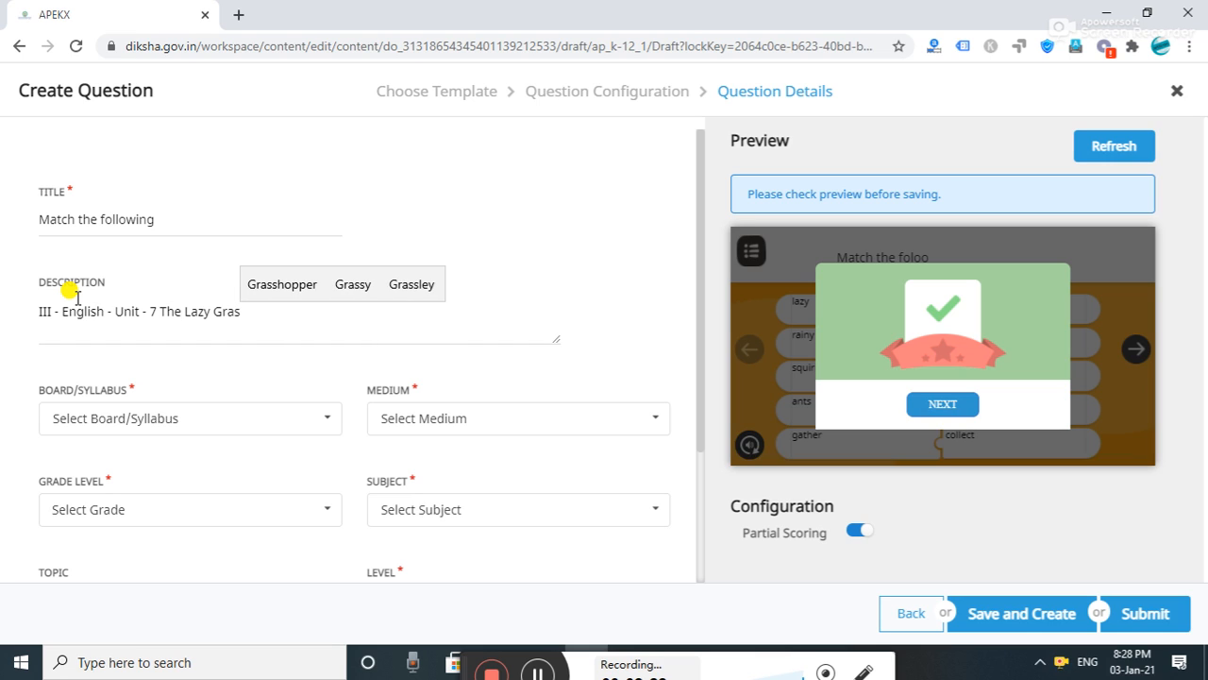
left_click(282, 284)
key("Up")
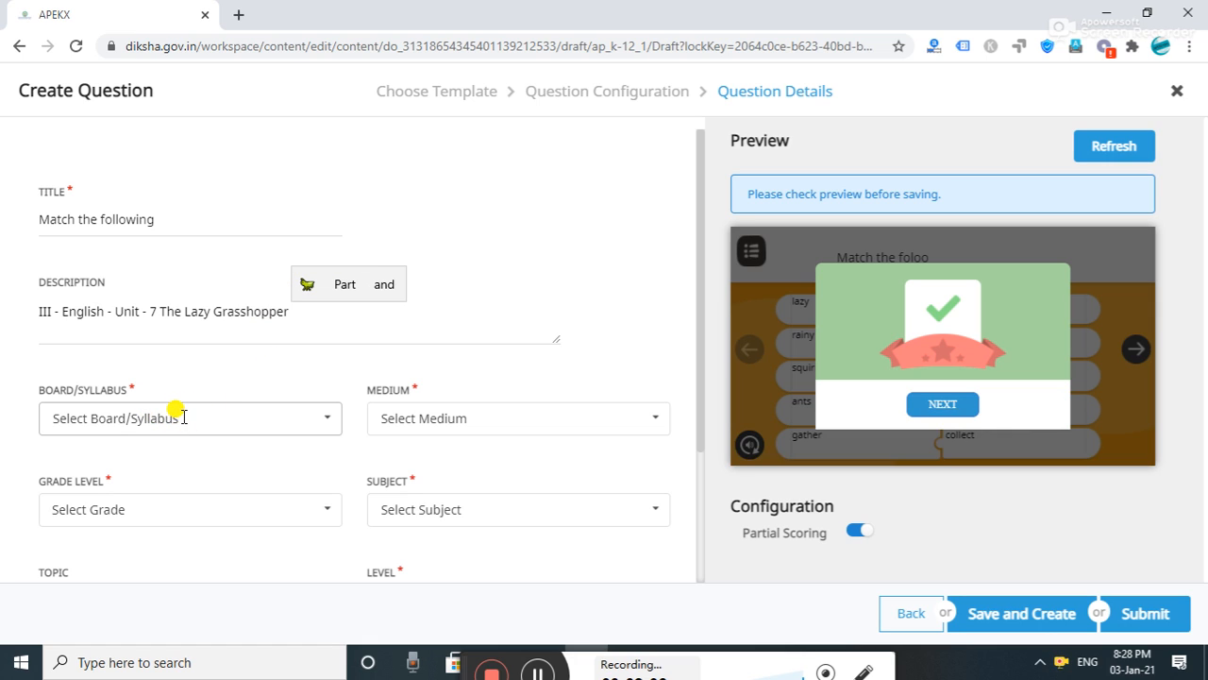
- Choose board State (Andhra Pradesh), medium English, grade Class 3 and subject English
left_click(183, 417)
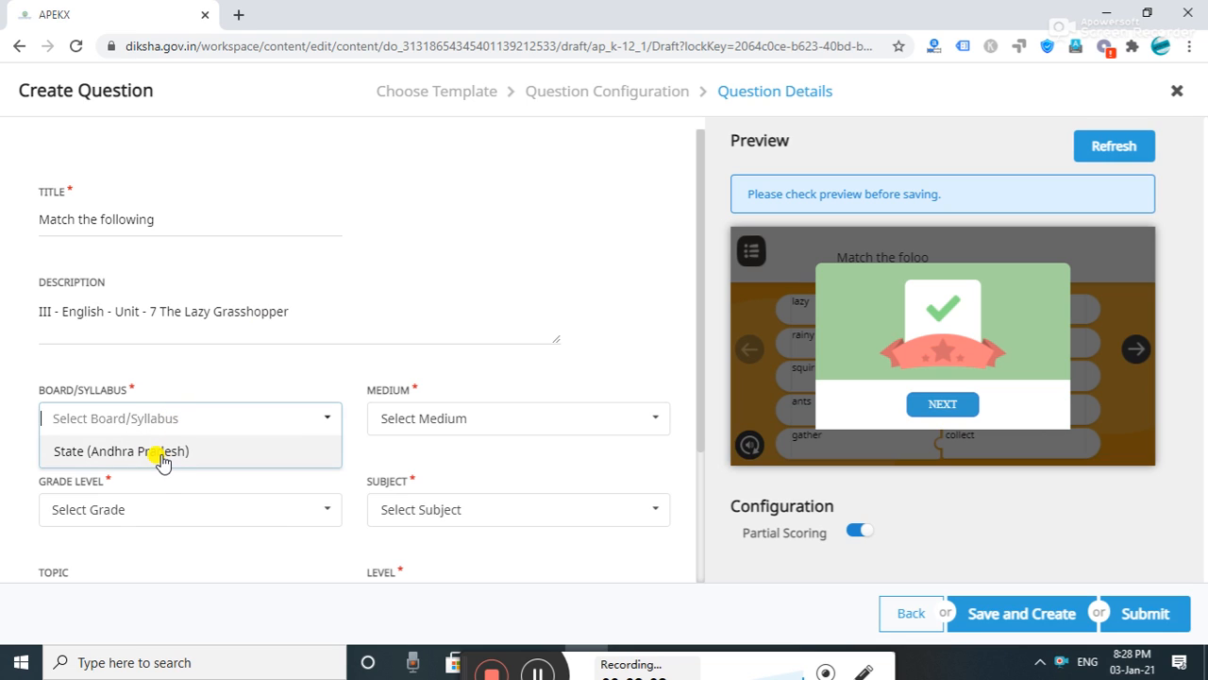
left_click(161, 456)
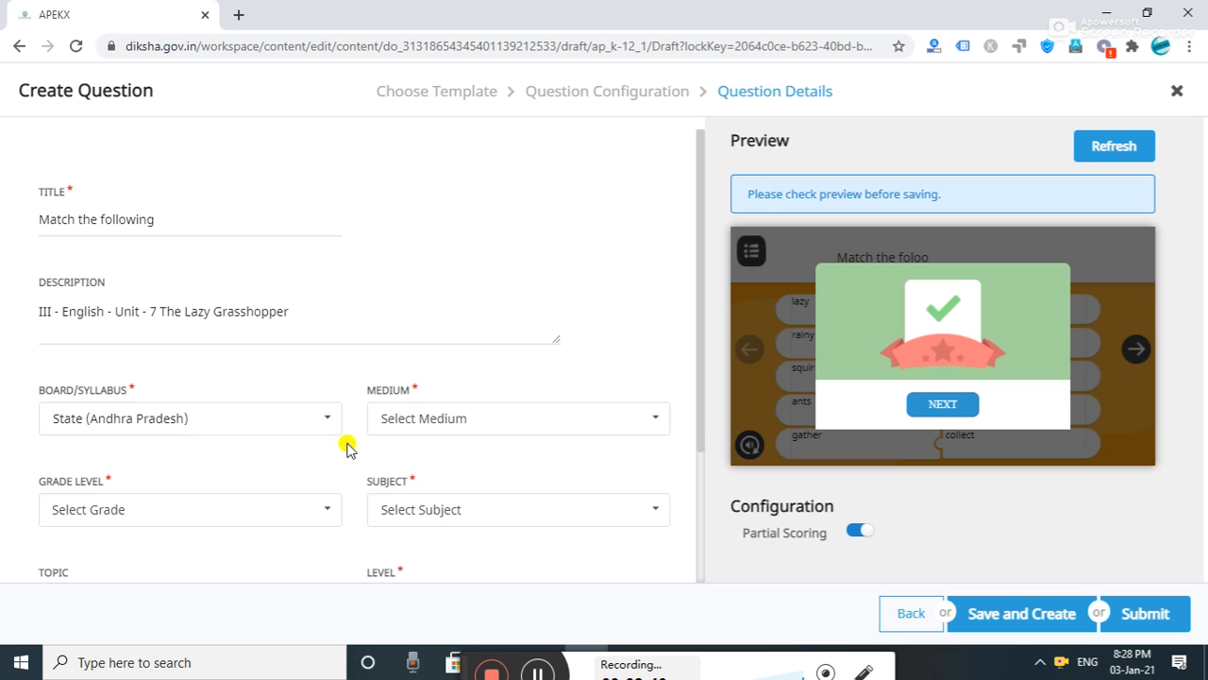
left_click(464, 419)
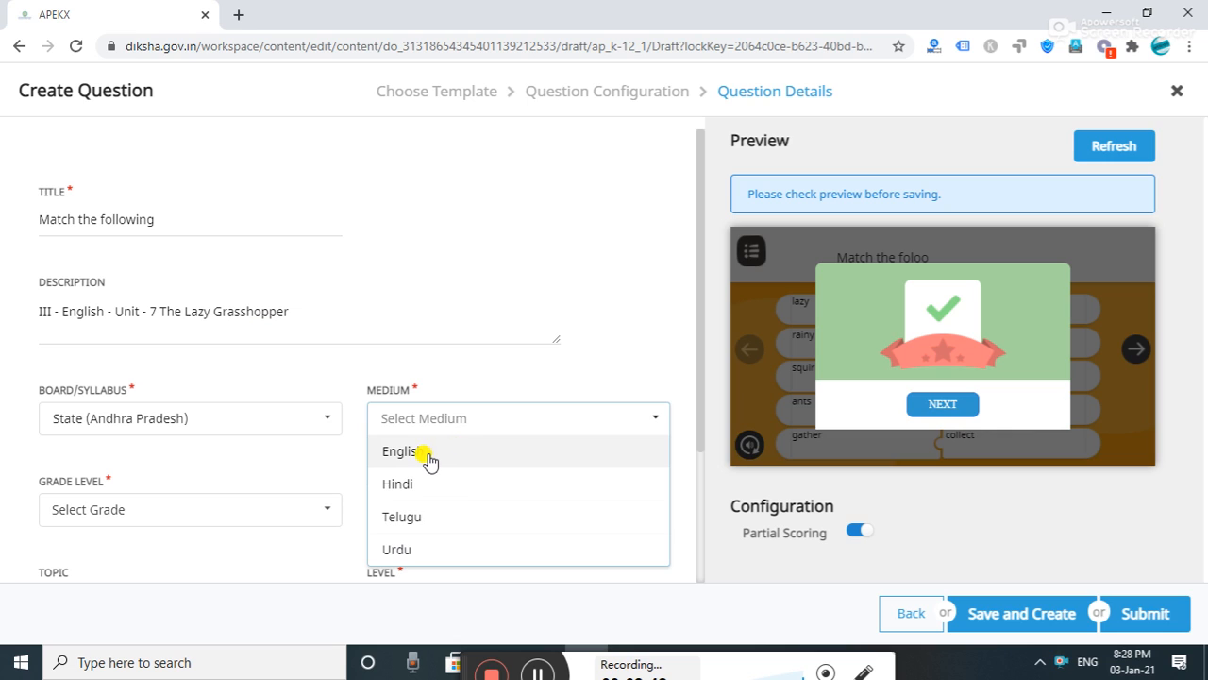
left_click(416, 456)
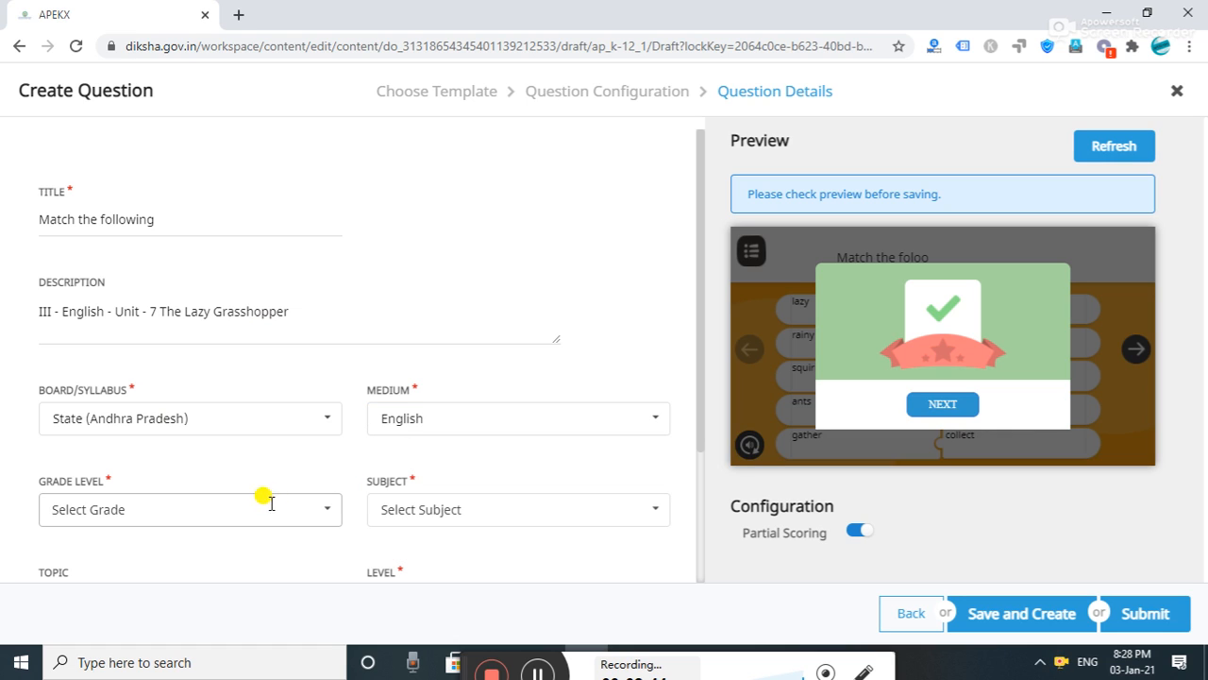
left_click(237, 507)
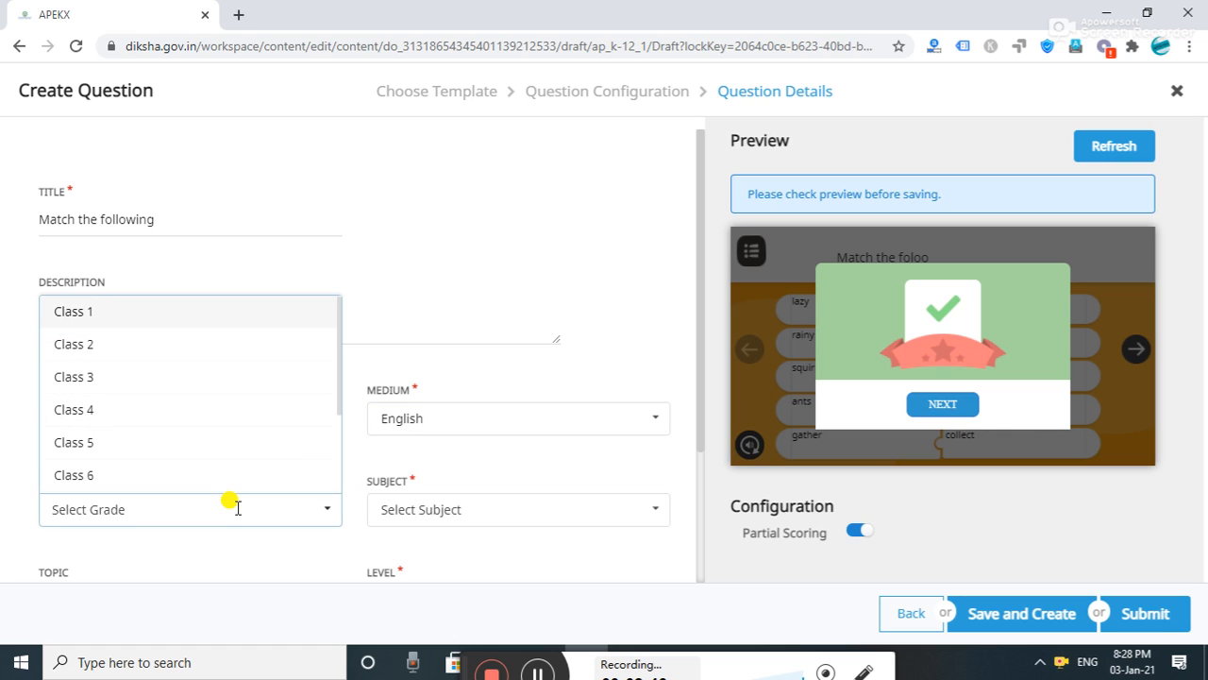
left_click(193, 381)
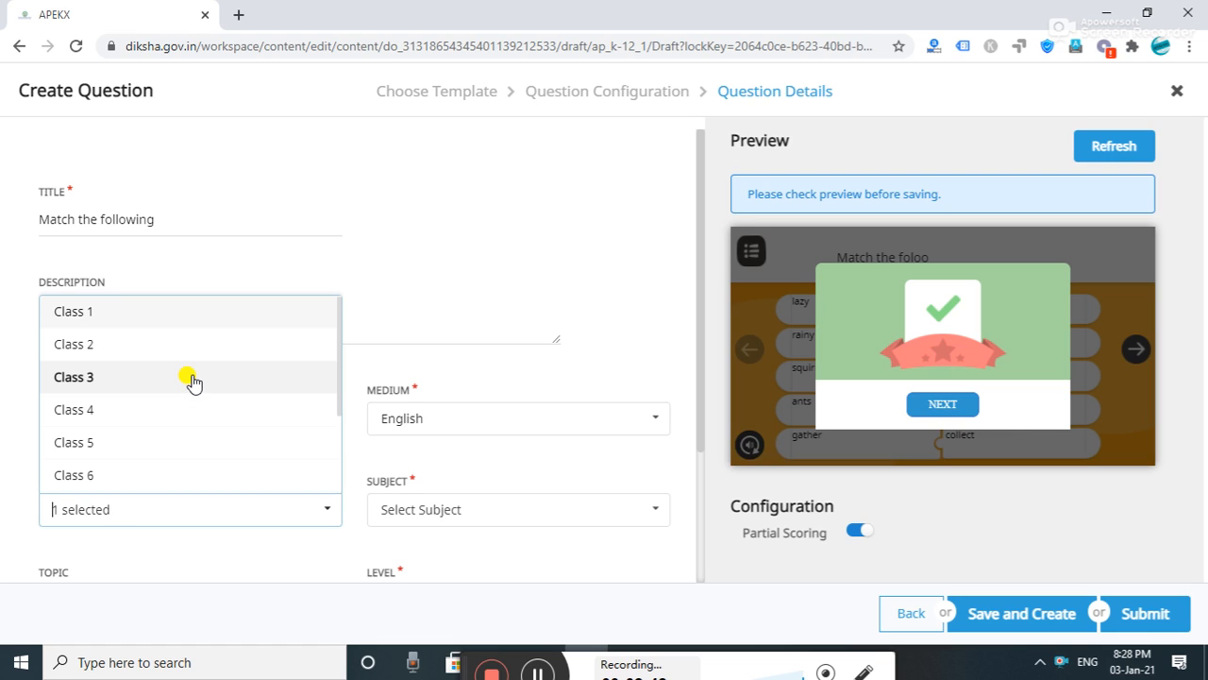
left_click(315, 548)
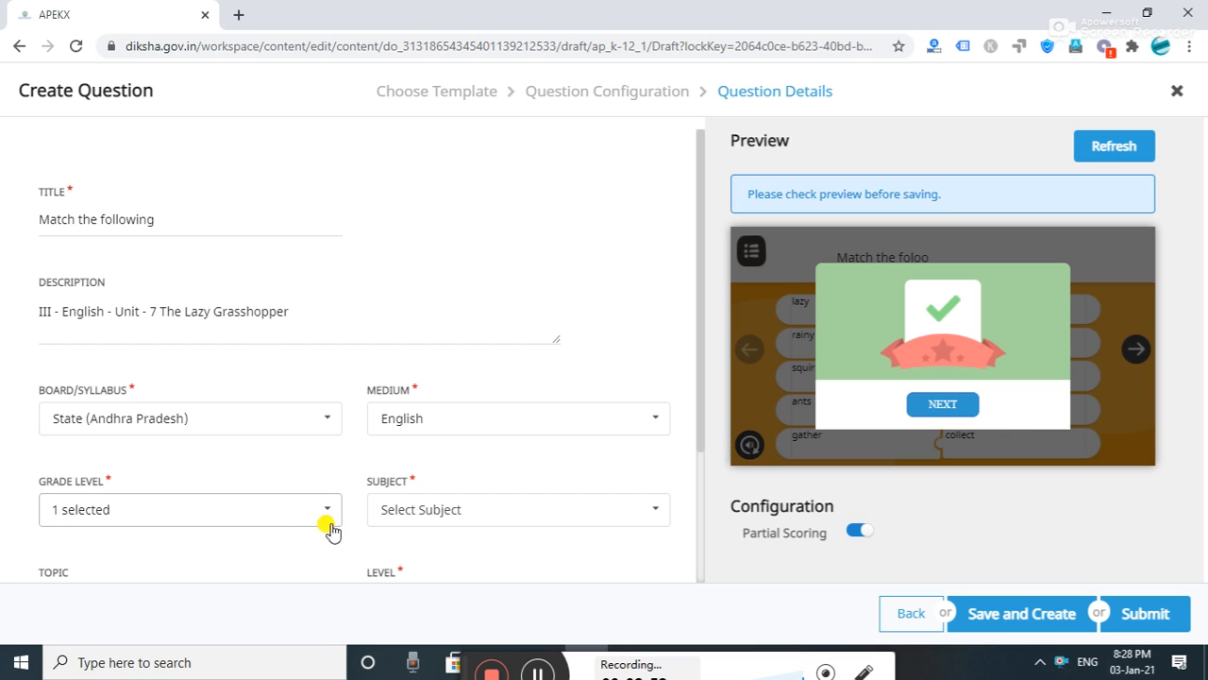
left_click(536, 514)
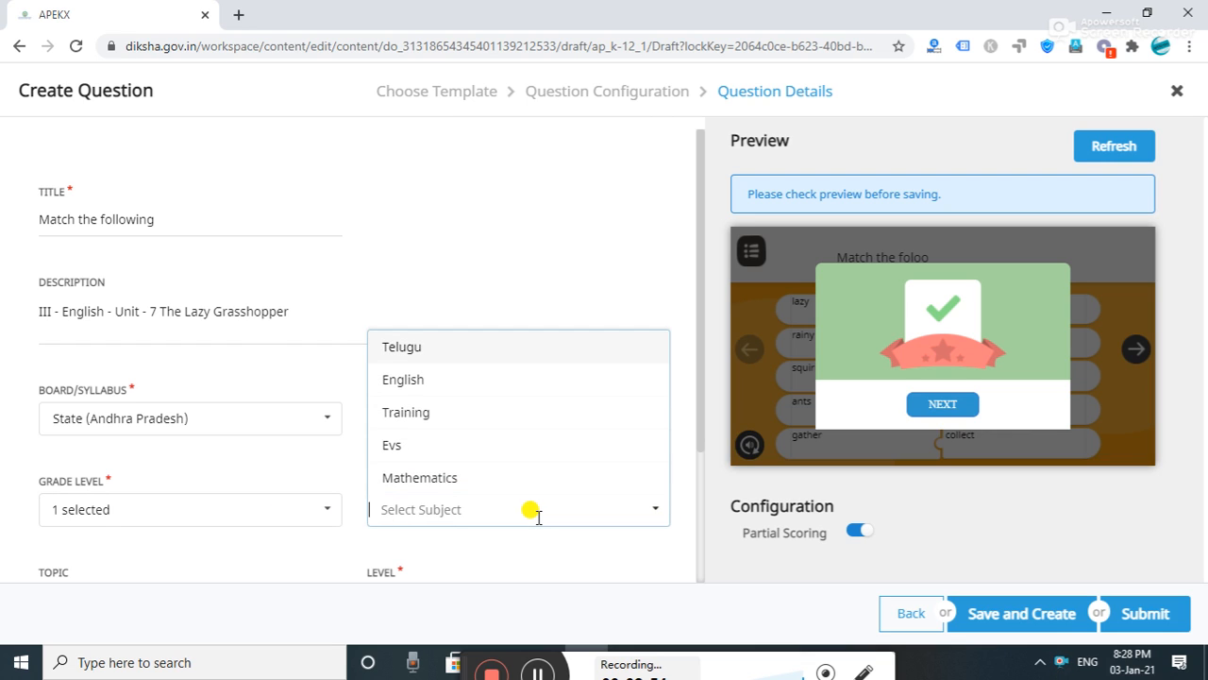
left_click(453, 383)
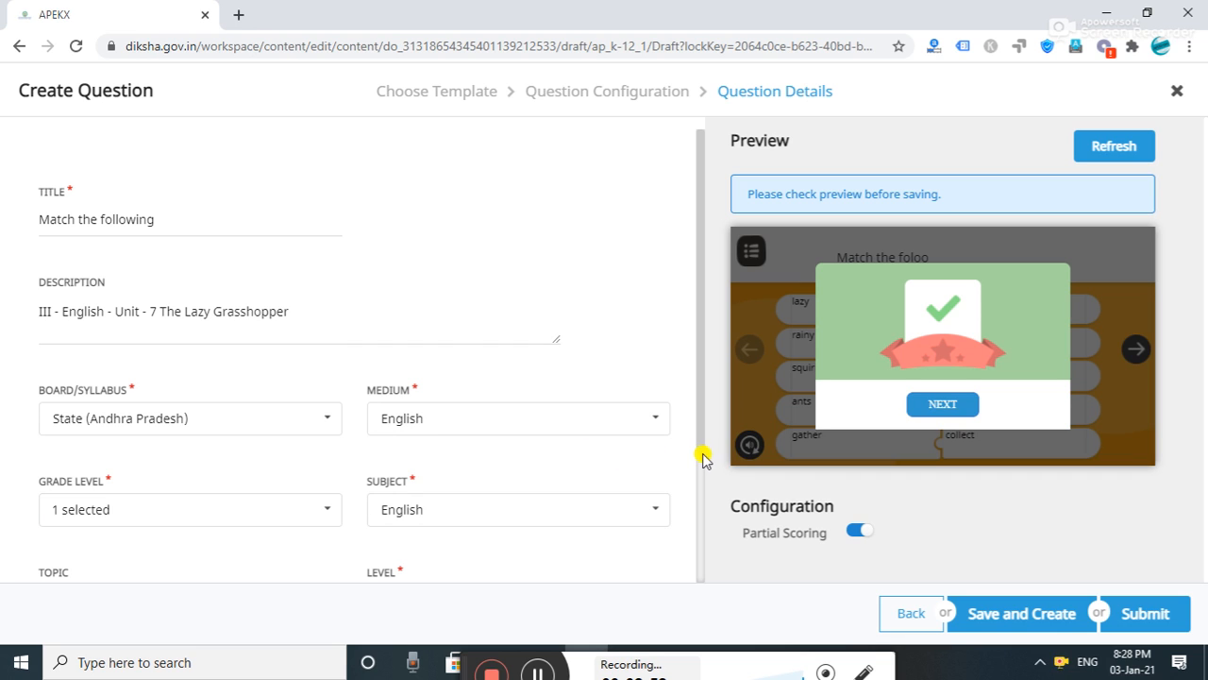
left_click_drag(695, 440, 696, 578)
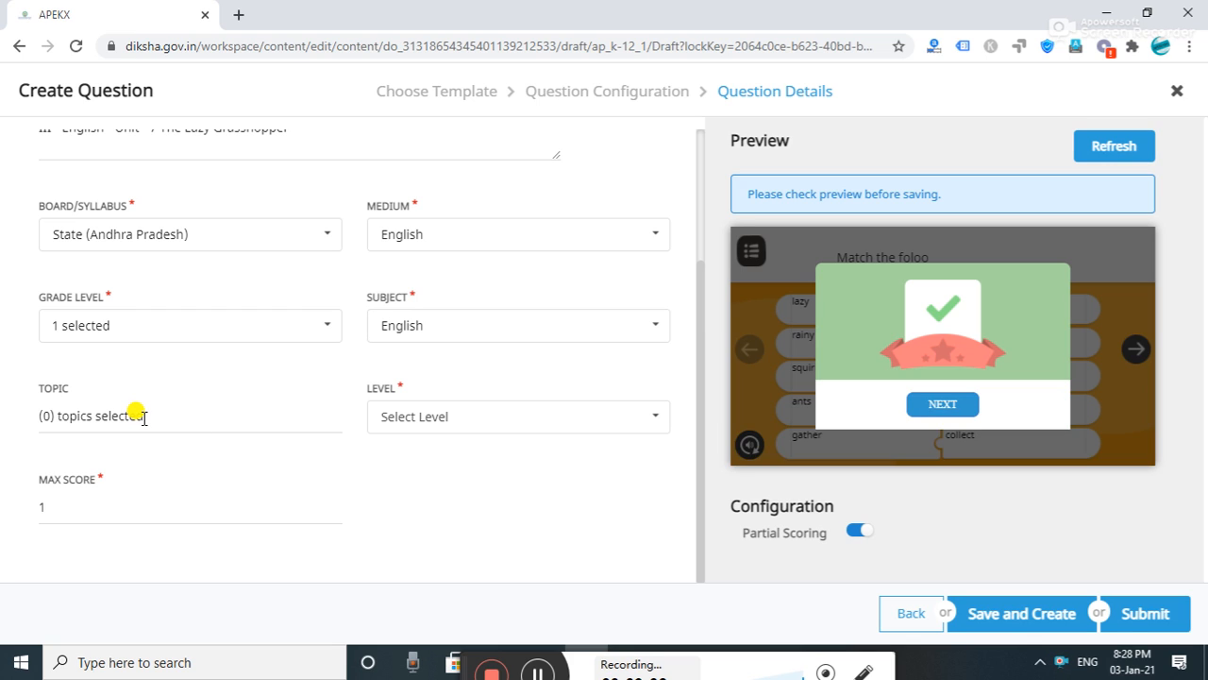
- Close the topic picker without a topic and set the difficulty level to EASY
left_click(74, 416)
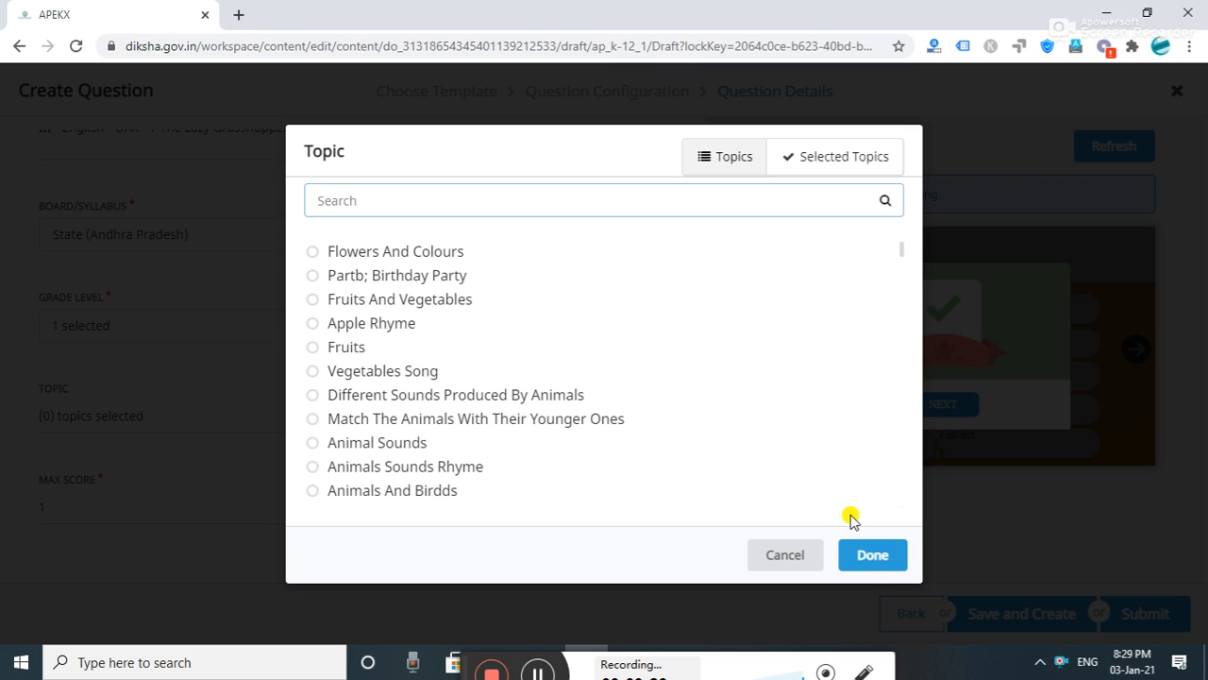
left_click(873, 557)
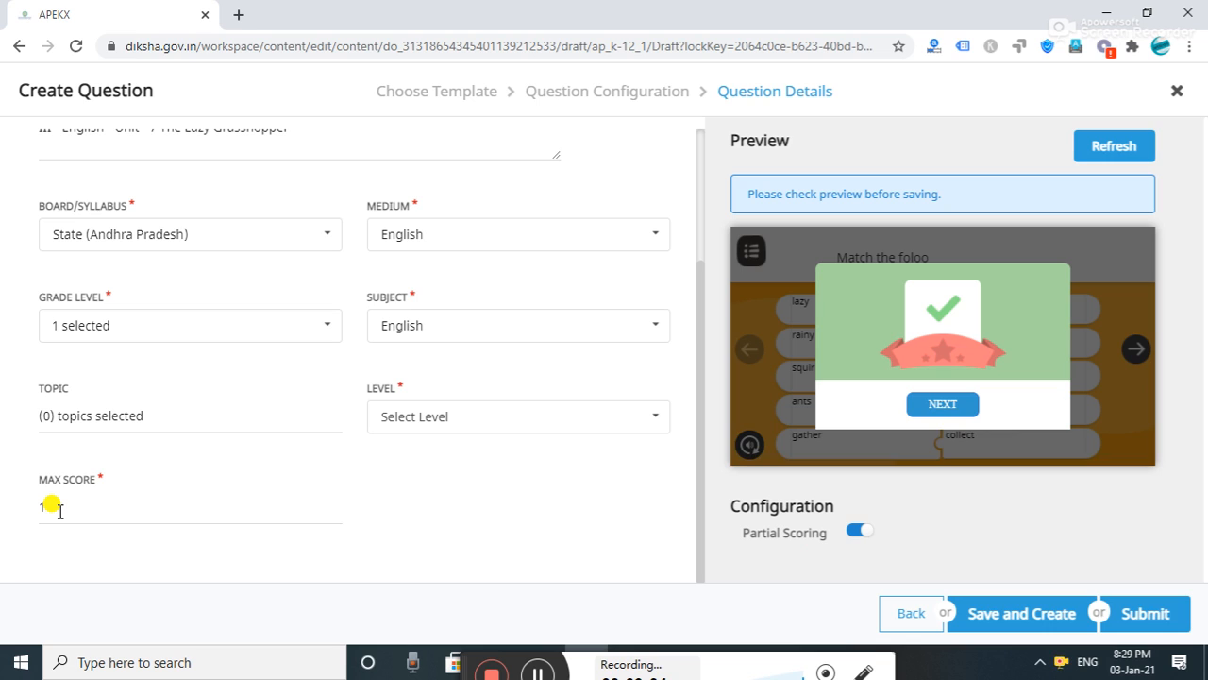
left_click(466, 415)
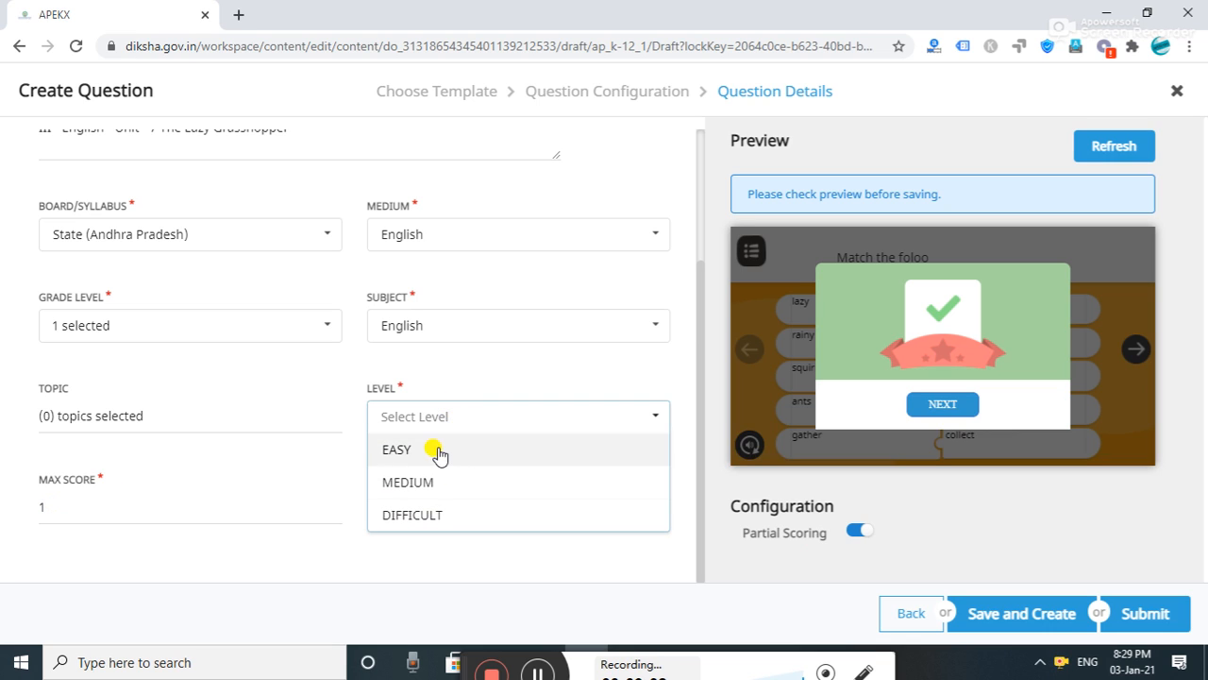
left_click(438, 453)
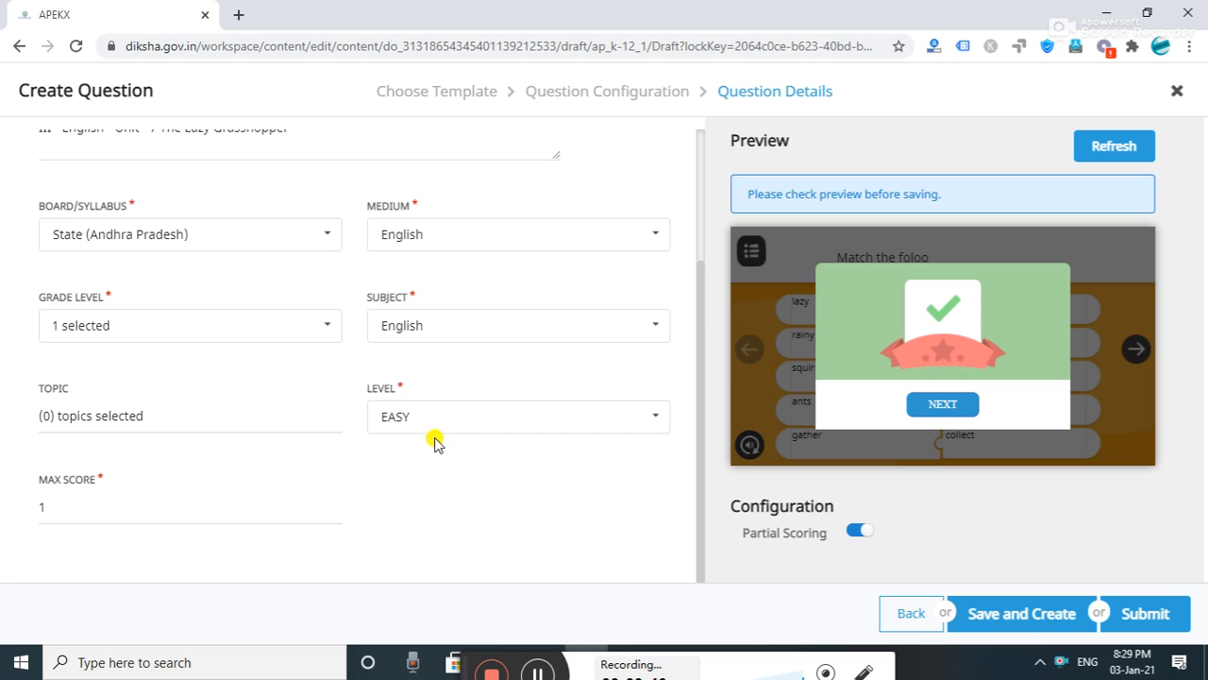
left_click(440, 412)
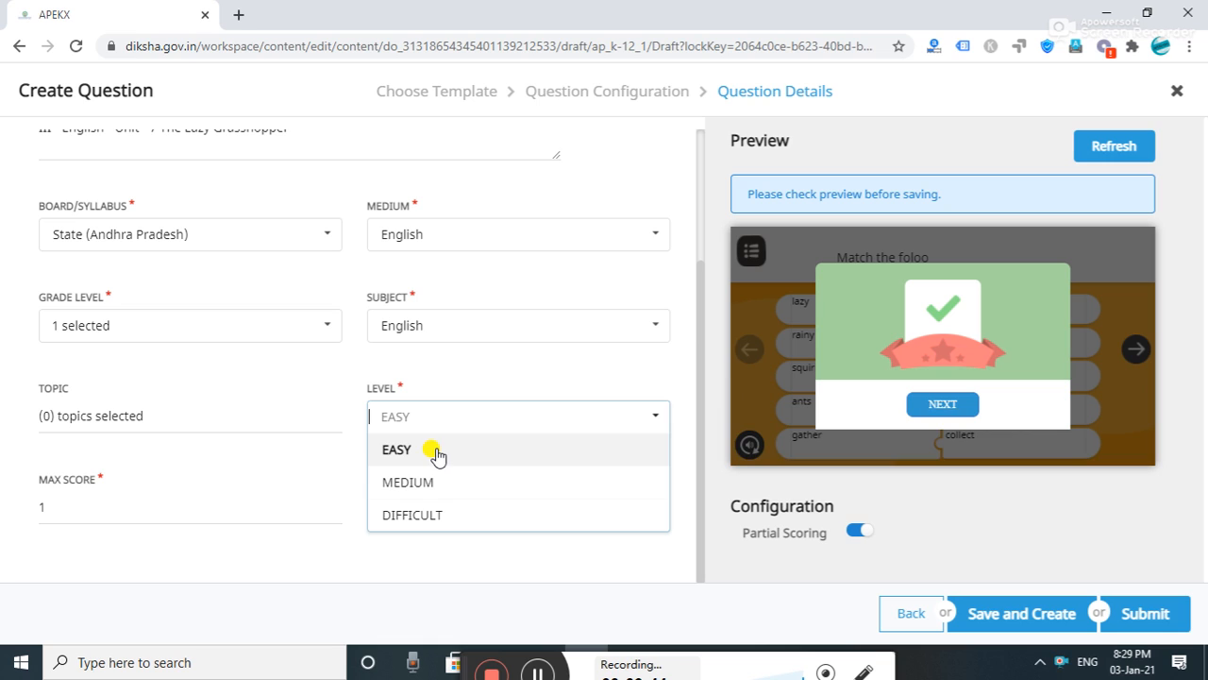
left_click(438, 452)
left_click(423, 411)
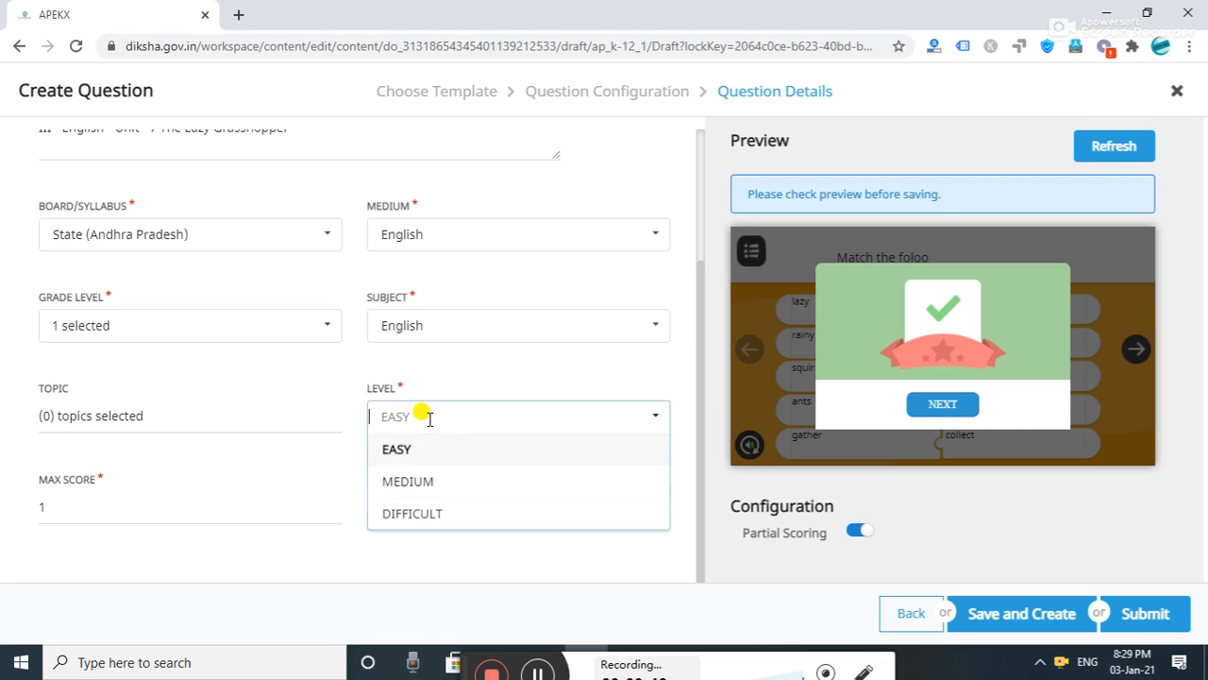
left_click(416, 450)
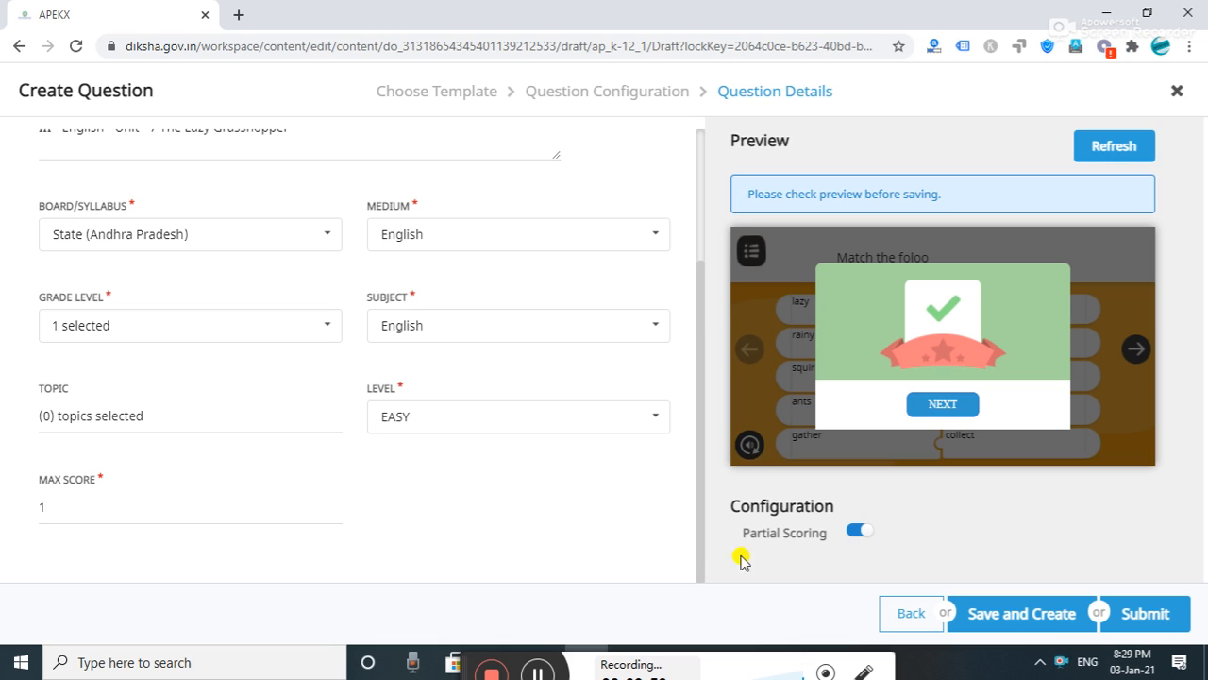
- Submit the 'Match the following' question and advance to the question set's Configurations
left_click(1142, 616)
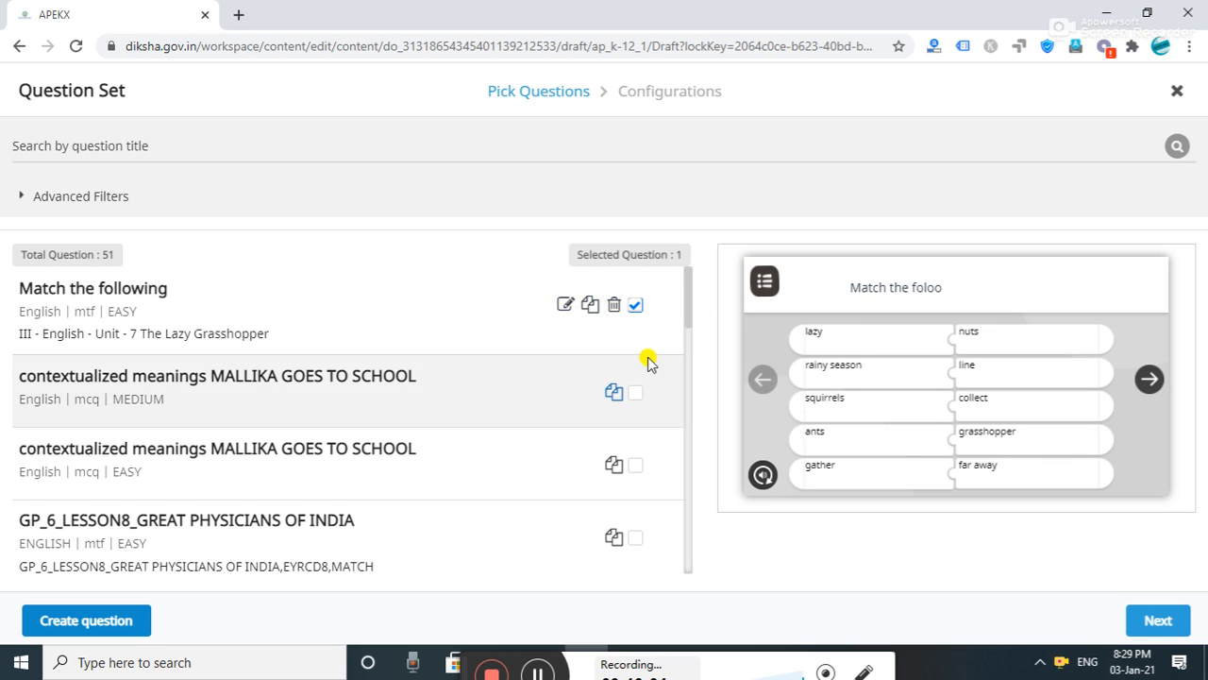
left_click(1158, 623)
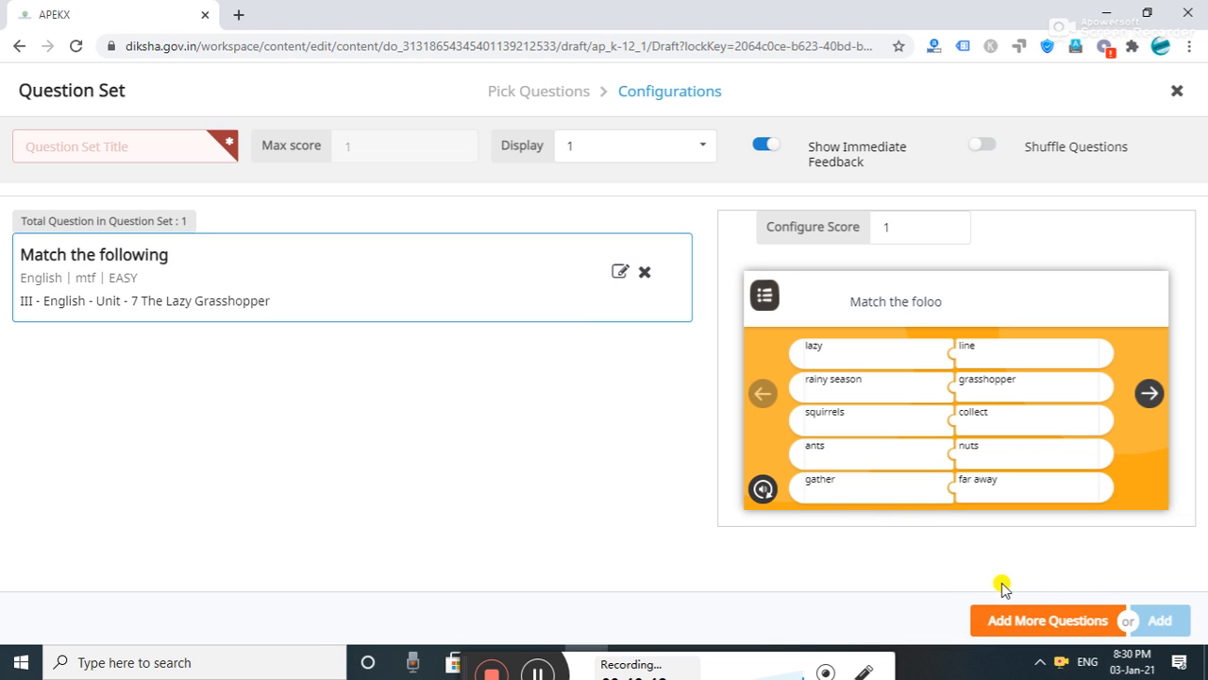
left_click(532, 673)
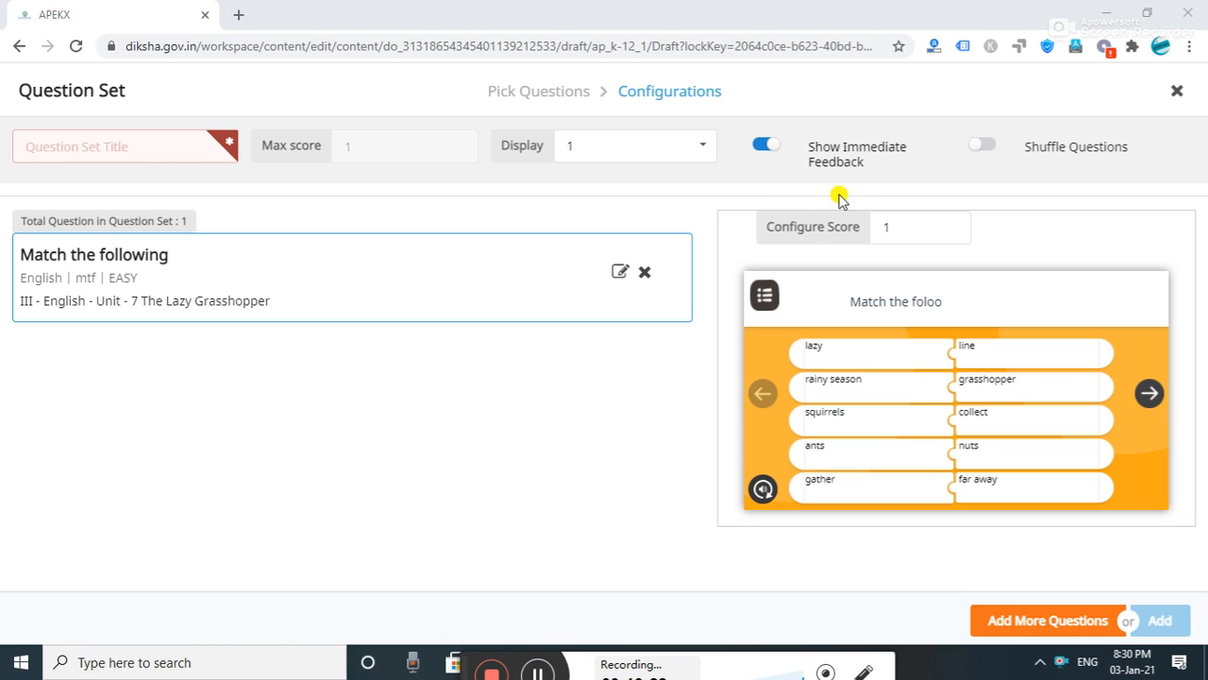